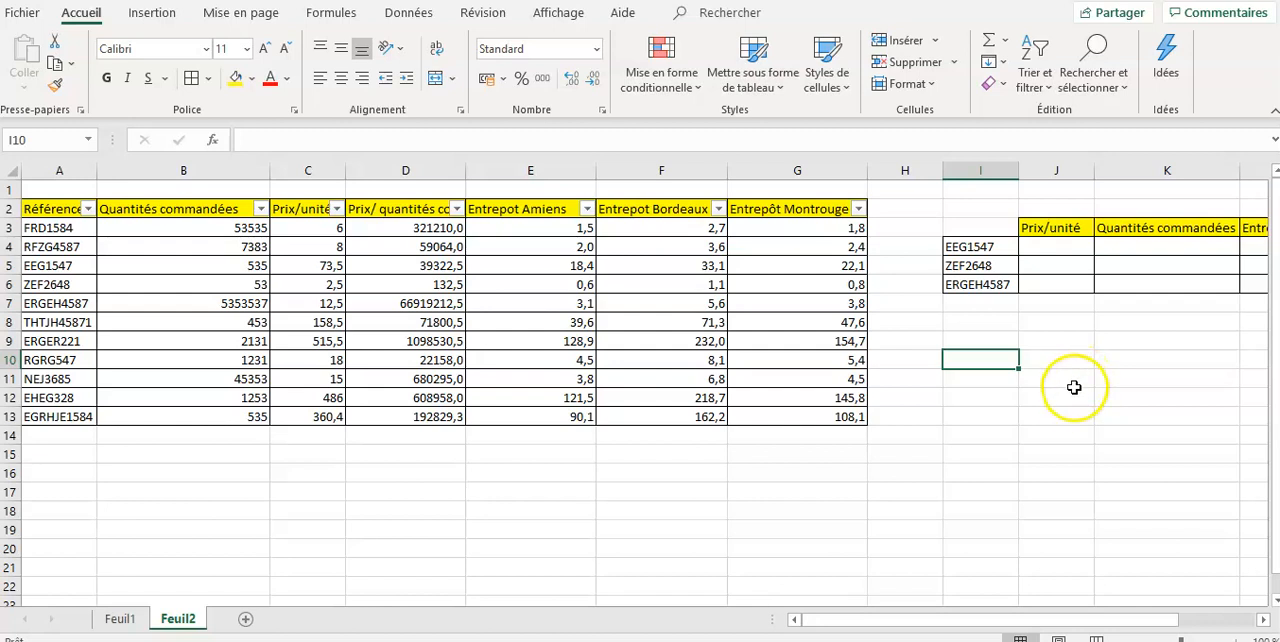
- Start a RECHERCHEV formula in cell J4 with I4 as the lookup value and columns A:G as the table
click(1057, 249)
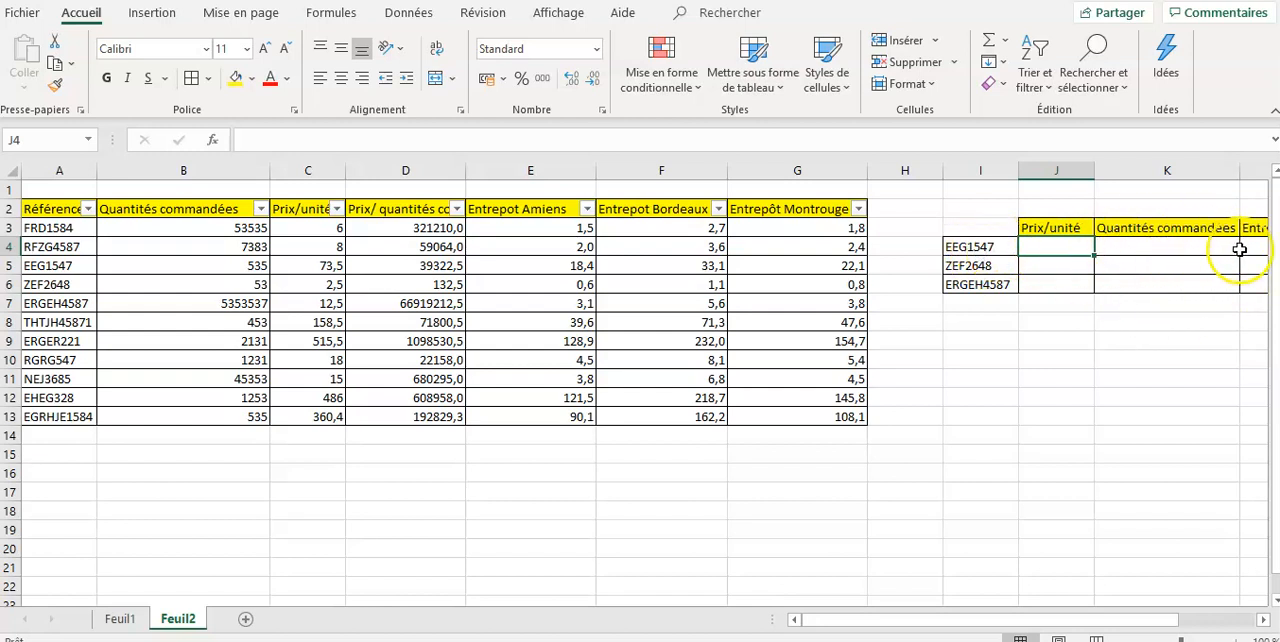
drag(1078, 620, 1123, 620)
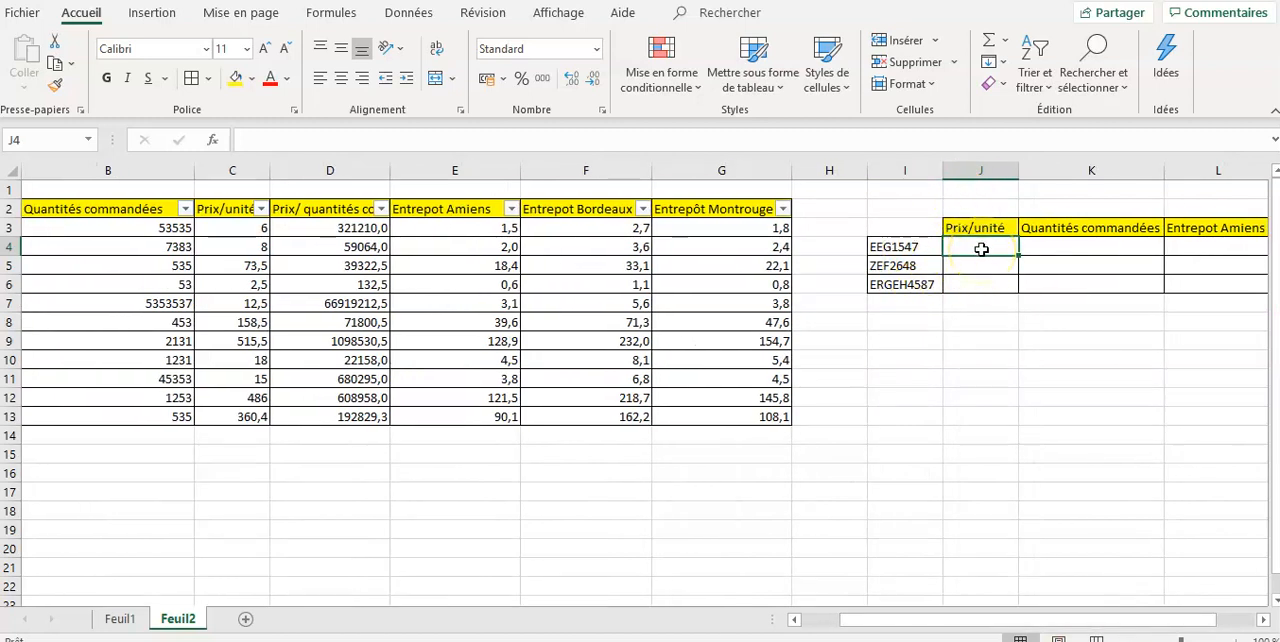
text(=recher)
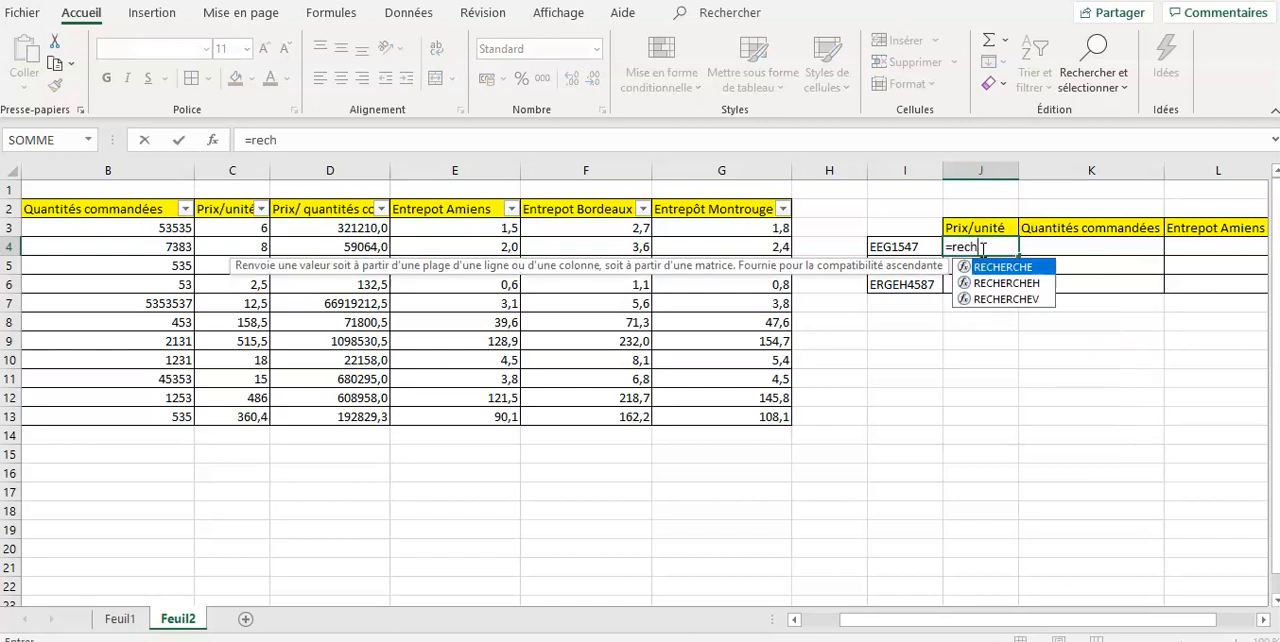
double_click(1012, 299)
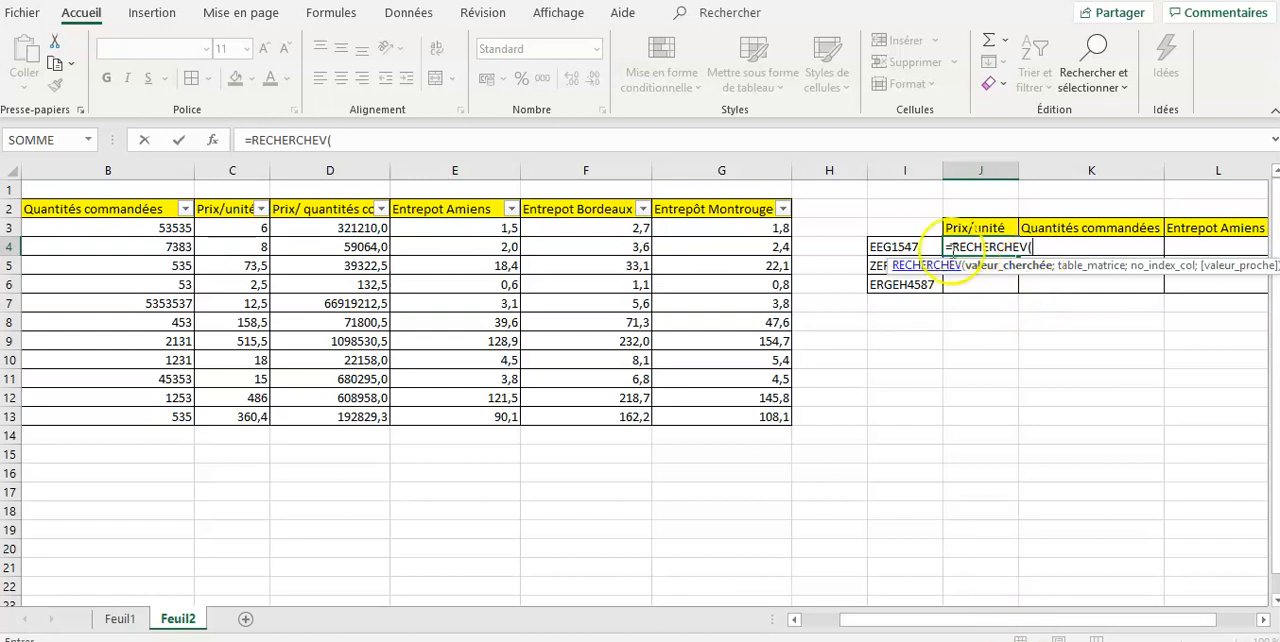
click(918, 244)
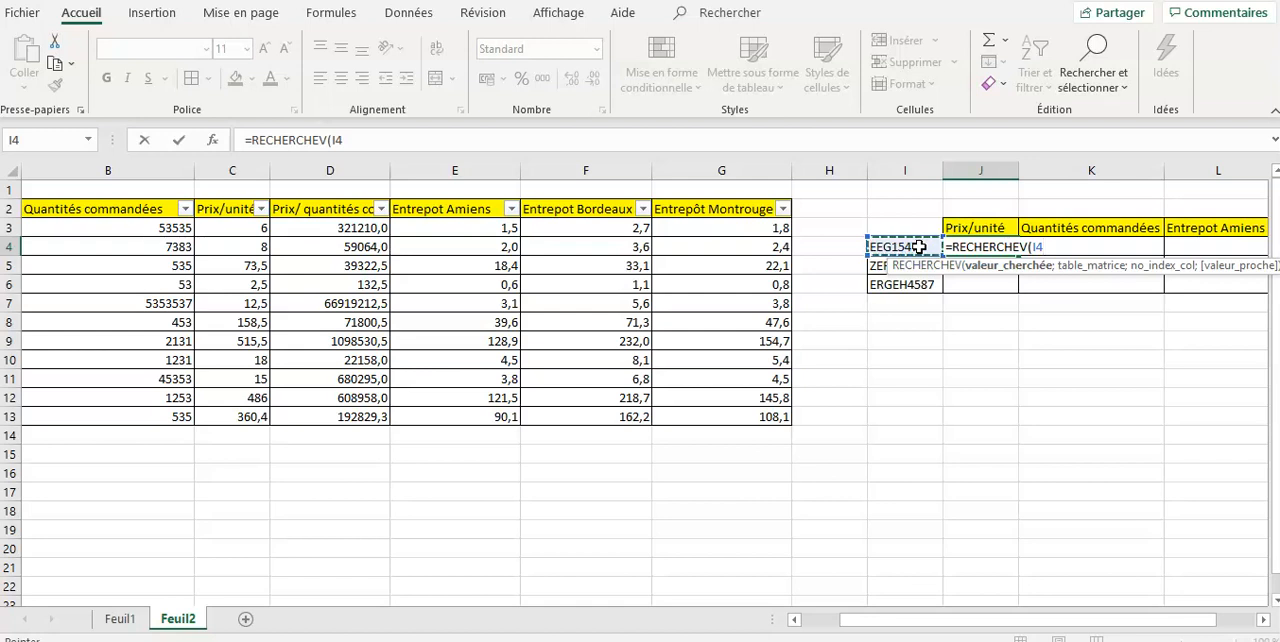
text(;)
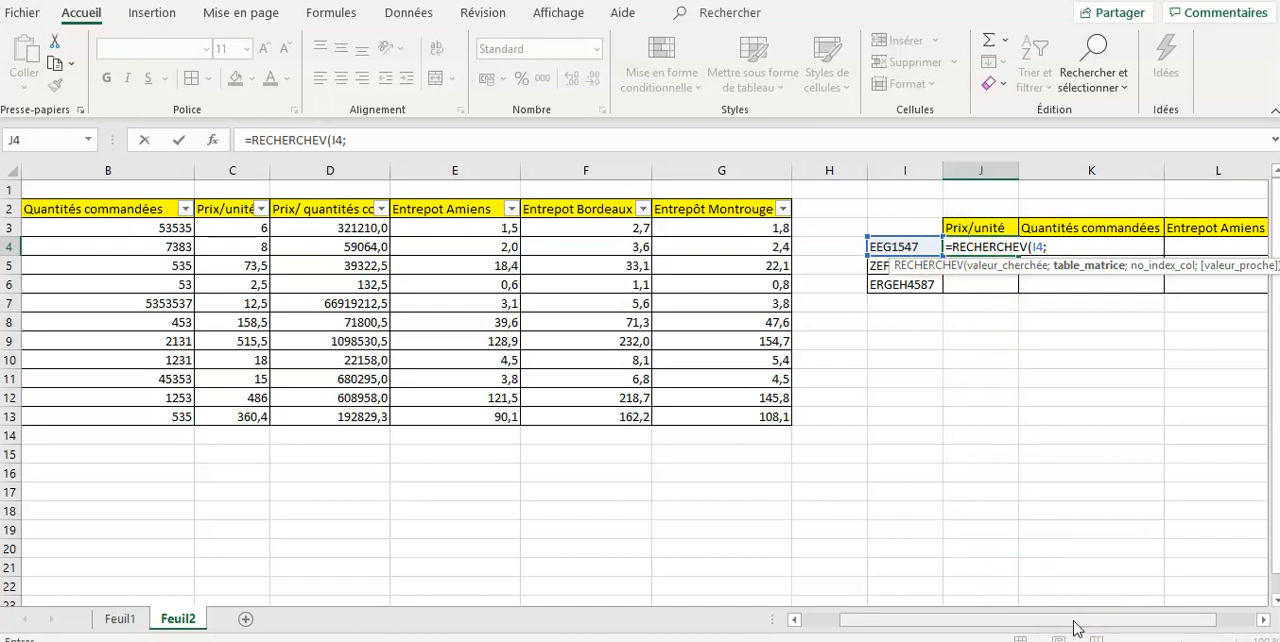
drag(1085, 628, 949, 620)
click(59, 171)
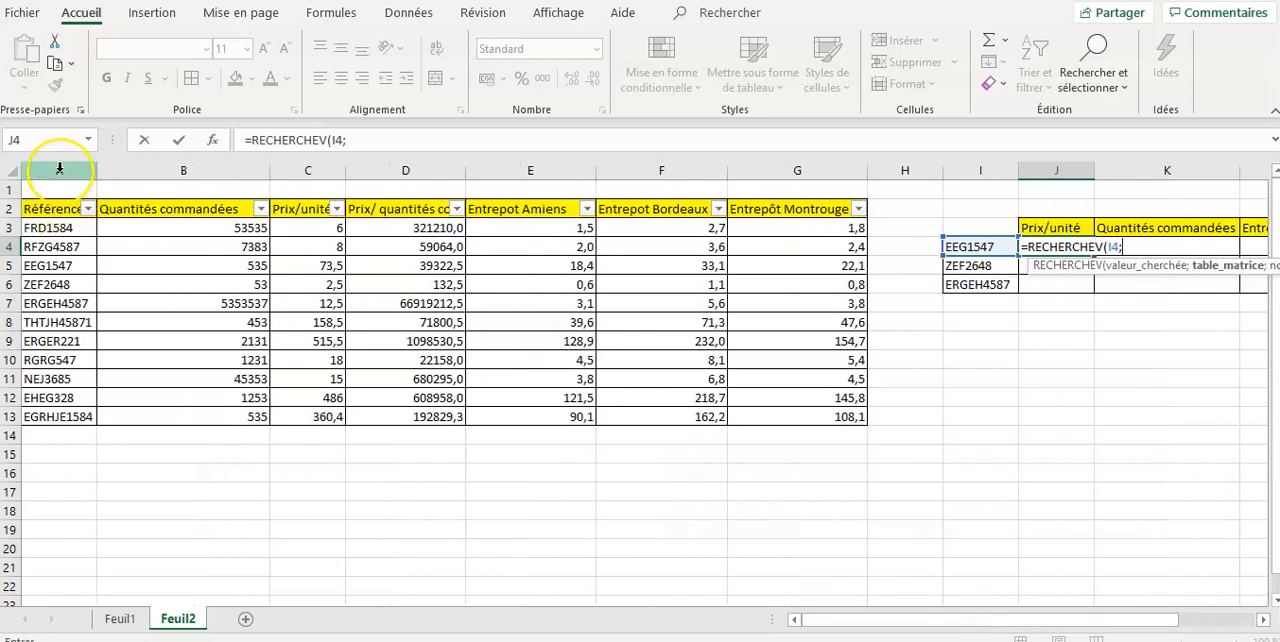
drag(59, 171, 831, 167)
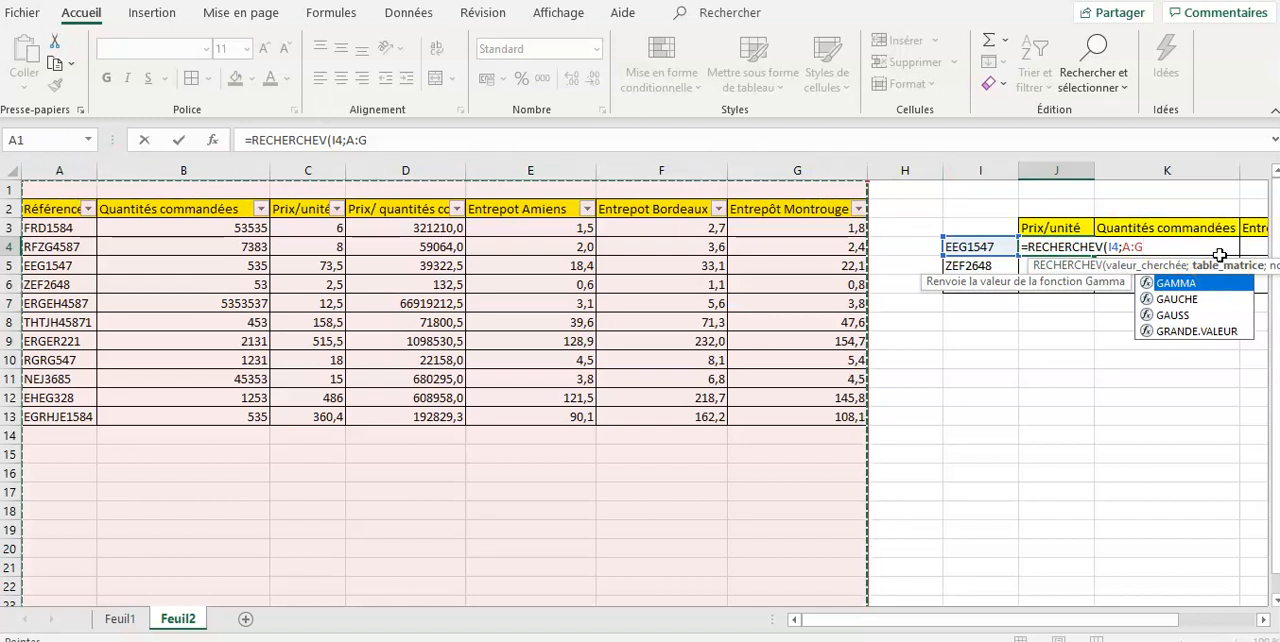
- Complete the Prix/unité formula in J4 with column index 3 and exact match FAUX
text(;)
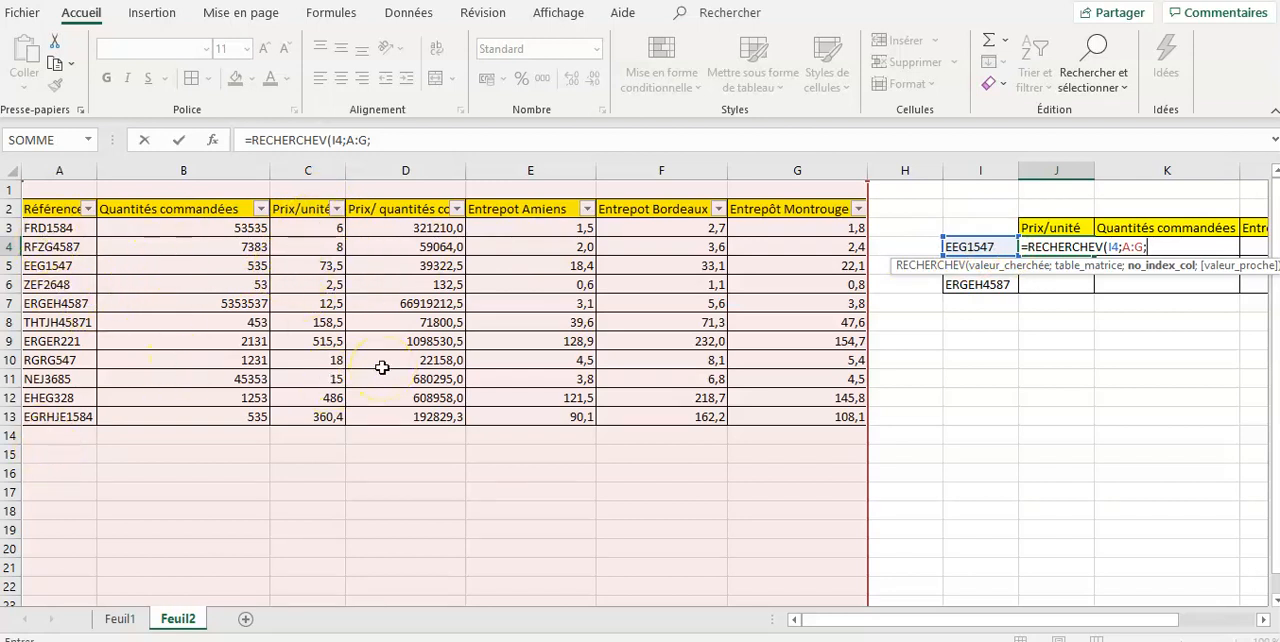
text(;)
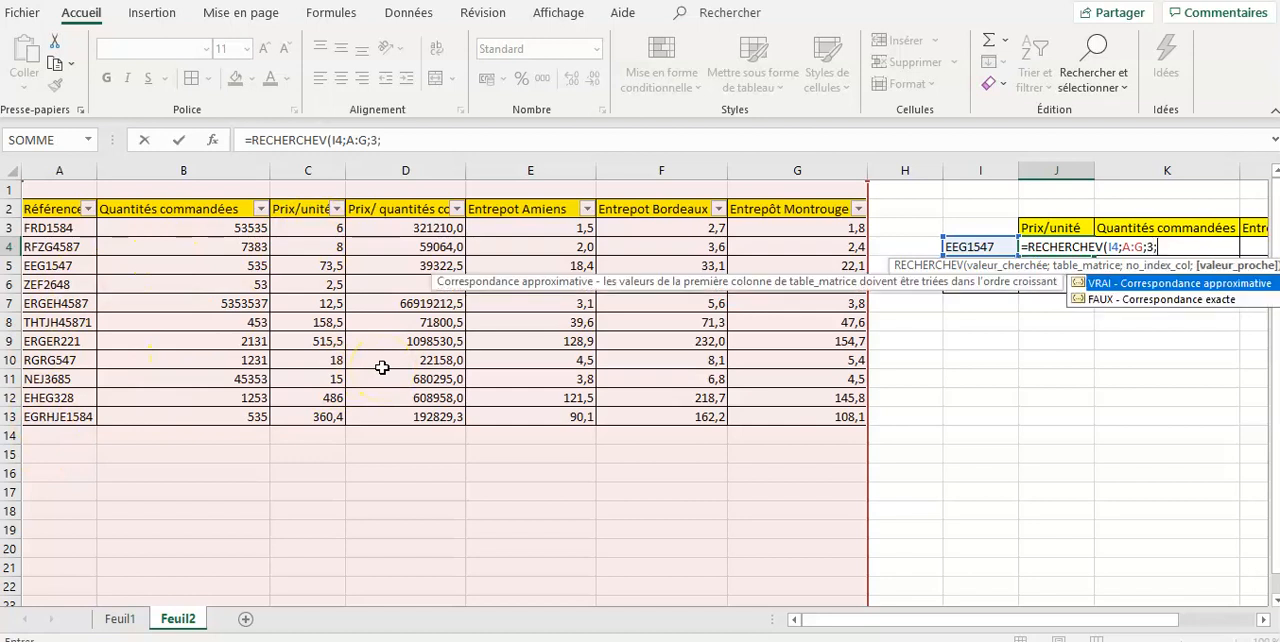
double_click(1158, 300)
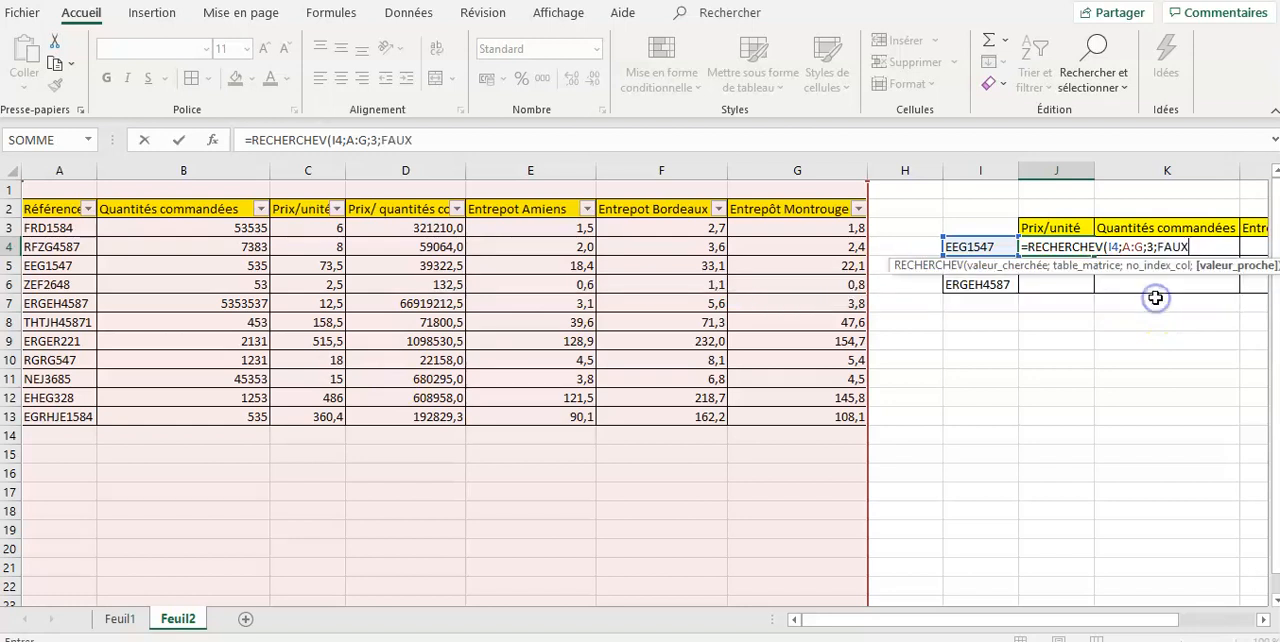
text())
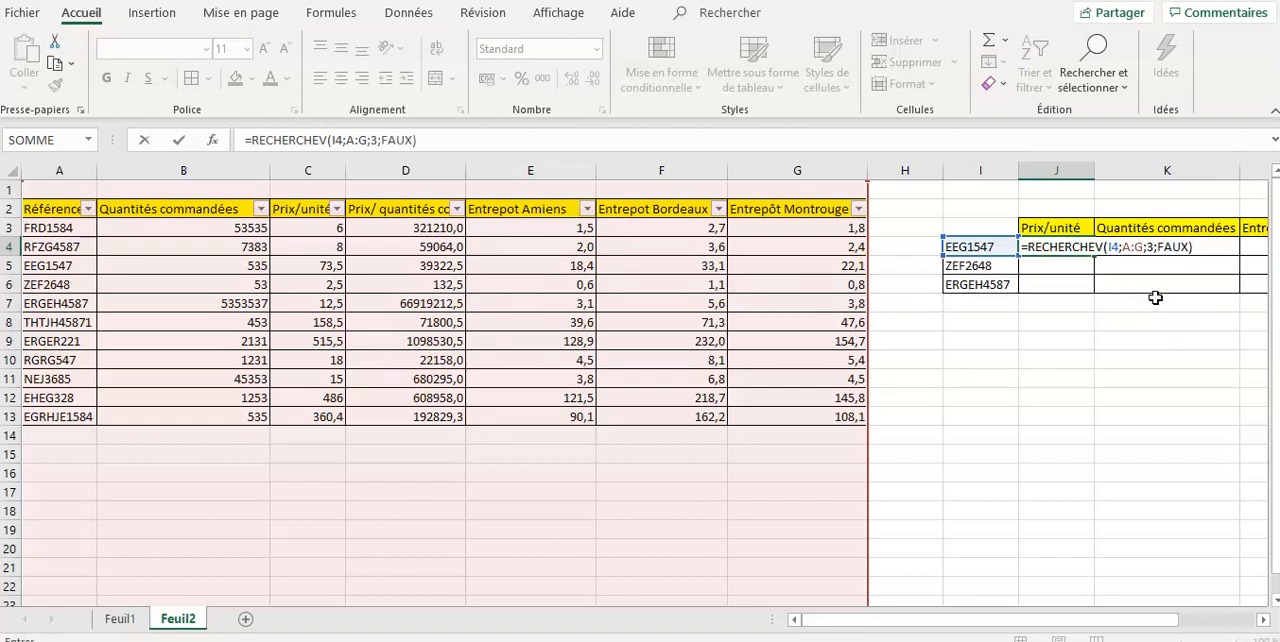
key(Return)
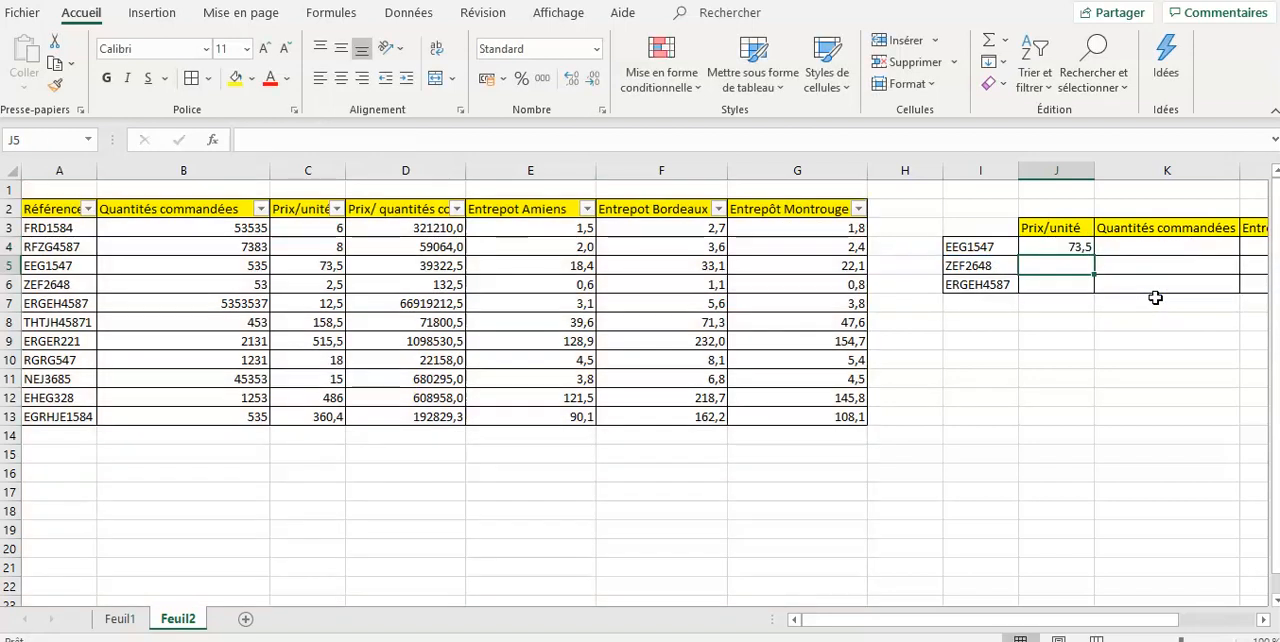
- Copy the Prix/unité lookup formula from J4 down to J6
click(1077, 247)
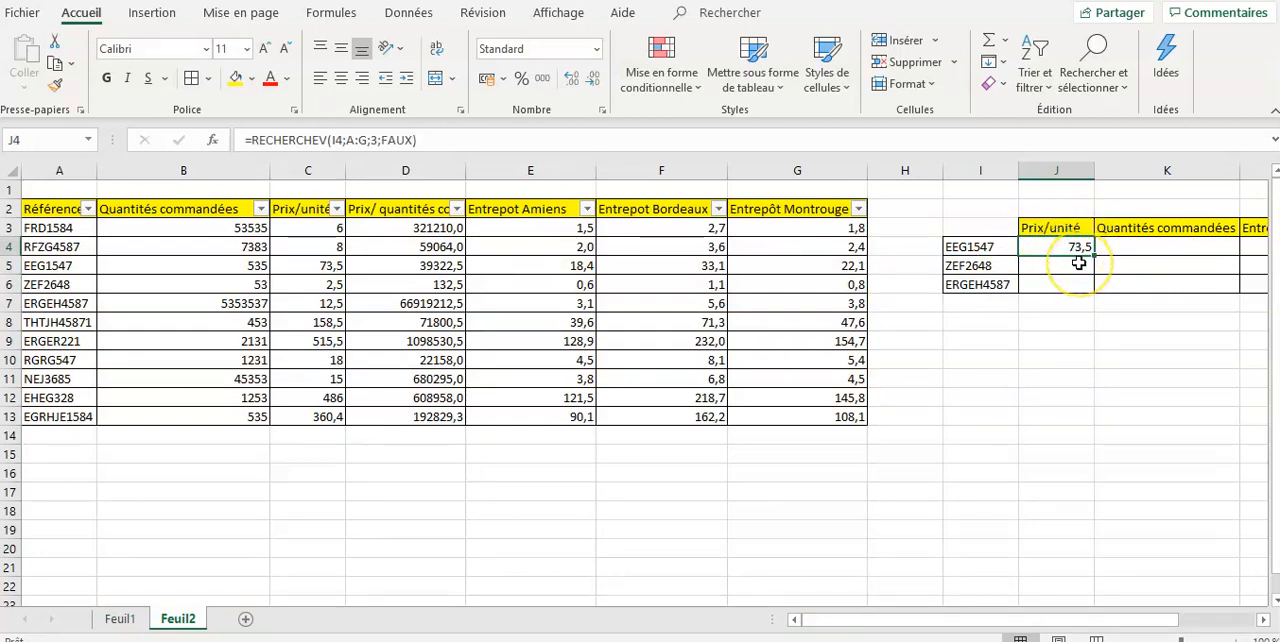
click(997, 246)
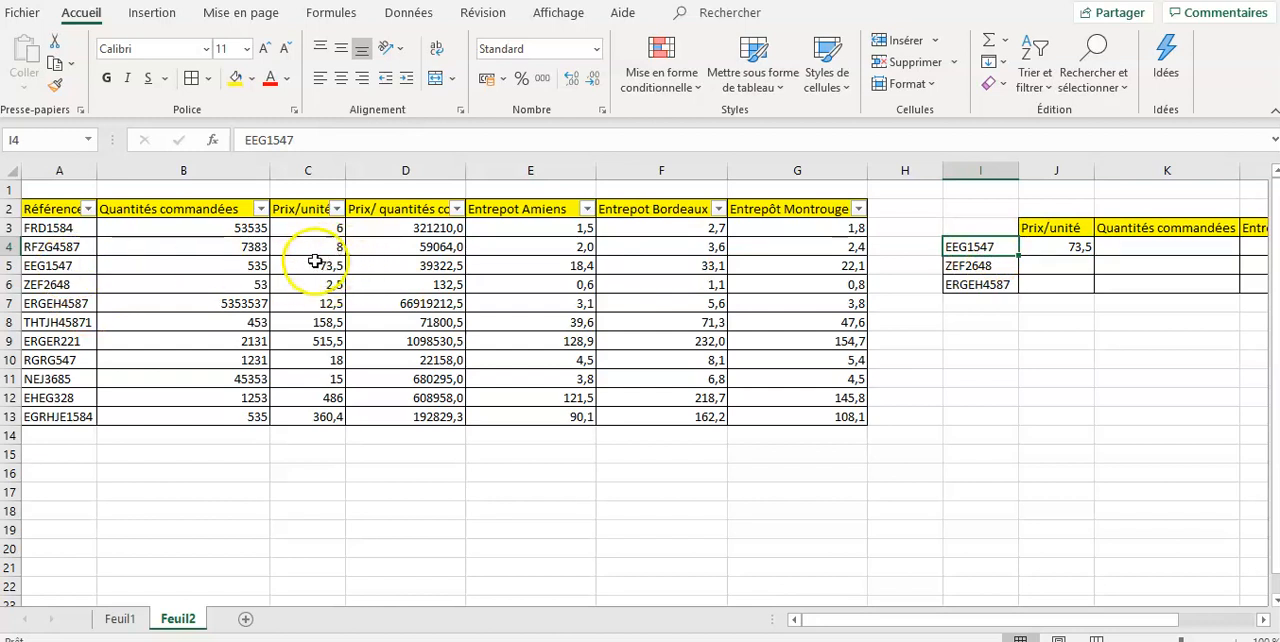
click(1085, 248)
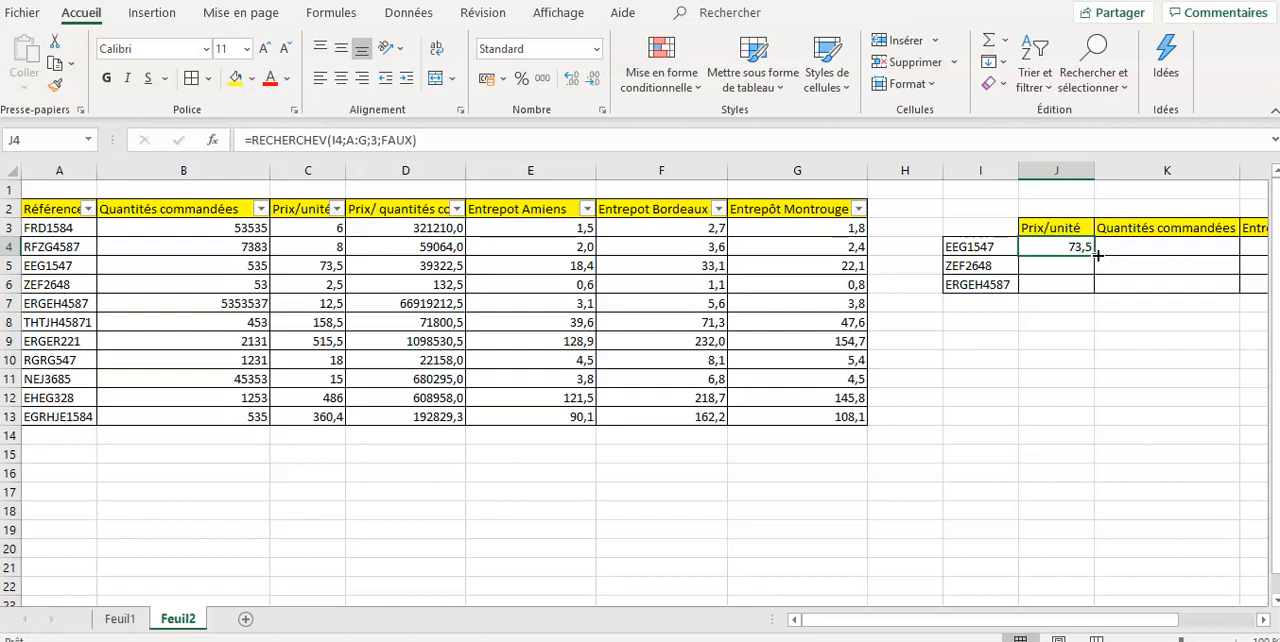
drag(1095, 256, 1094, 292)
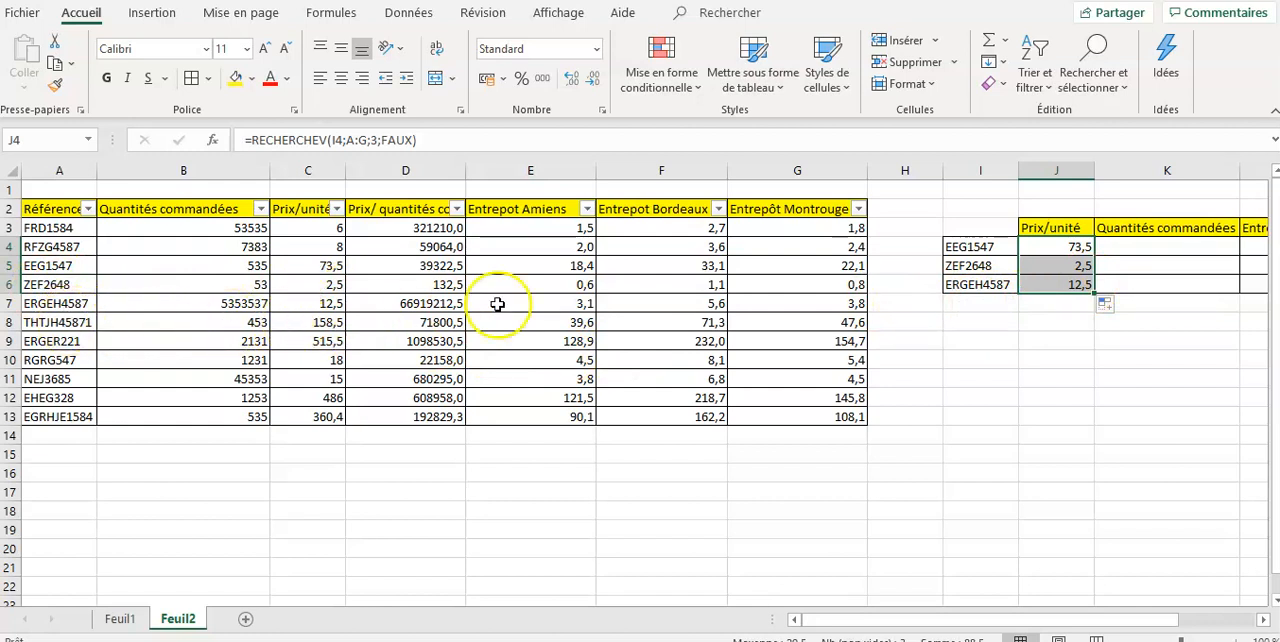
- Start a RECHERCHEV formula in cell K4 with I4 as the lookup value and columns A:G as the table
drag(1018, 625, 1060, 614)
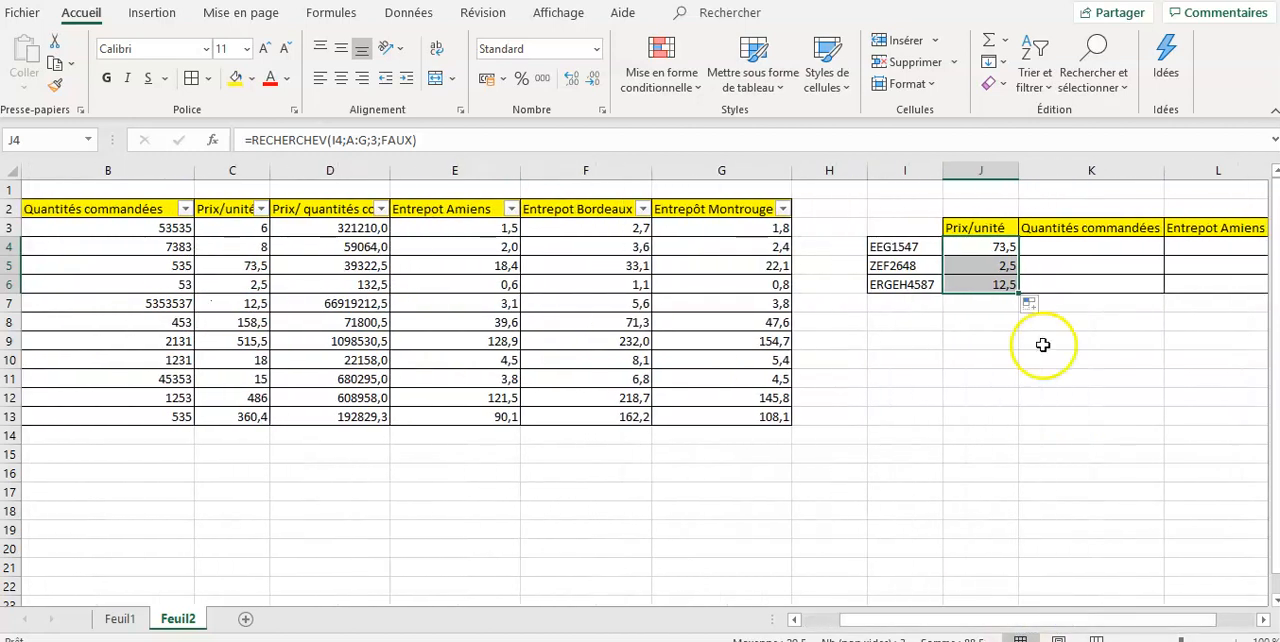
click(1073, 246)
text(=)
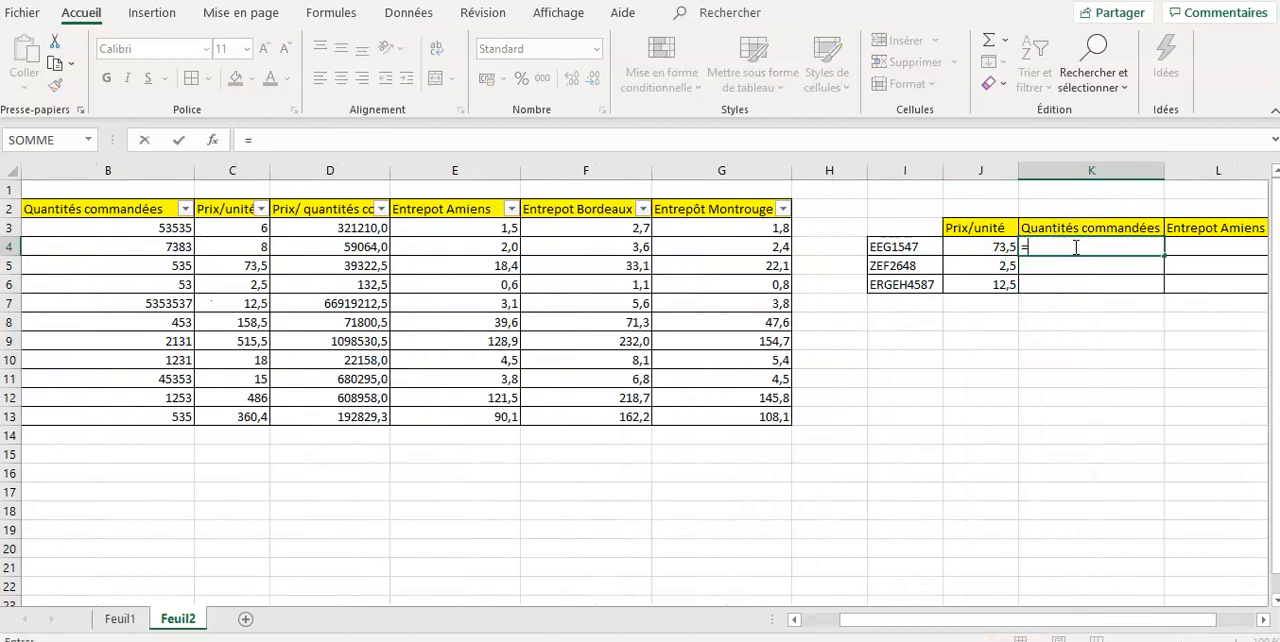
text(recher)
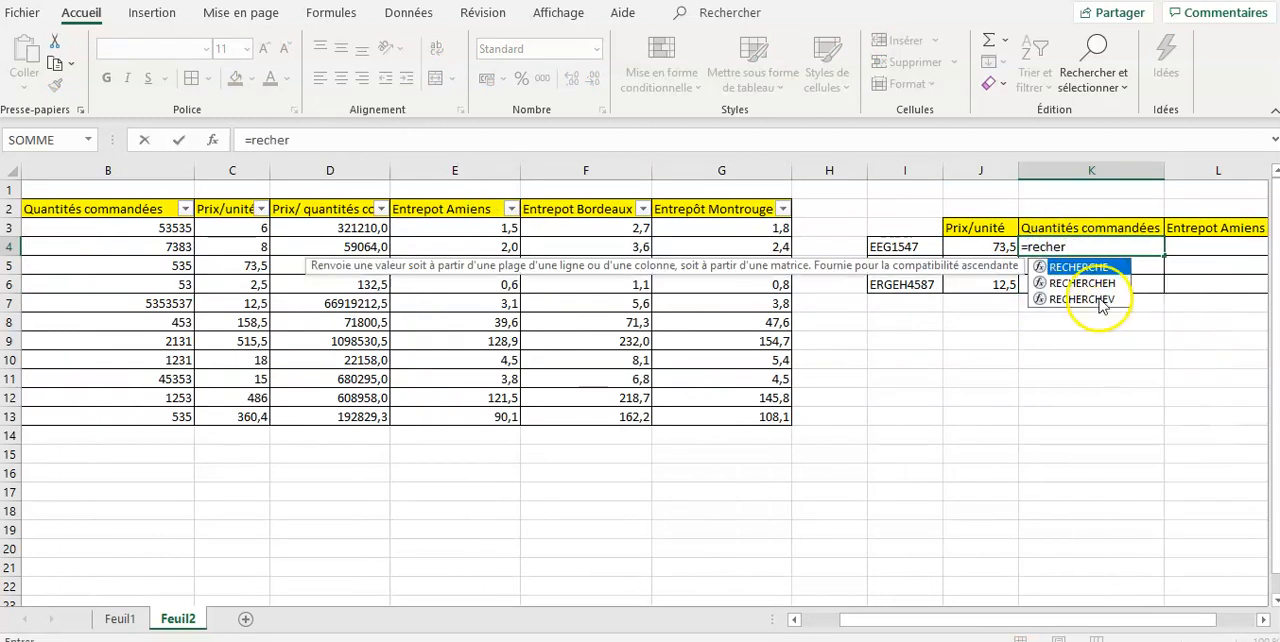
double_click(1095, 299)
click(929, 245)
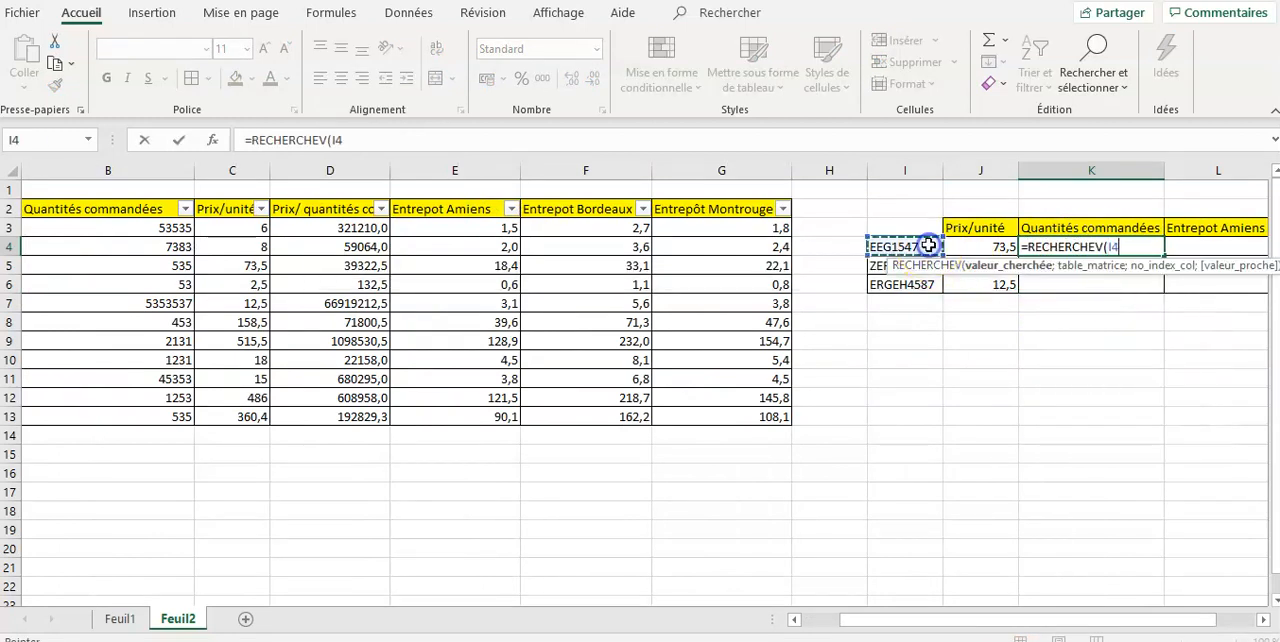
text(;)
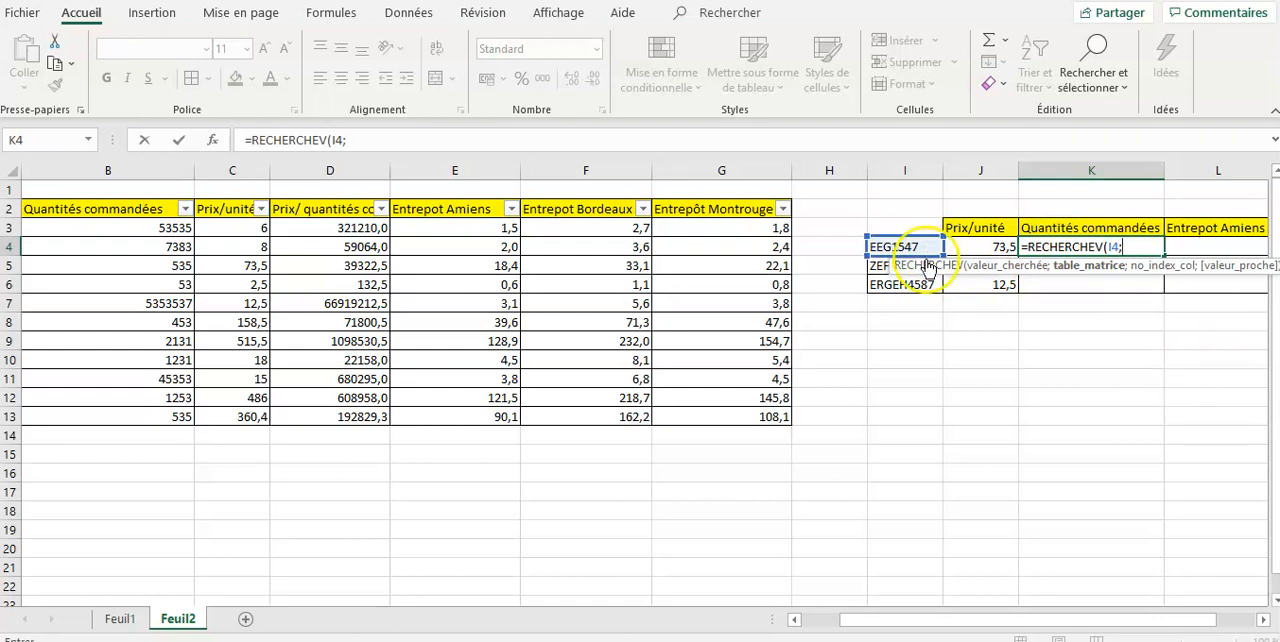
drag(889, 620, 650, 620)
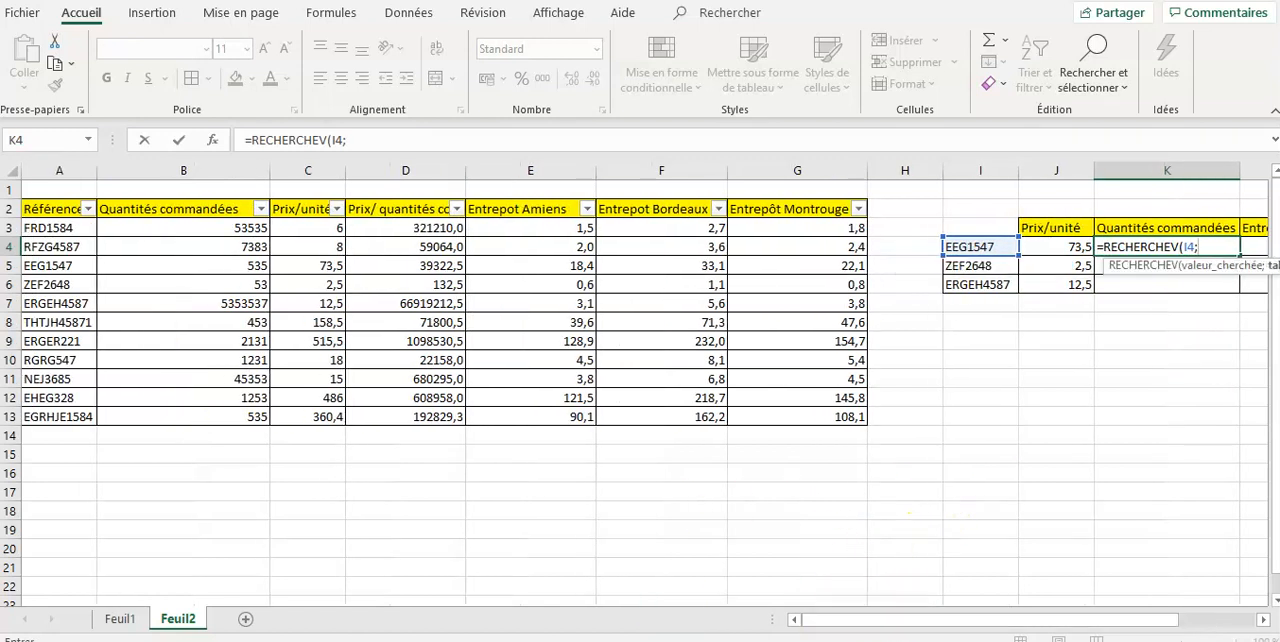
drag(60, 170, 822, 164)
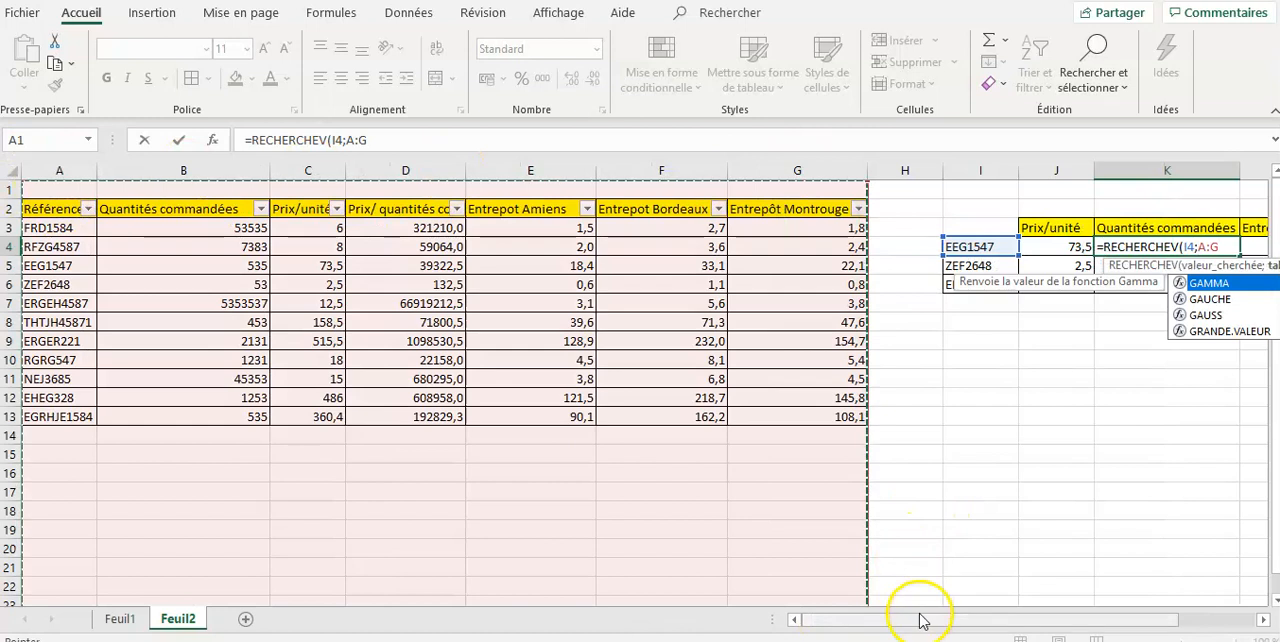
- Complete the Quantités commandées formula in K4 with column index 2 and exact match FAUX
drag(920, 620, 963, 621)
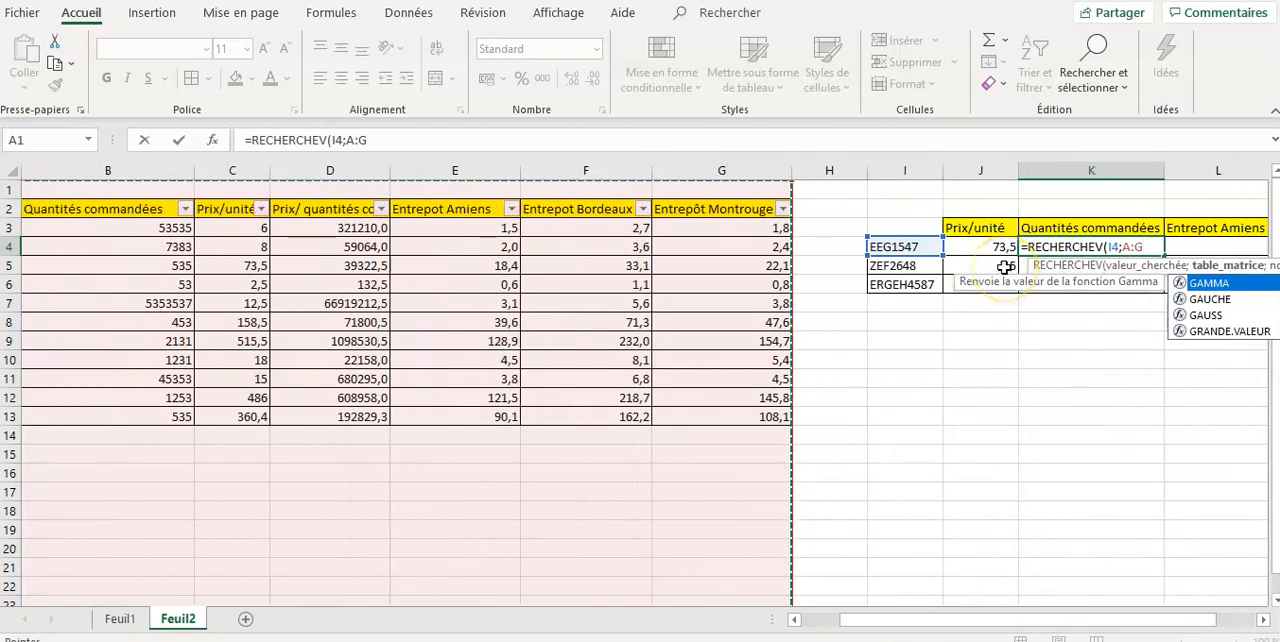
text(;)
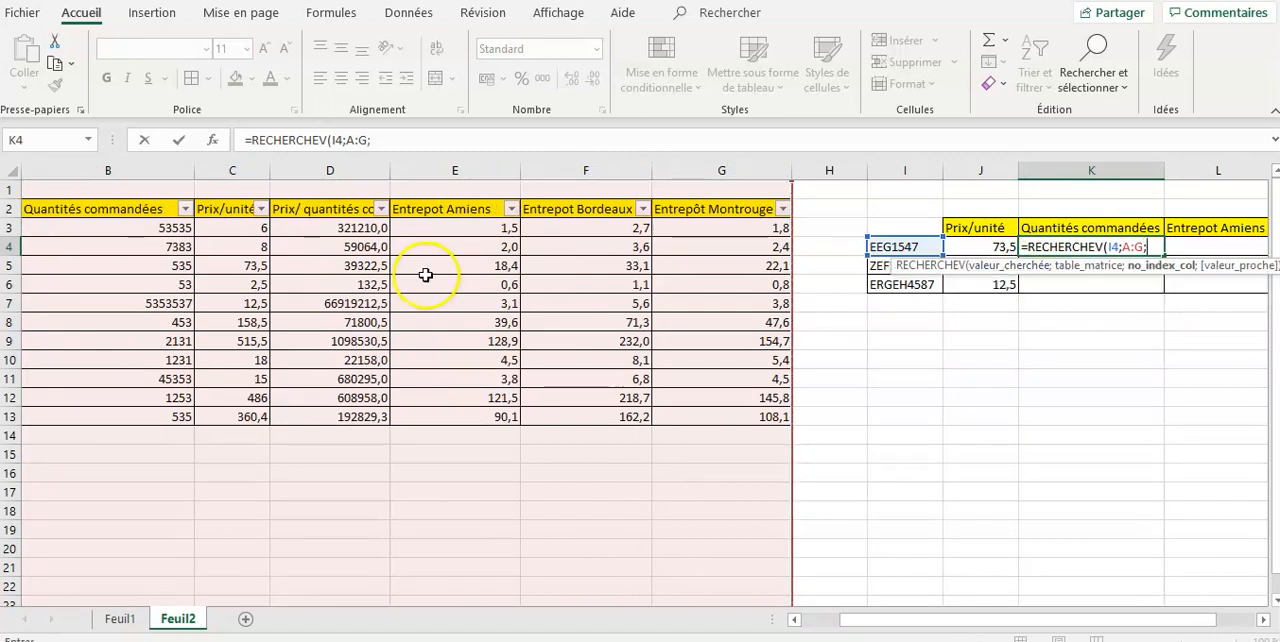
drag(885, 622, 820, 616)
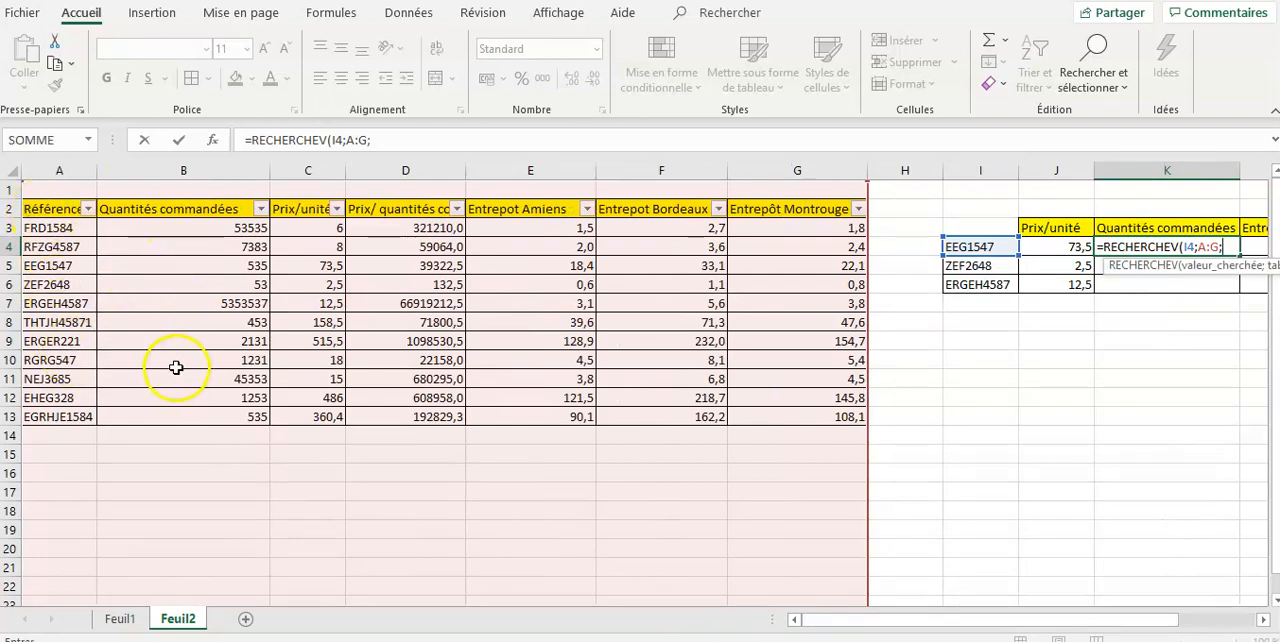
drag(860, 621, 925, 625)
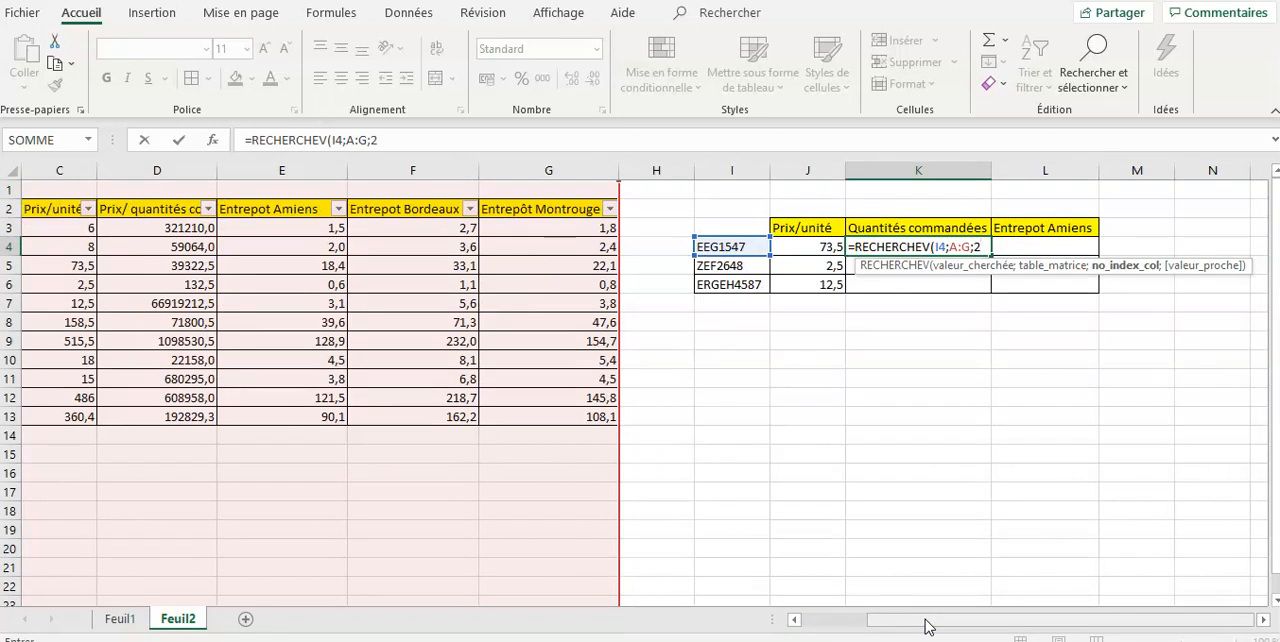
text(;)
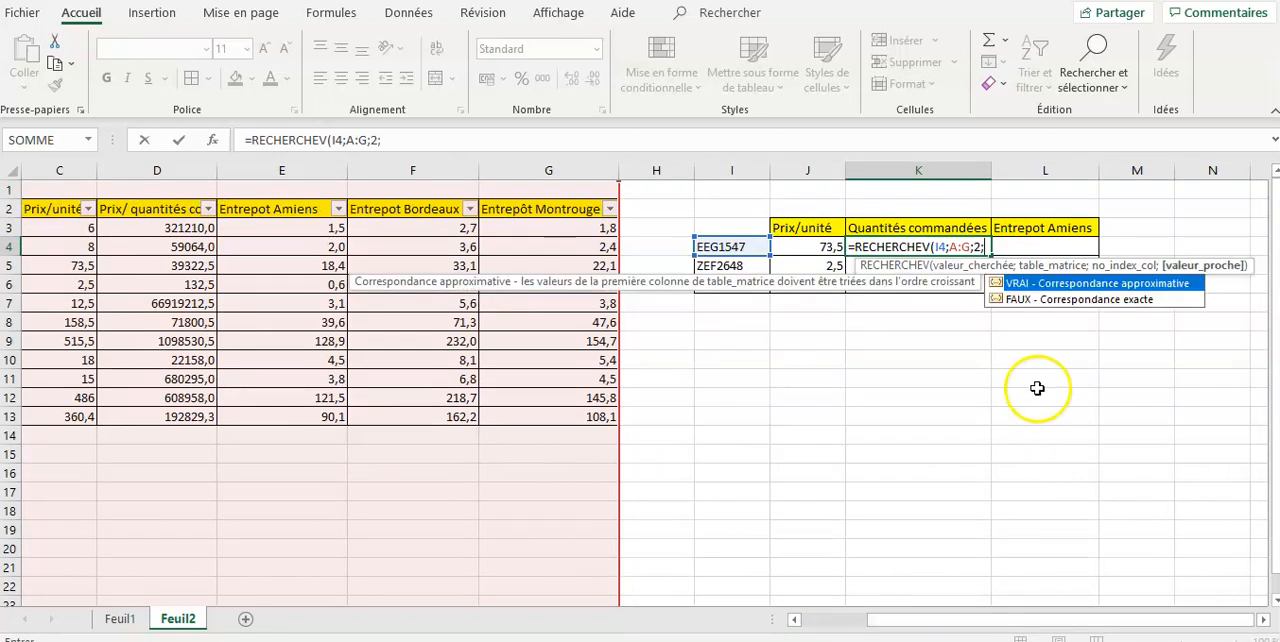
double_click(1066, 300)
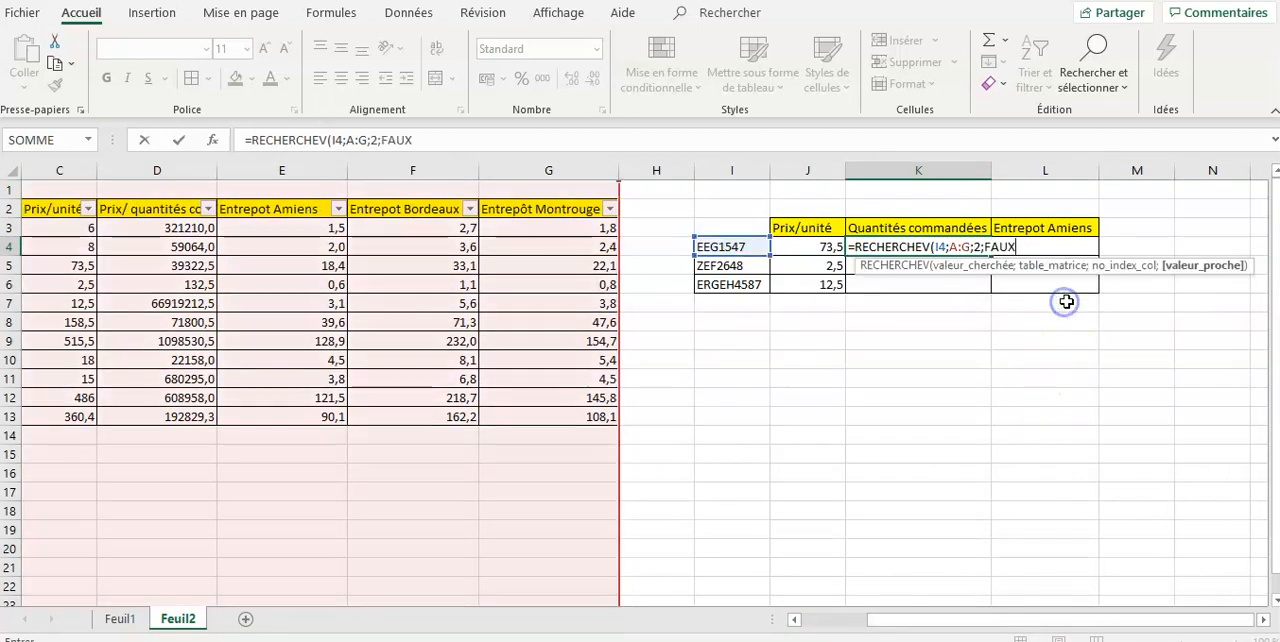
text())
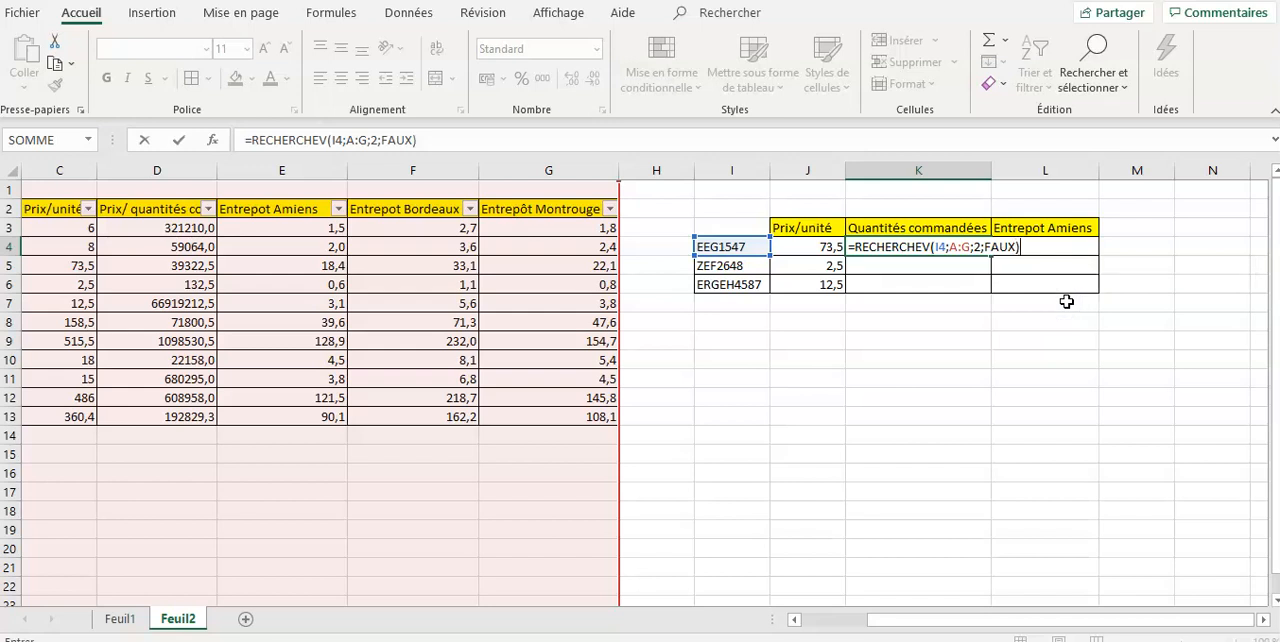
key(Return)
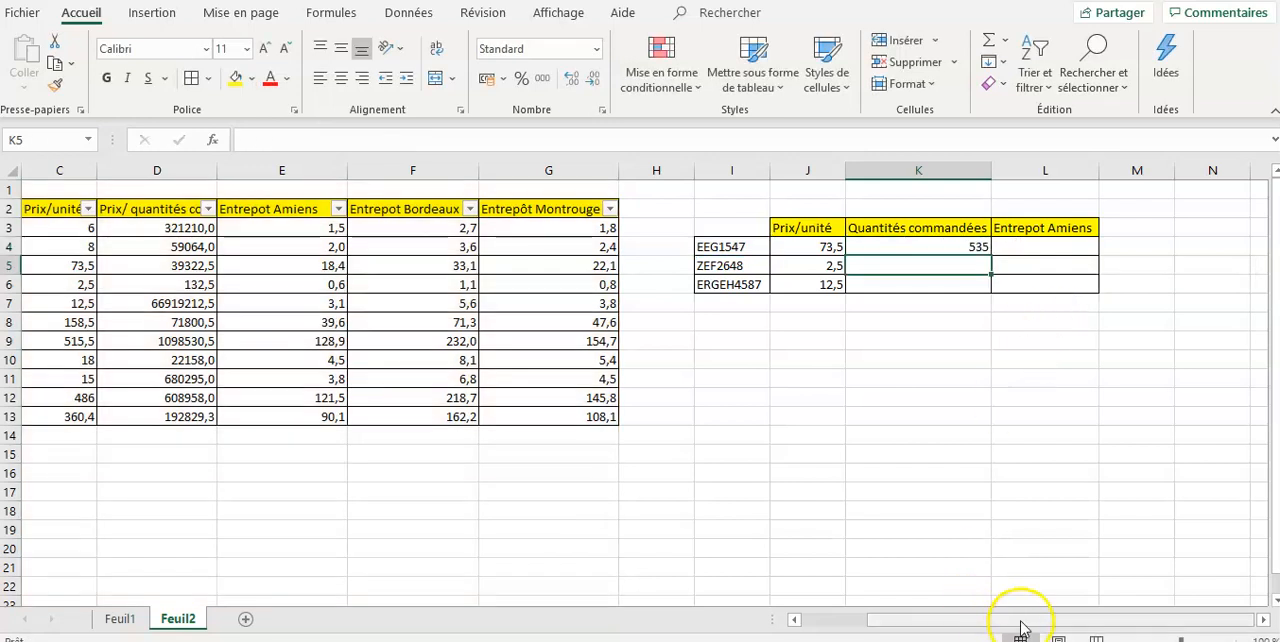
- Copy the Quantités commandées lookup formula from K4 down to K6
drag(1022, 627, 951, 621)
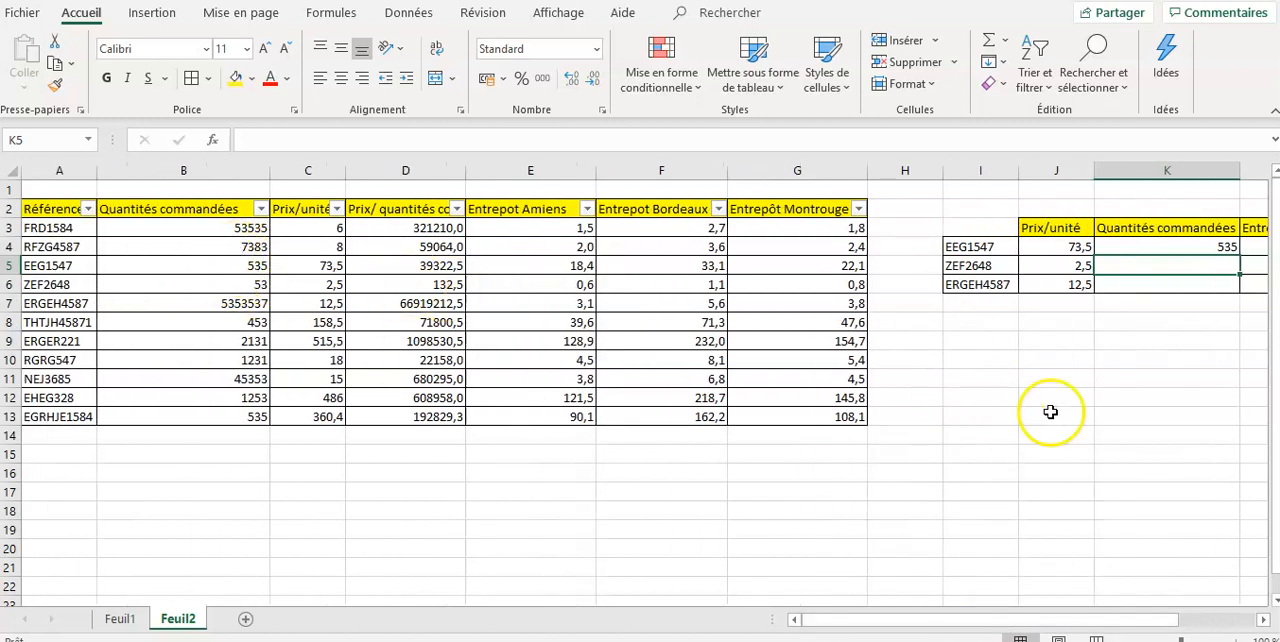
drag(1057, 623, 1094, 617)
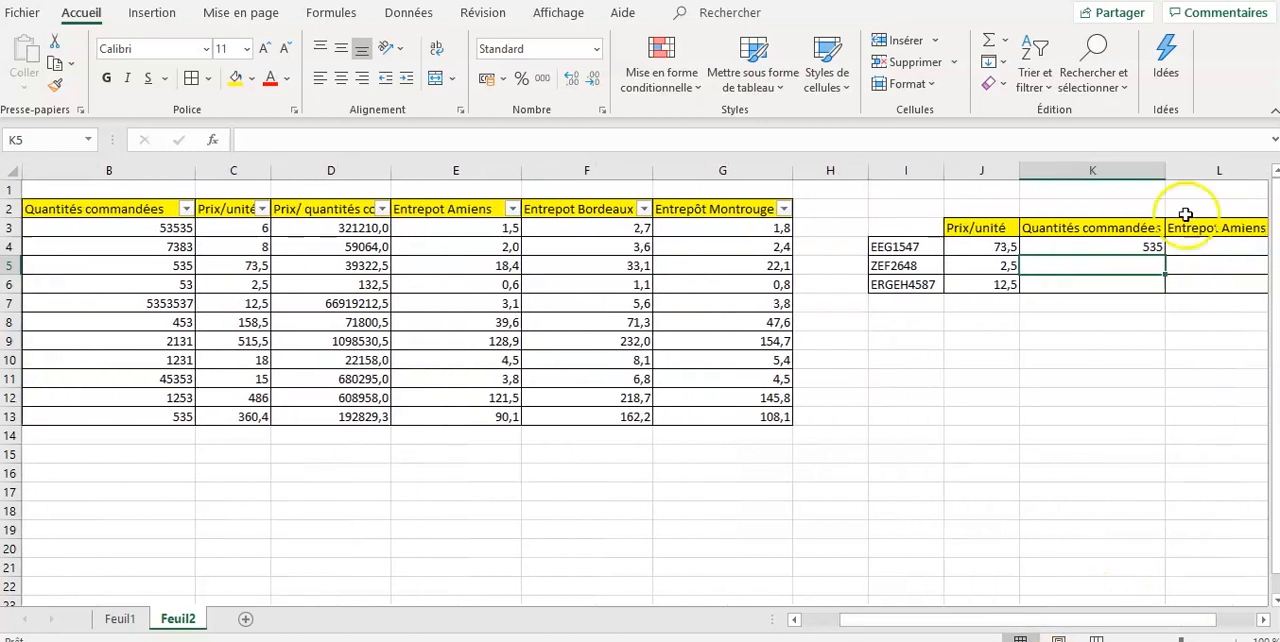
click(1148, 248)
drag(1161, 256, 1150, 286)
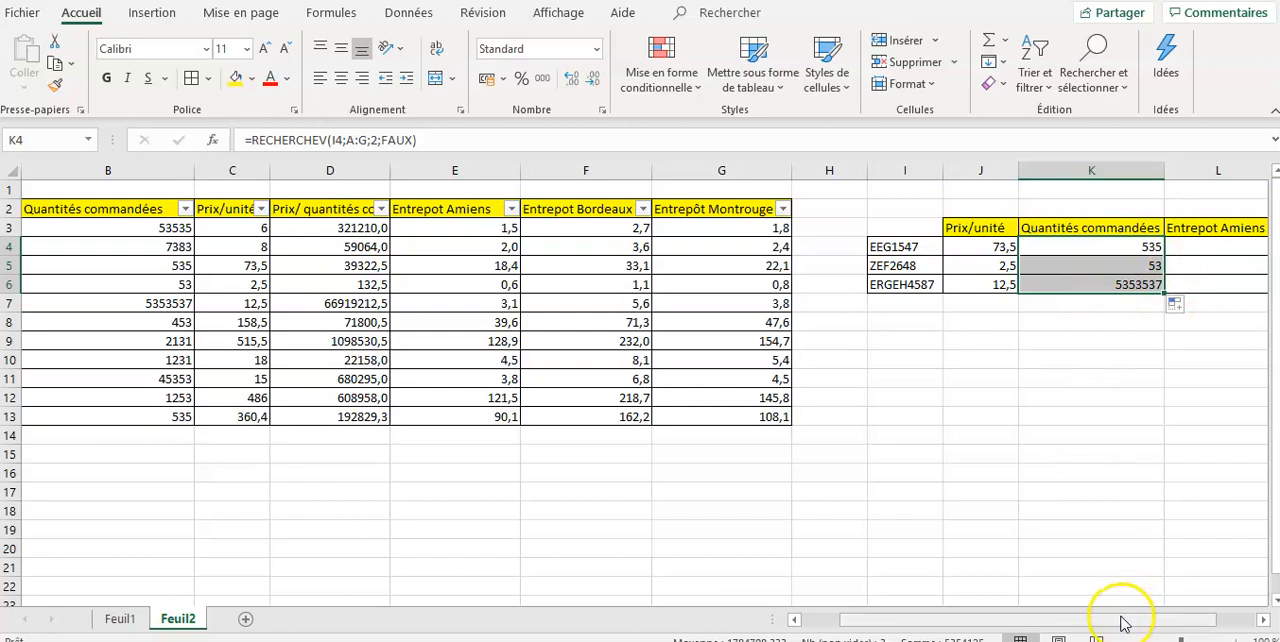
- Start a RECHERCHEV formula in cell L4 with I4 as the lookup value and columns A:G as the table
mouse_move(1113, 627)
mouse_down()
mouse_move(1131, 624)
mouse_move(1120, 627)
mouse_up()
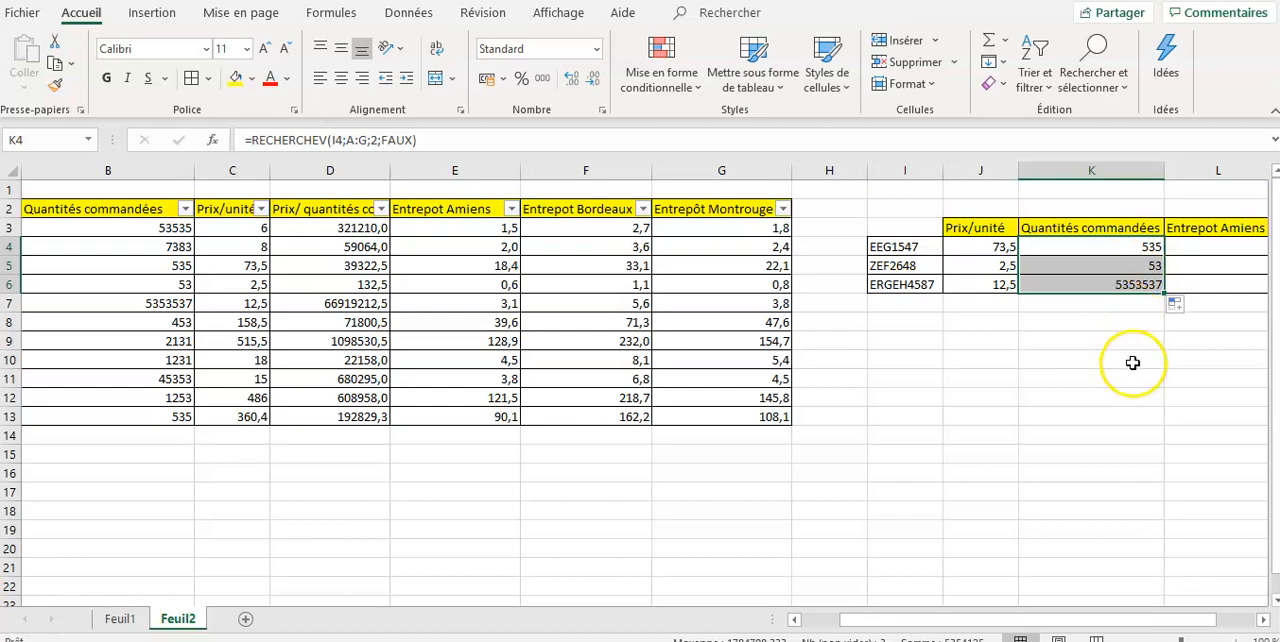
drag(1098, 624, 1098, 621)
click(1232, 248)
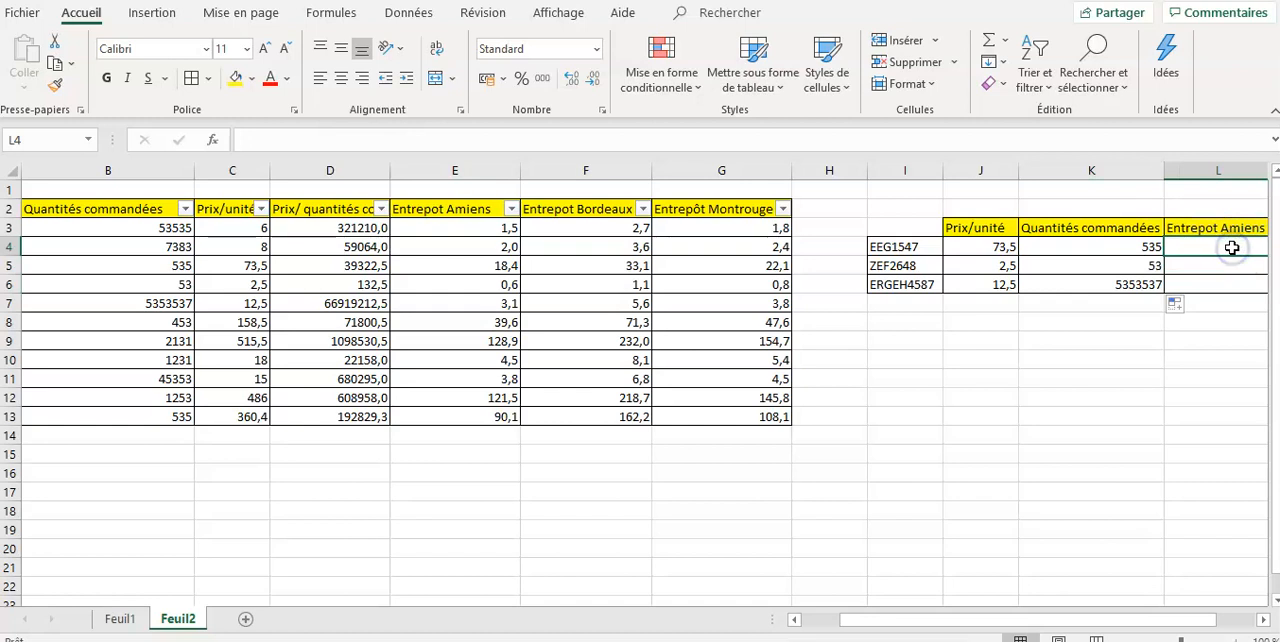
text(=)
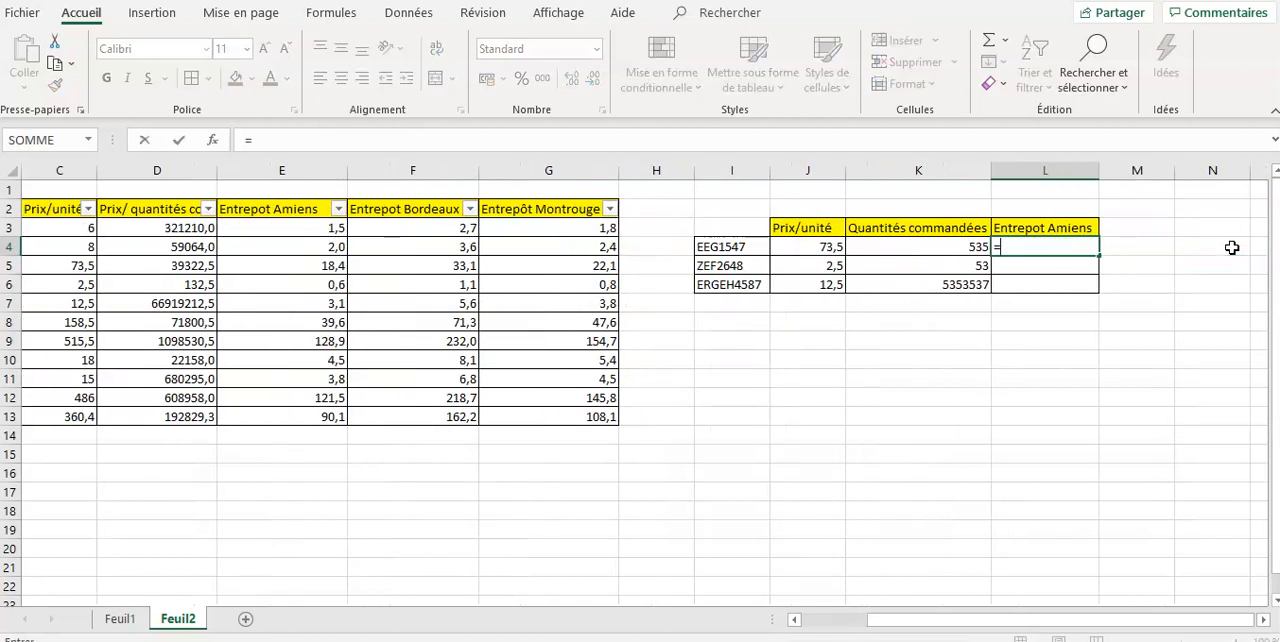
text(recher)
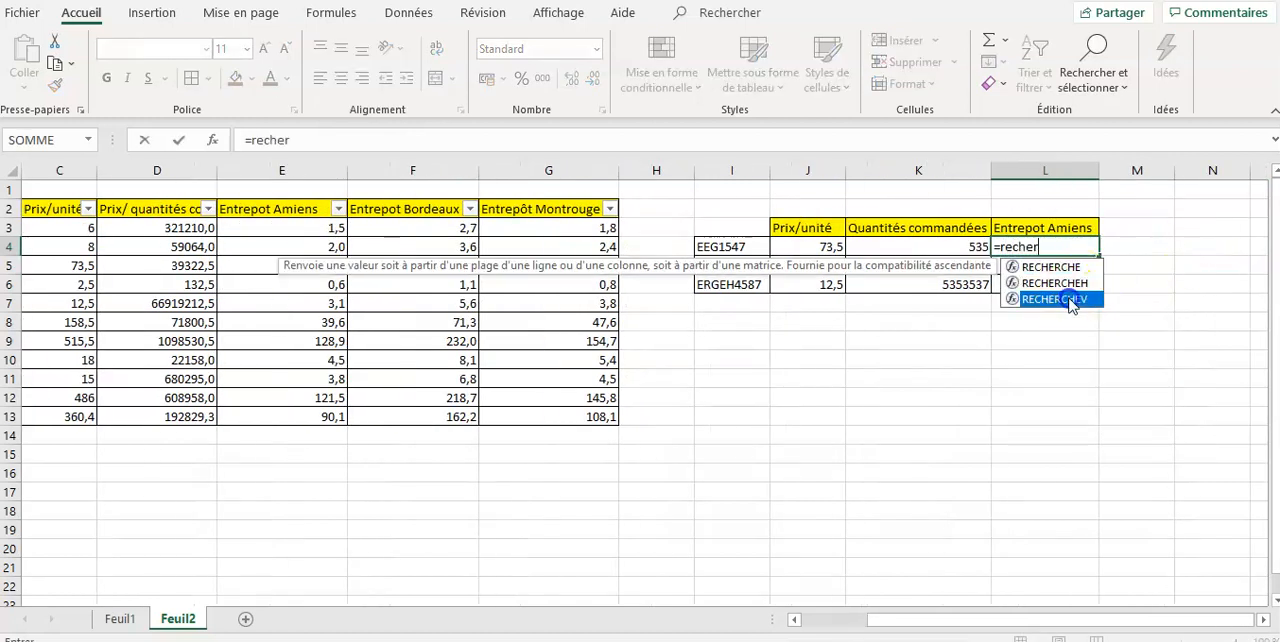
double_click(1062, 298)
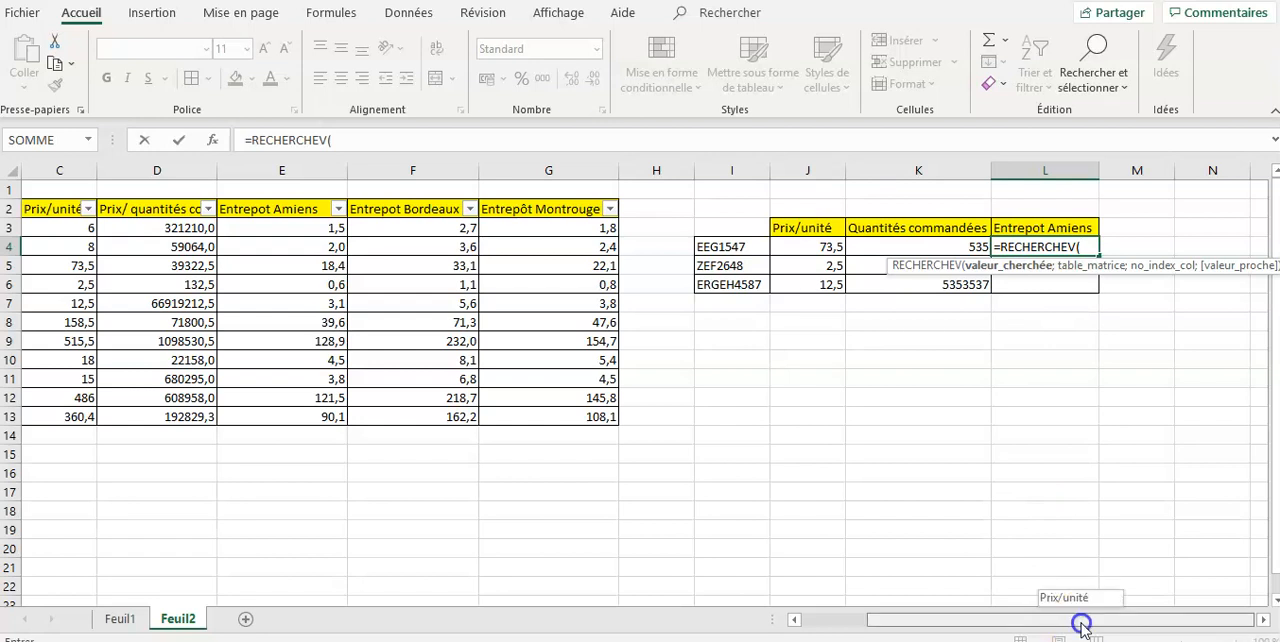
click(752, 249)
text(;)
drag(1062, 620, 975, 620)
drag(63, 166, 831, 254)
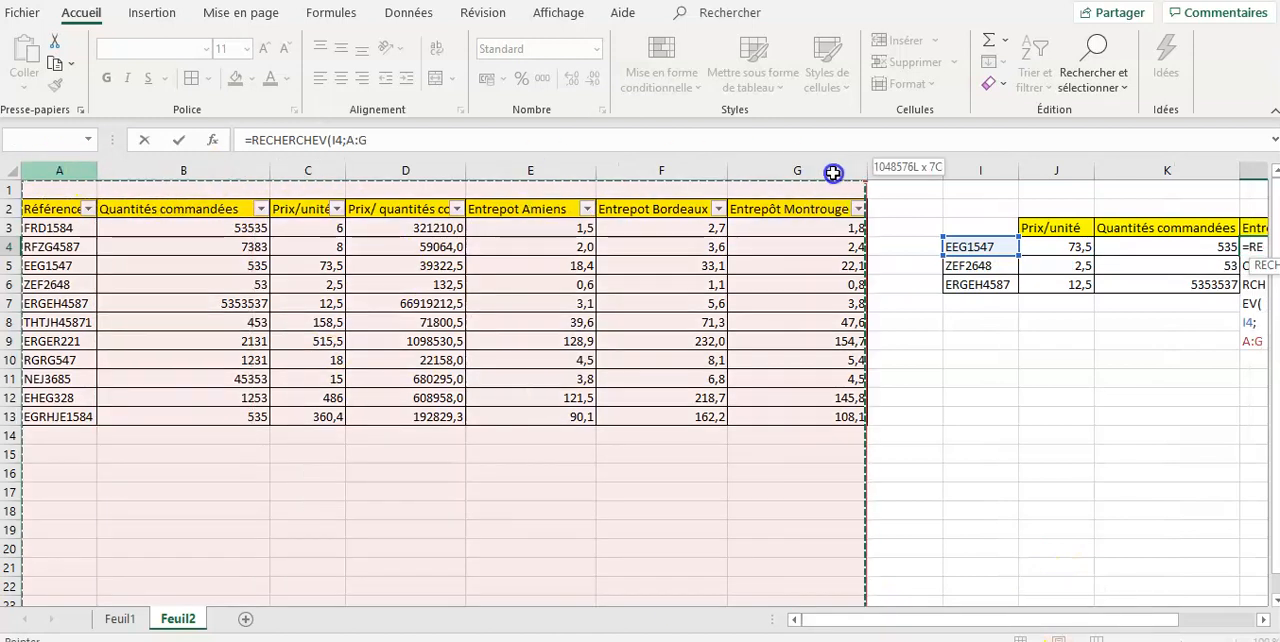
drag(897, 624, 1043, 624)
text(;)
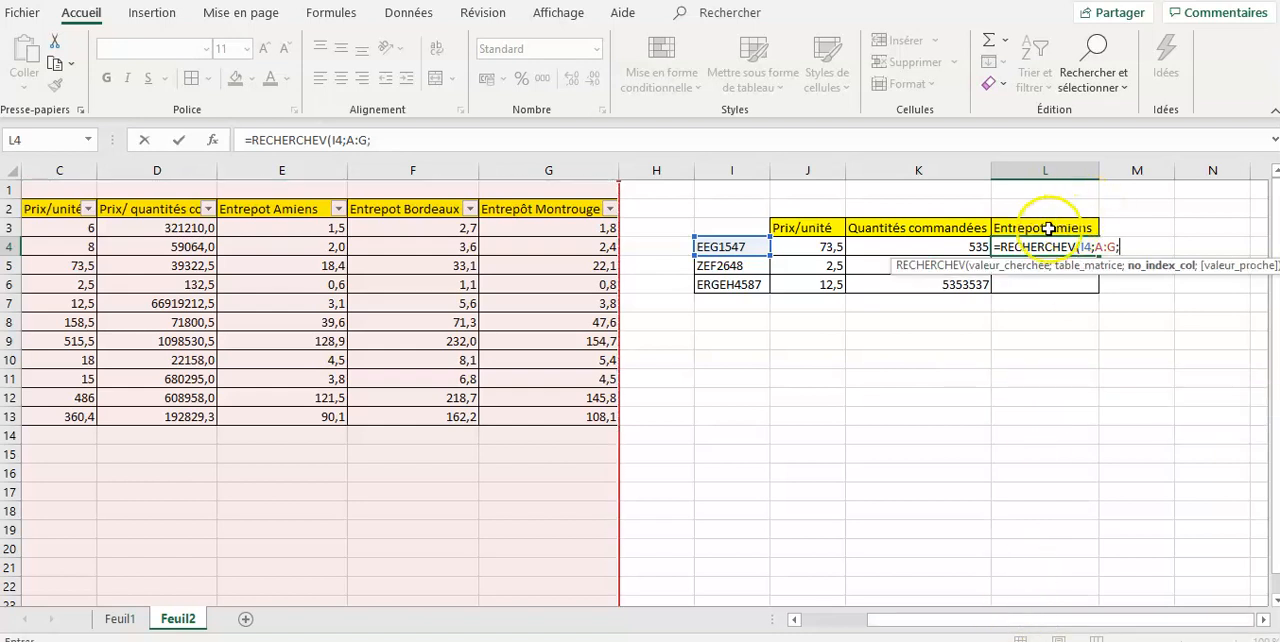
- Complete the Entrepot Amiens formula in L4 with column index 5 and exact match FAUX
drag(1023, 622, 888, 627)
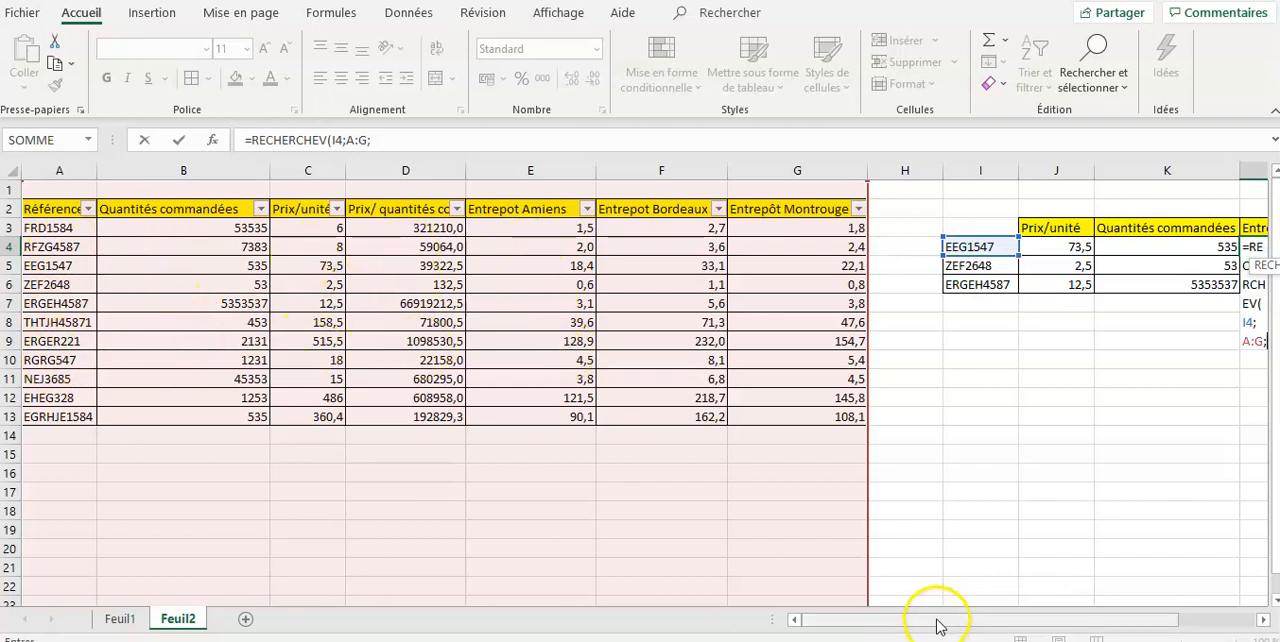
drag(934, 620, 1143, 620)
text(5)
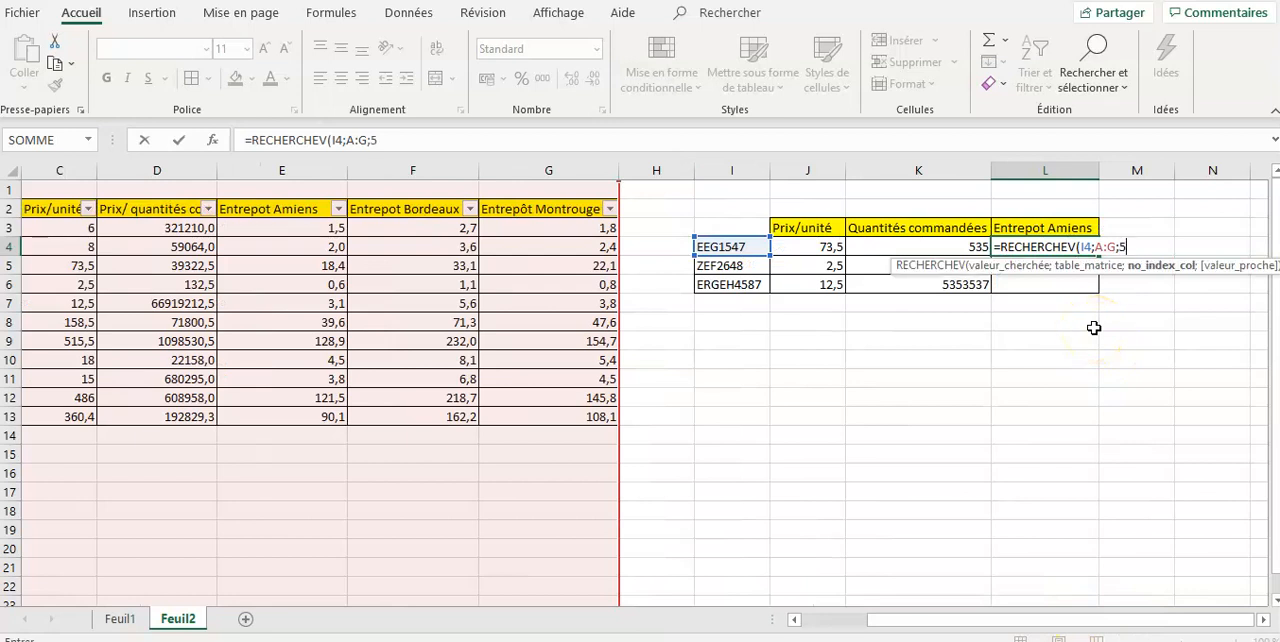
text(;)
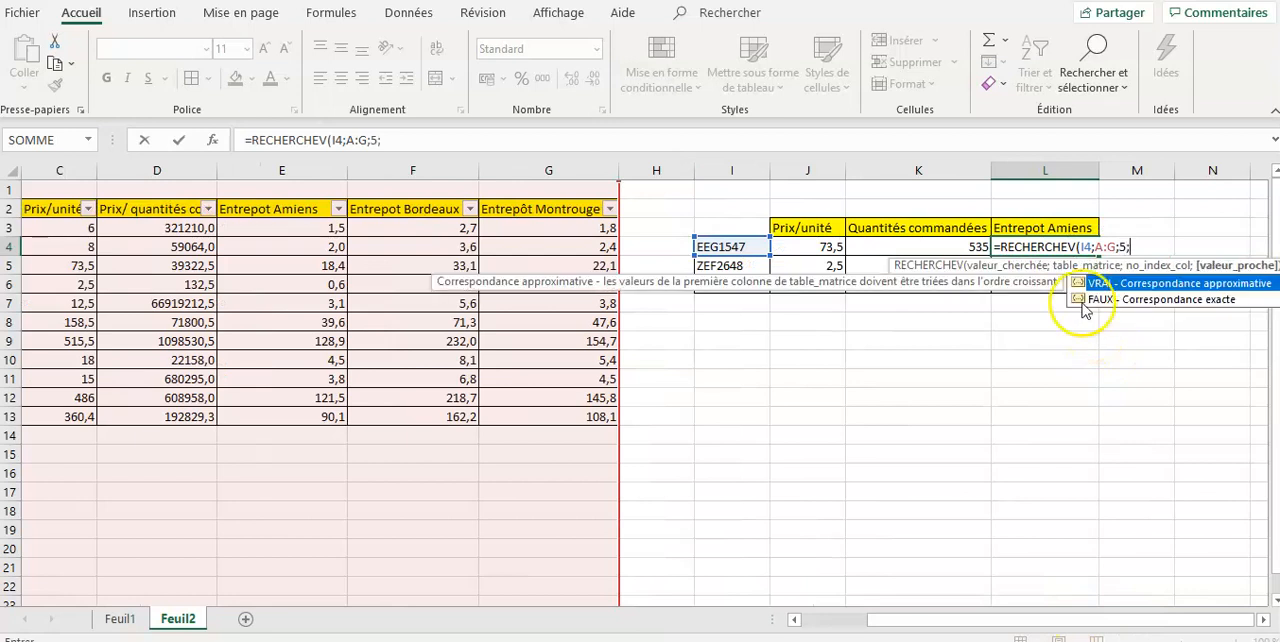
double_click(1117, 299)
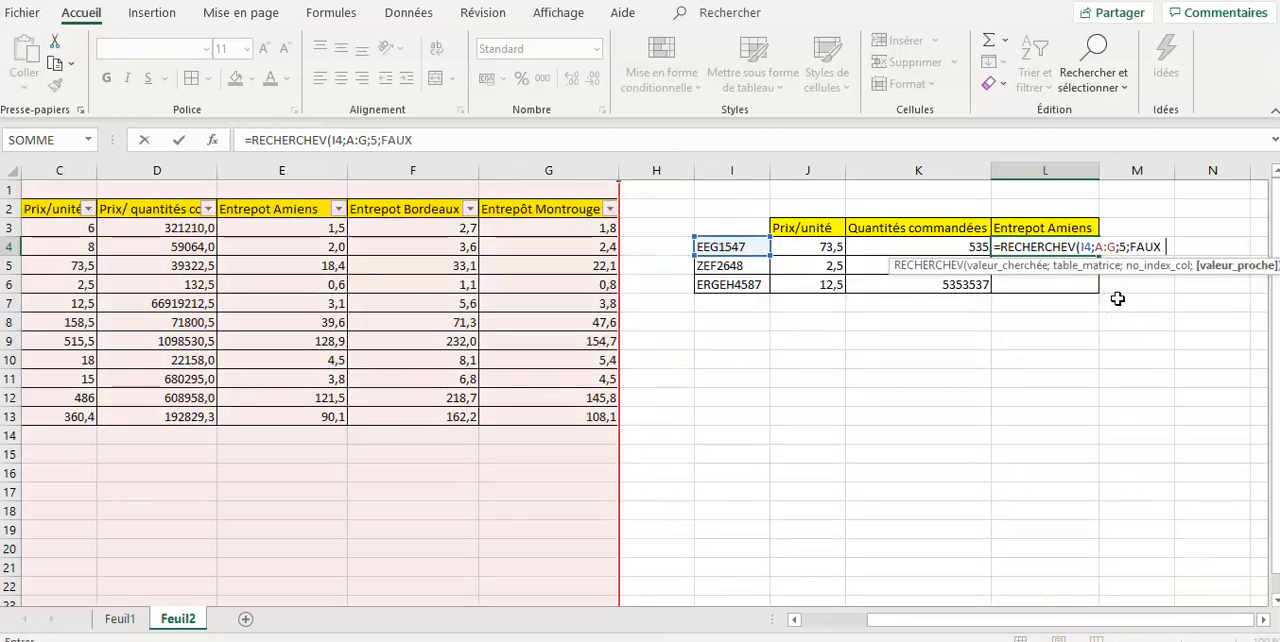
text())
key(Return)
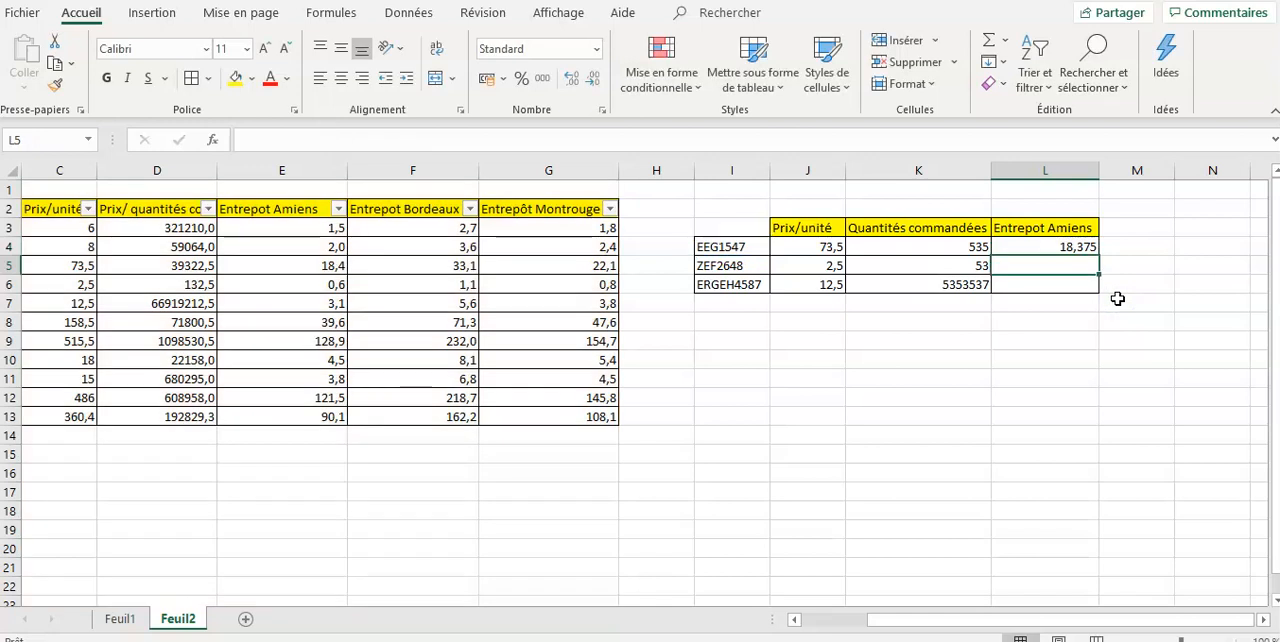
- Copy the Entrepot Amiens lookup formula from L4 down to L6
click(1086, 249)
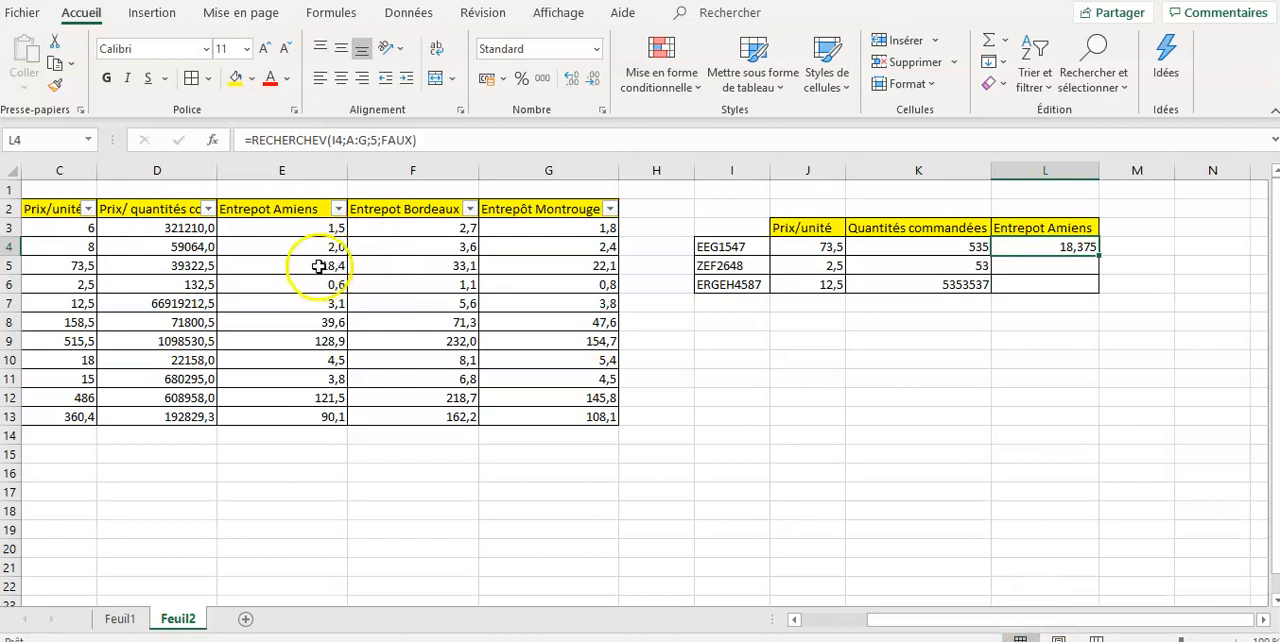
double_click(1098, 256)
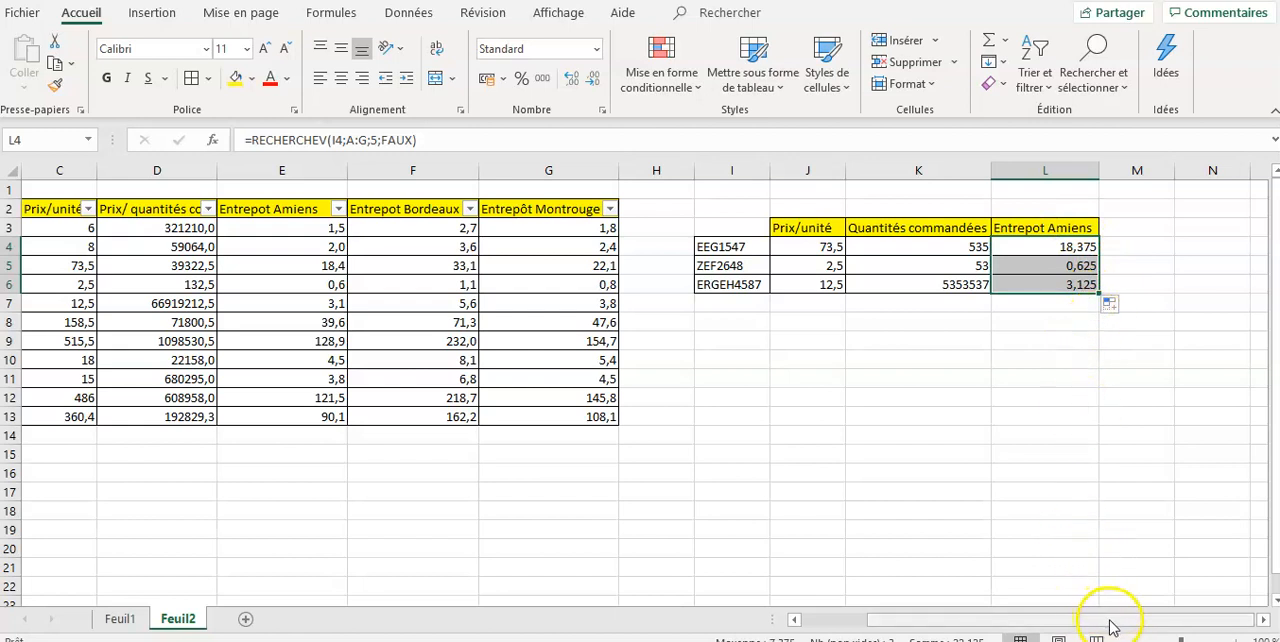
drag(1120, 628, 971, 626)
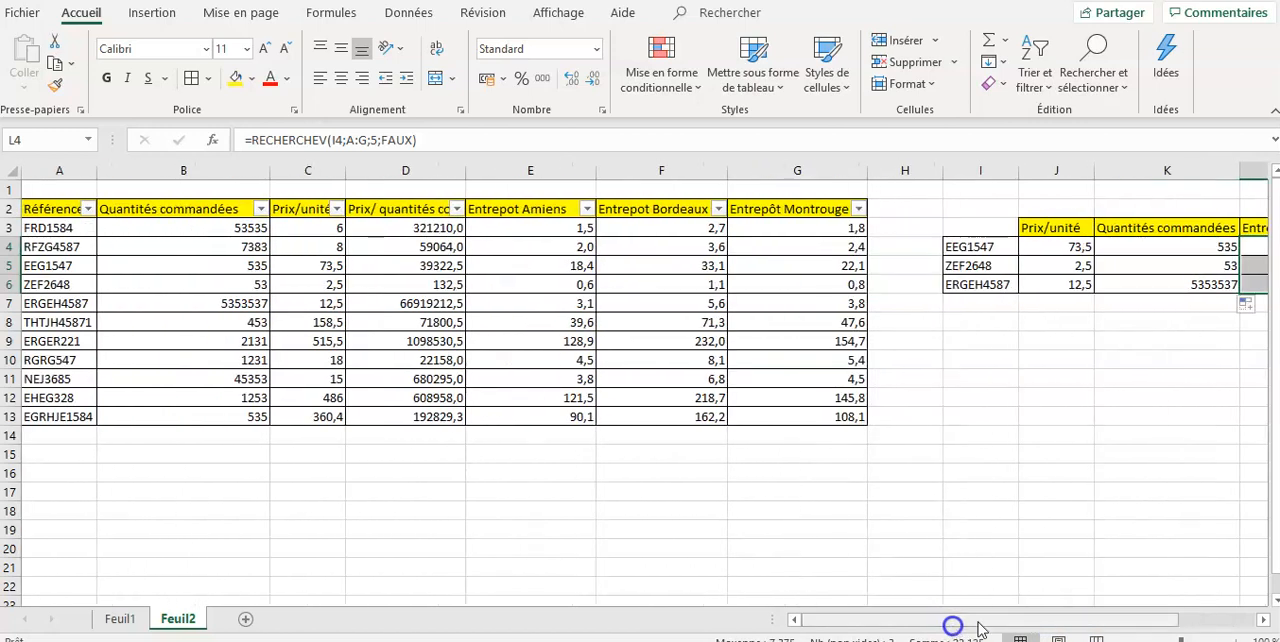
- On sheet Feuil1, examine the Entrepot Amiens lookup formula in J4 and the reference it looks up in I4
click(118, 625)
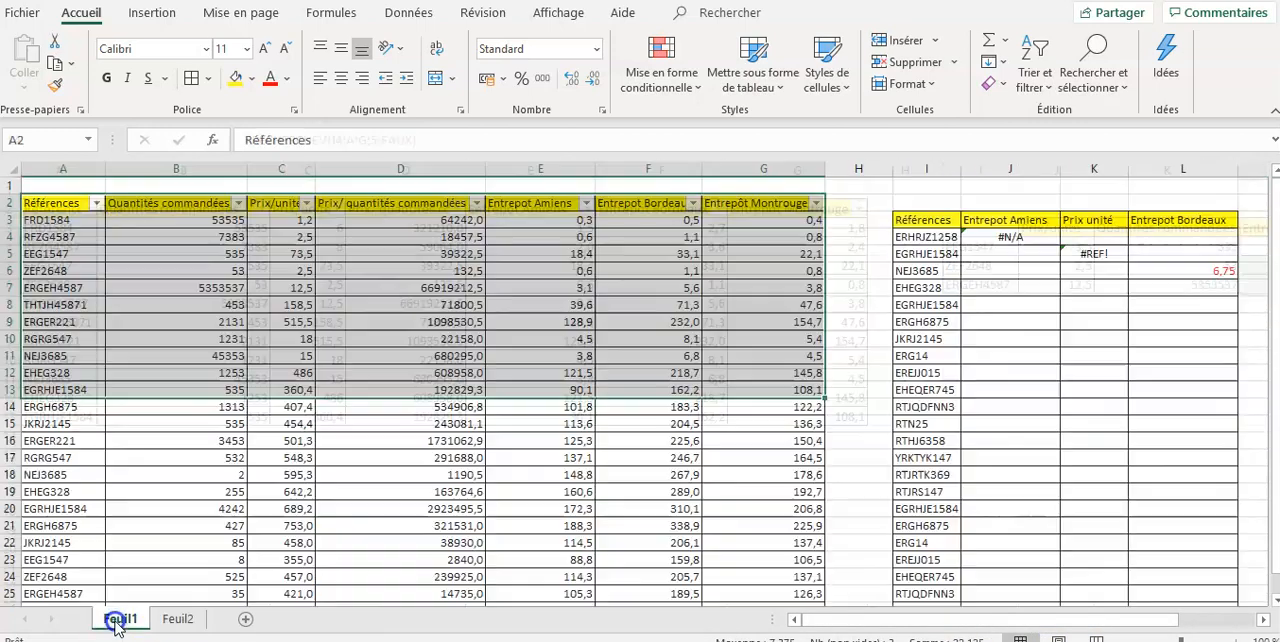
click(850, 272)
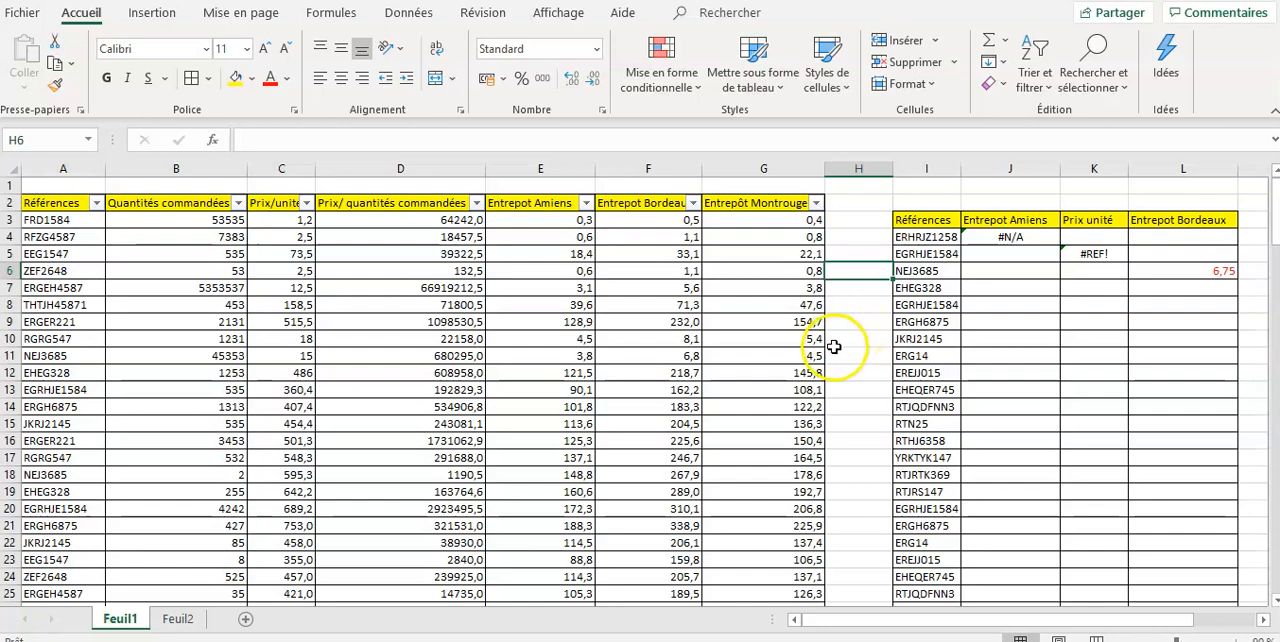
drag(1272, 205, 1262, 142)
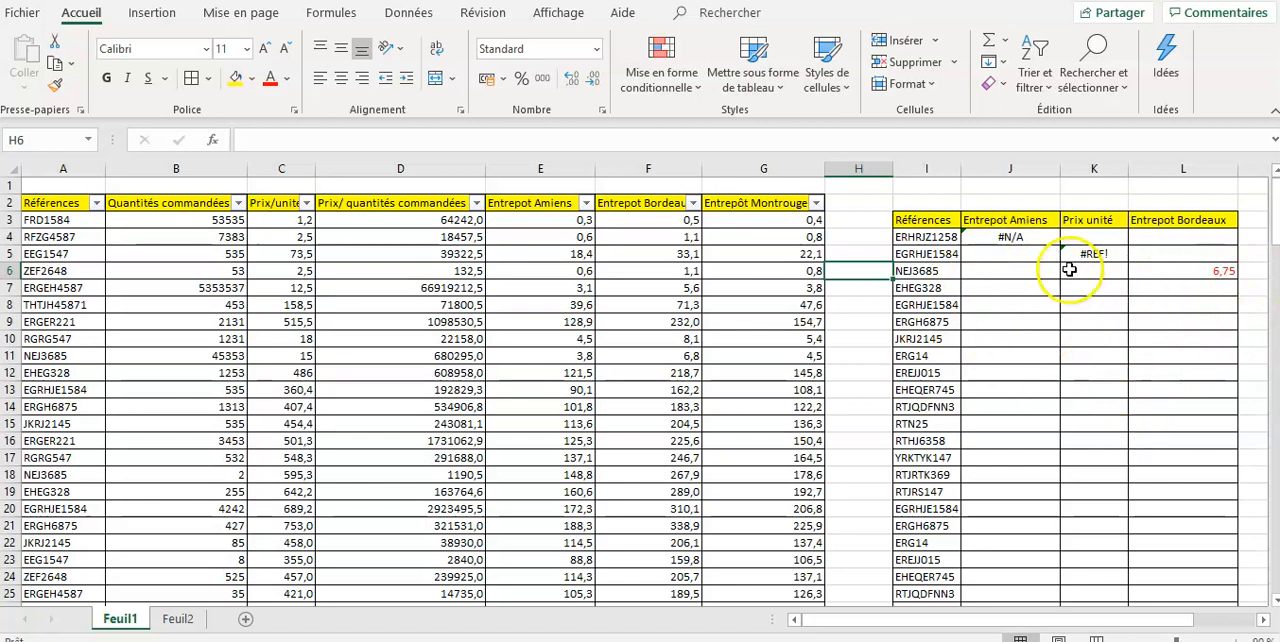
click(1029, 245)
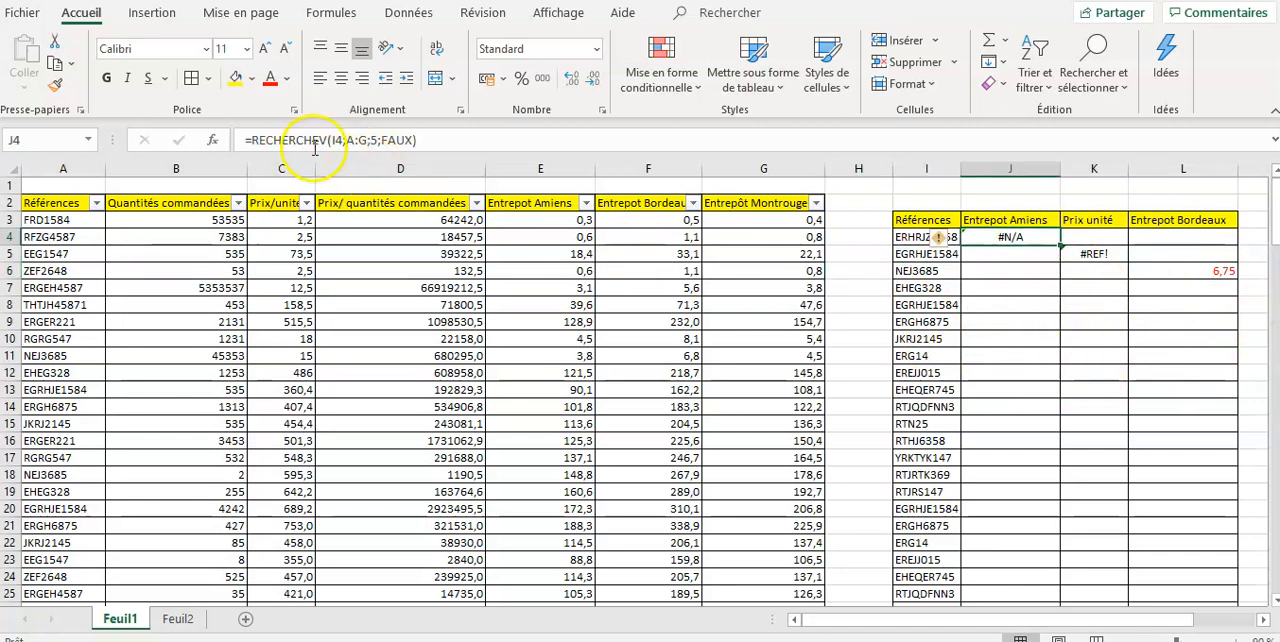
click(917, 238)
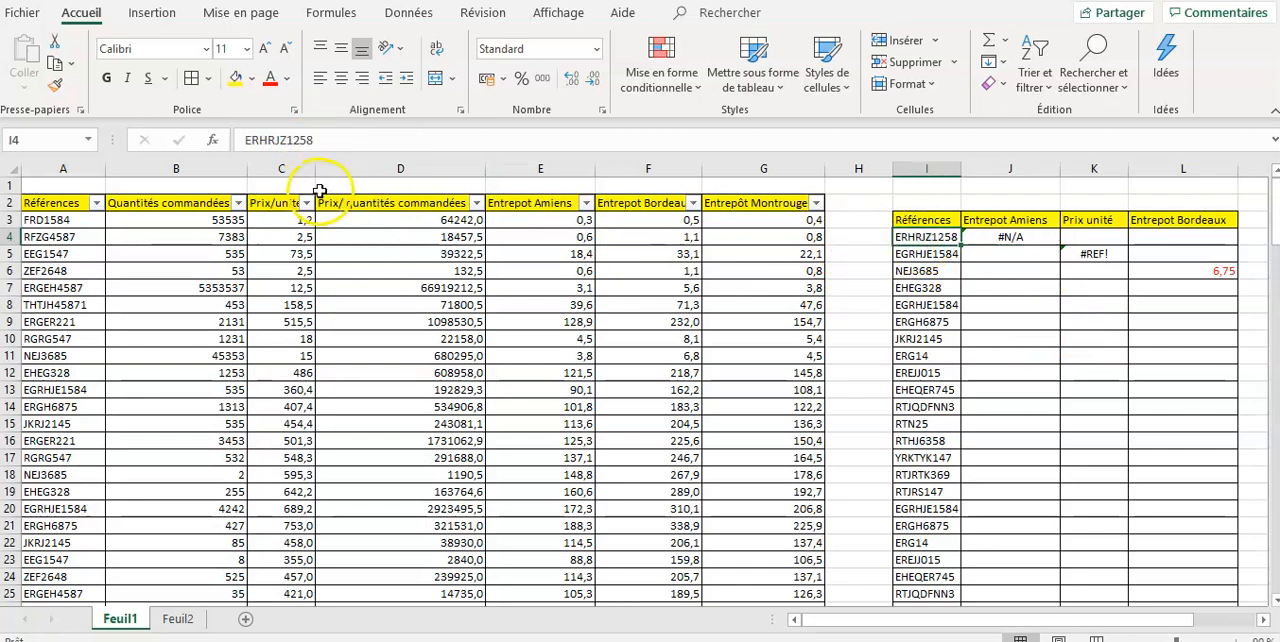
click(1008, 236)
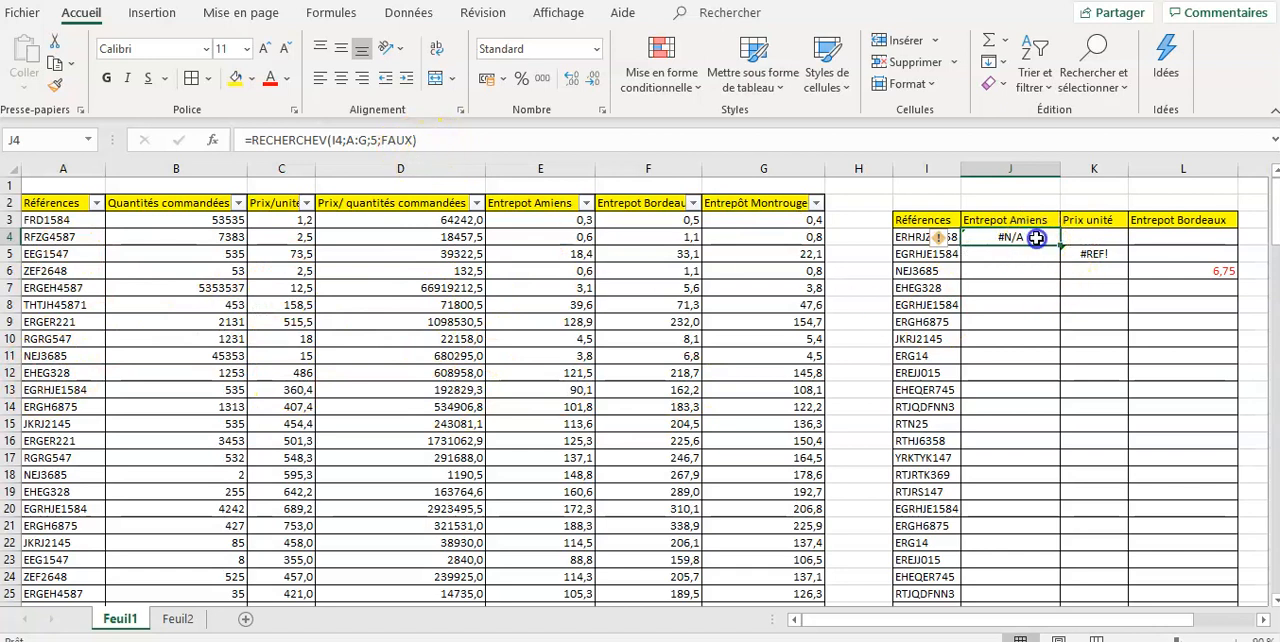
click(1020, 323)
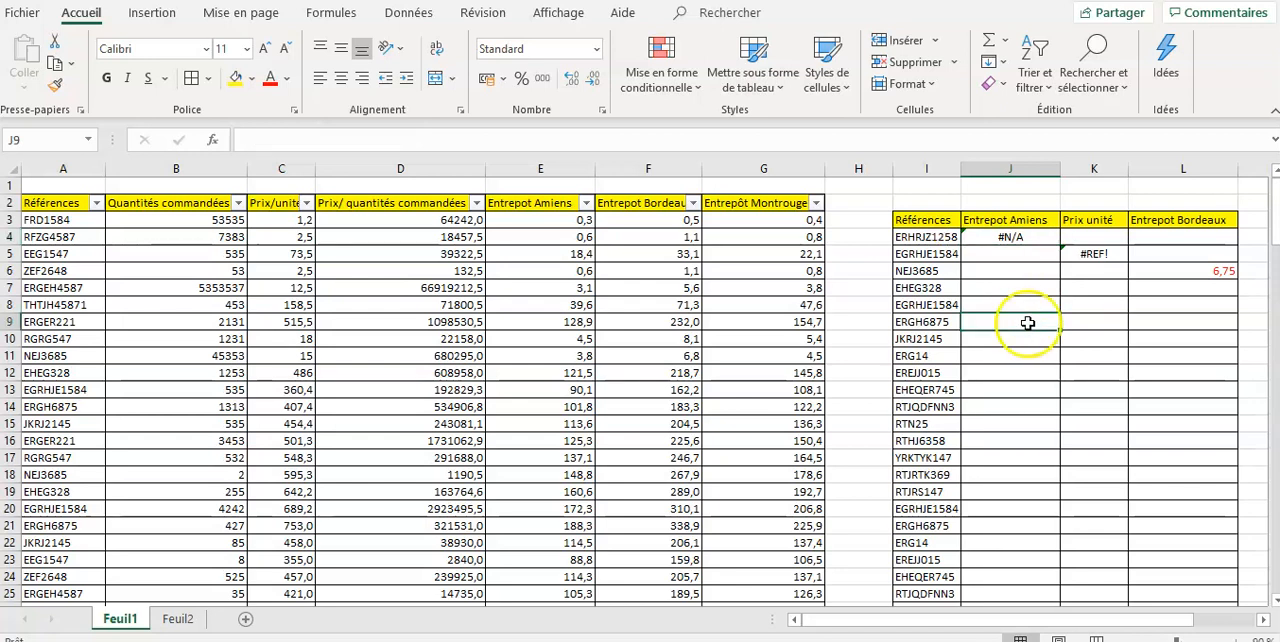
- Search the main table's Références filter for the I4 reference ERHRJZ1258, then close the filter without applying it
click(928, 237)
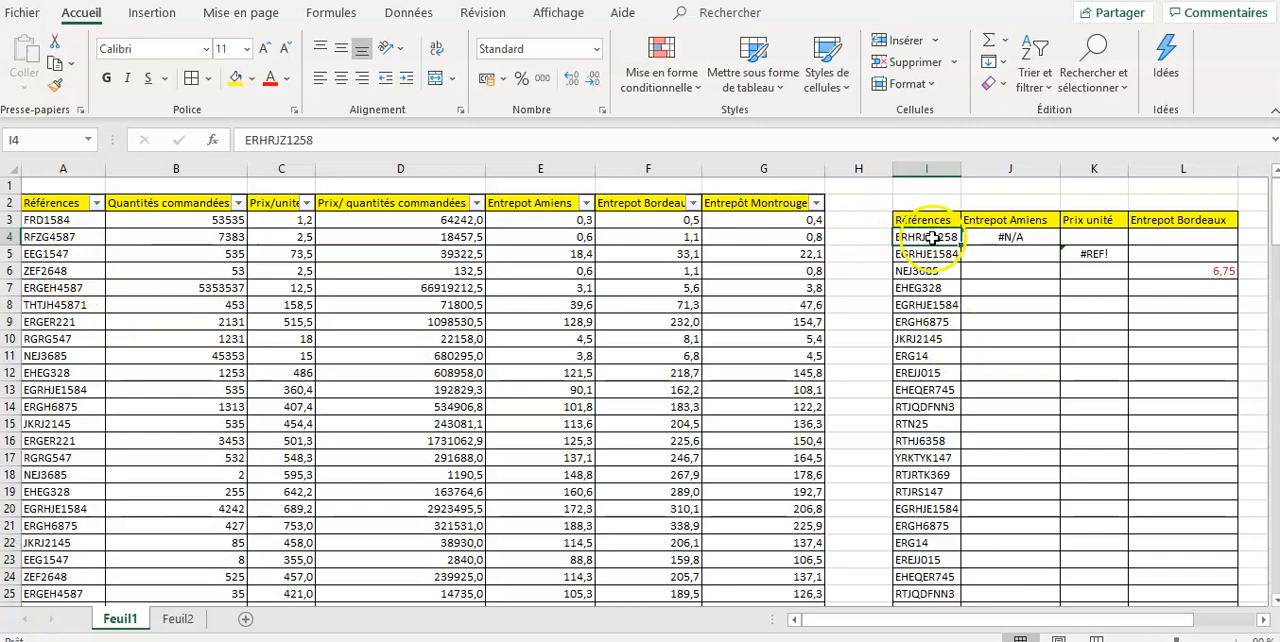
drag(320, 140, 240, 140)
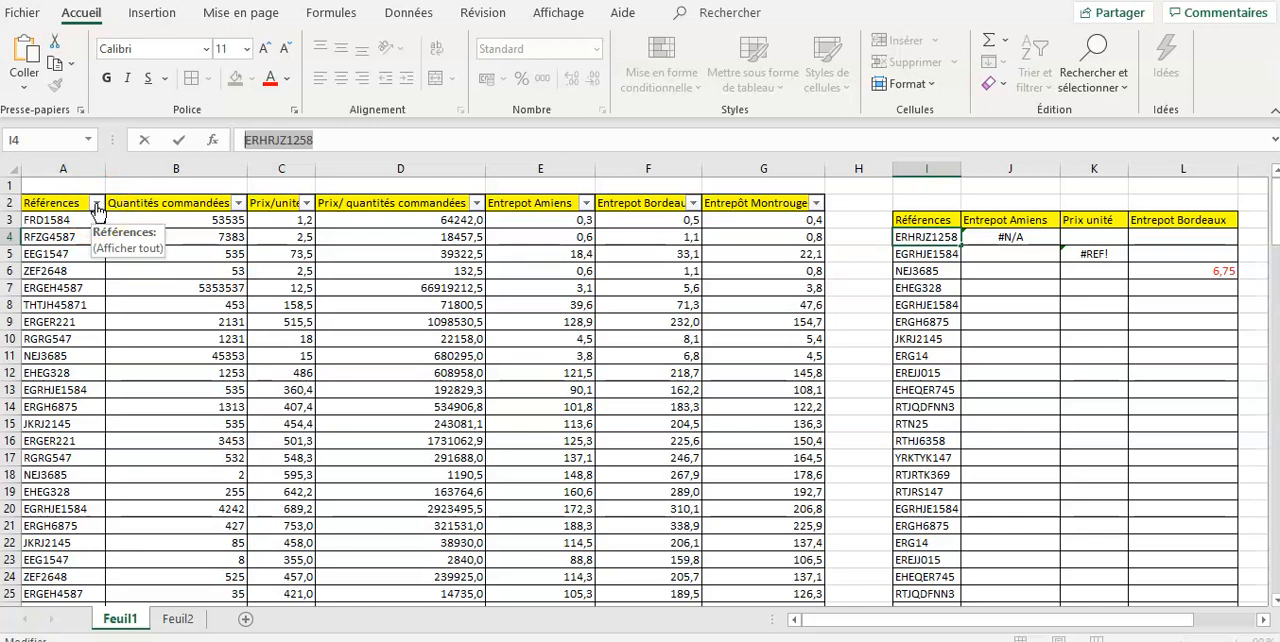
click(96, 204)
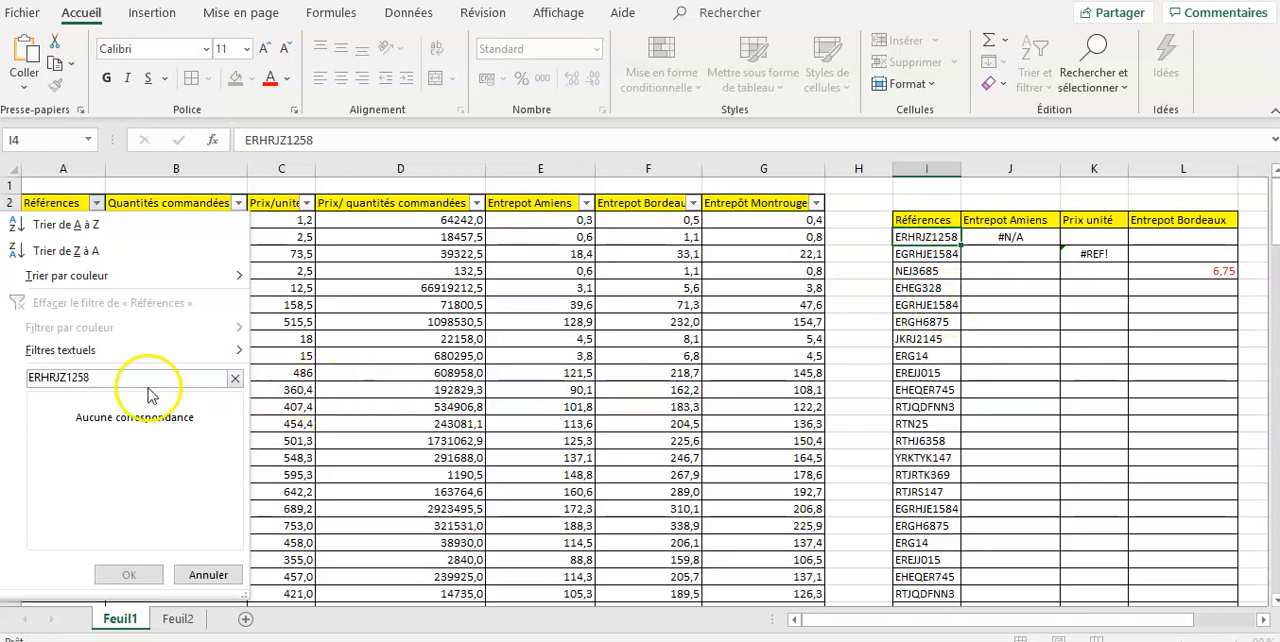
double_click(113, 380)
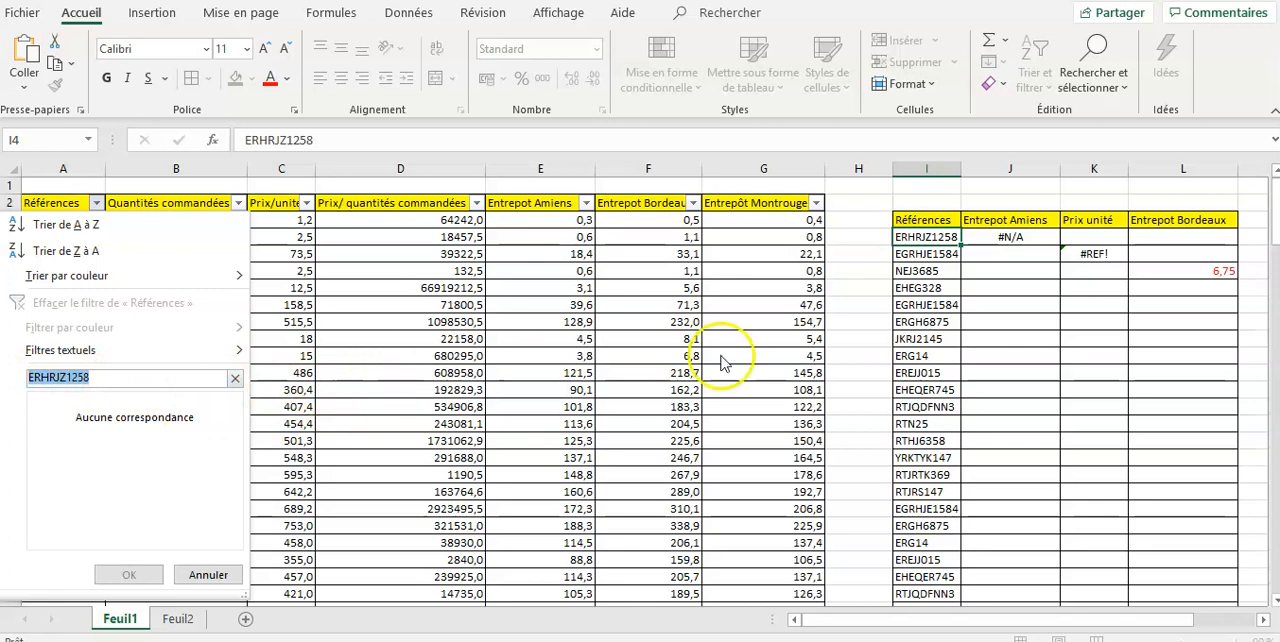
key(BackSpace)
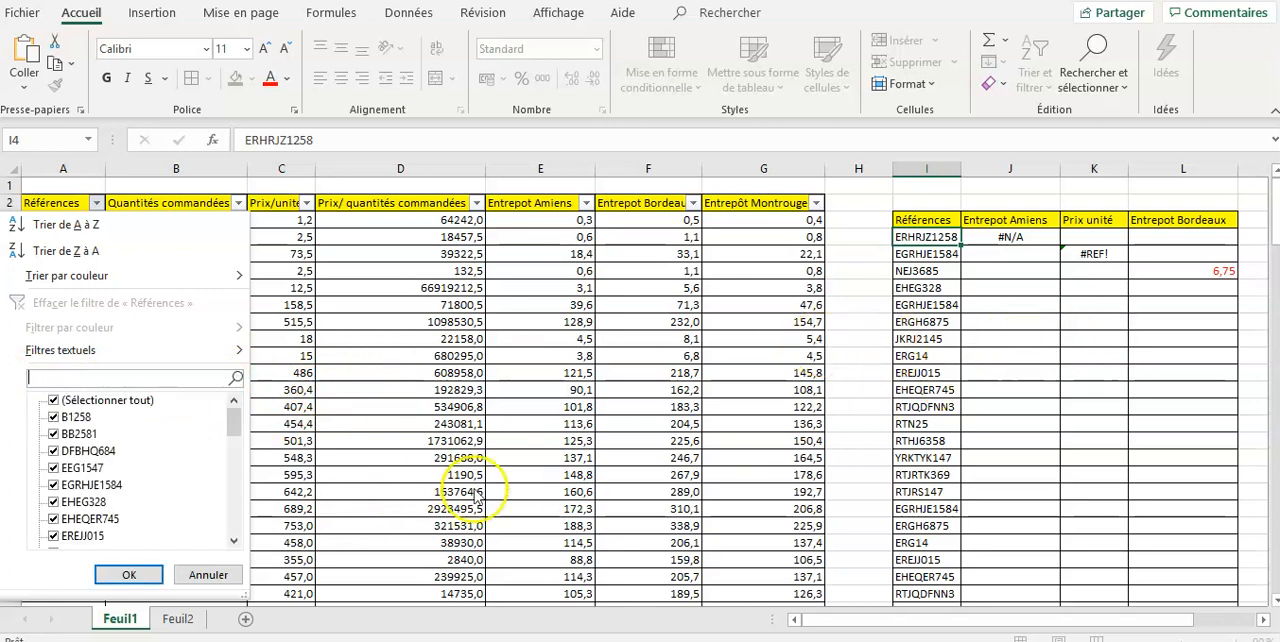
click(205, 578)
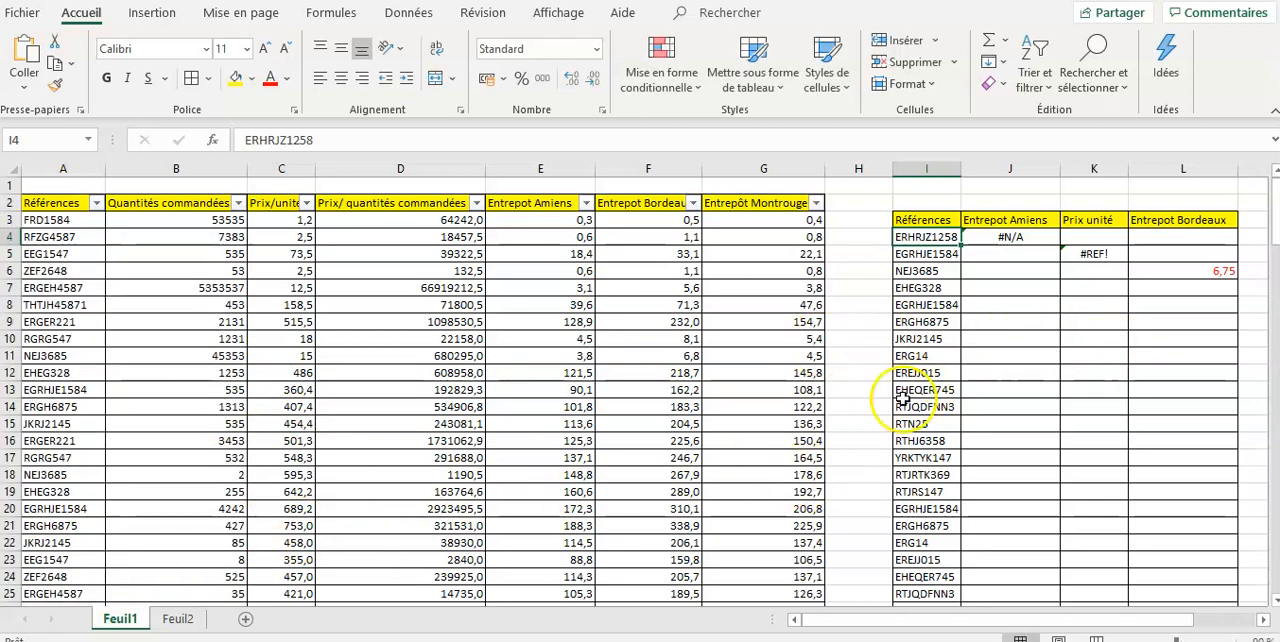
- Copy the lookup formula from J4 down the Entrepot Amiens column of the Feuil1 summary table
click(973, 289)
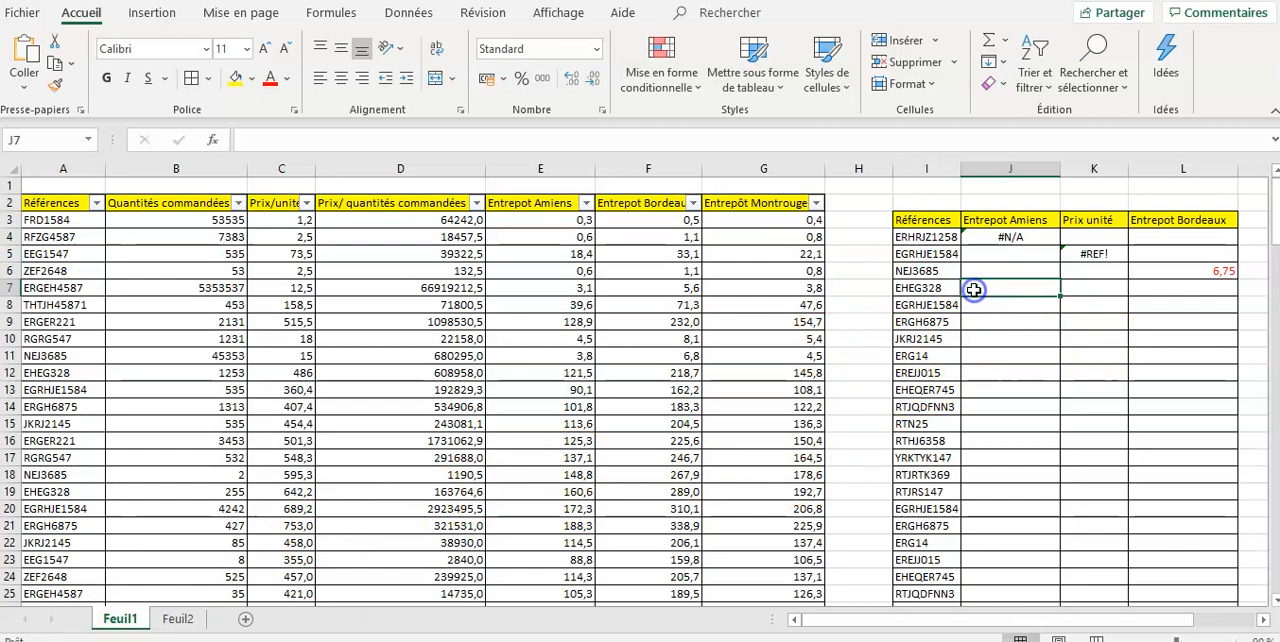
click(942, 238)
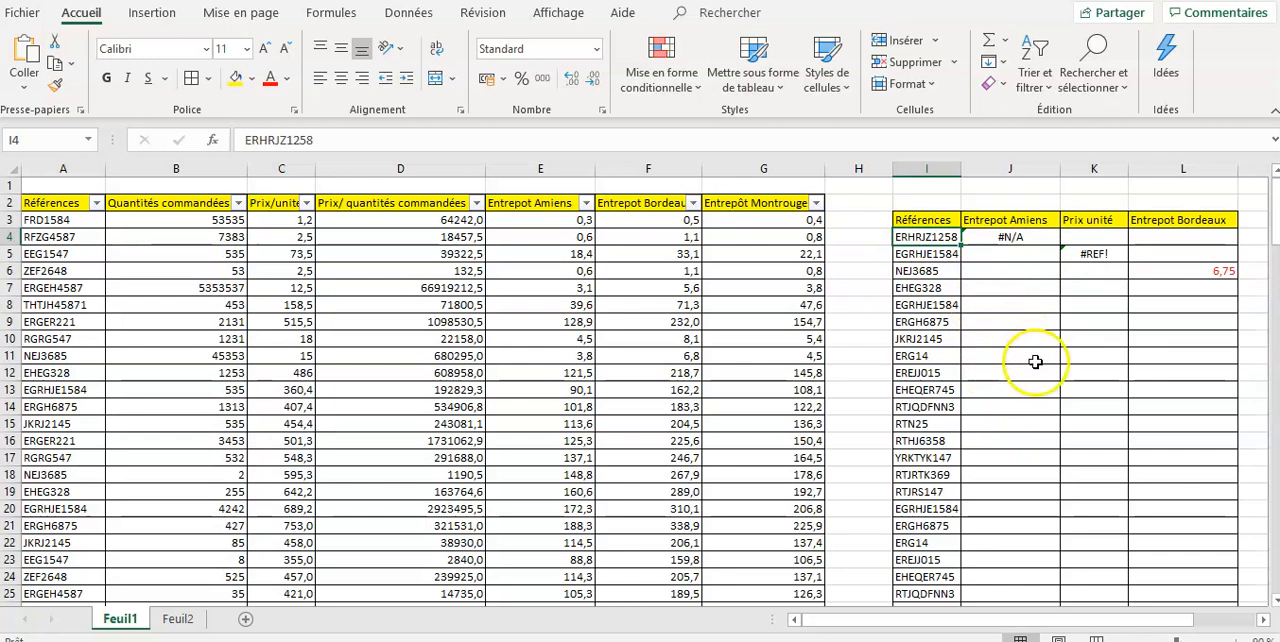
click(1042, 237)
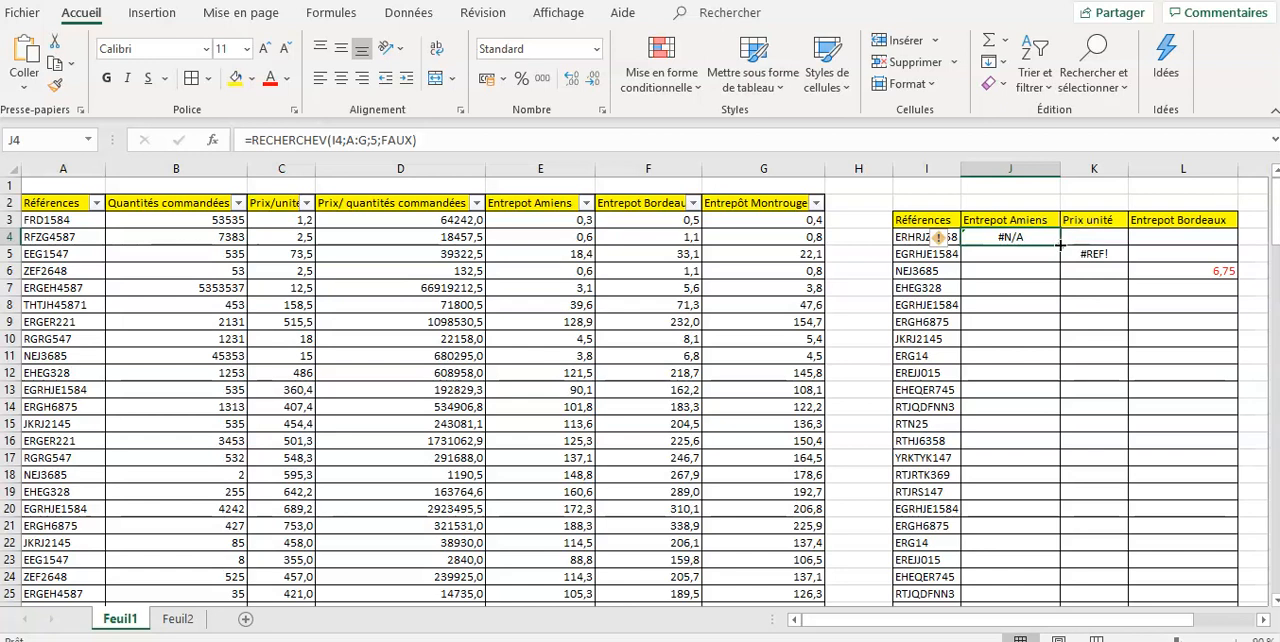
double_click(1059, 245)
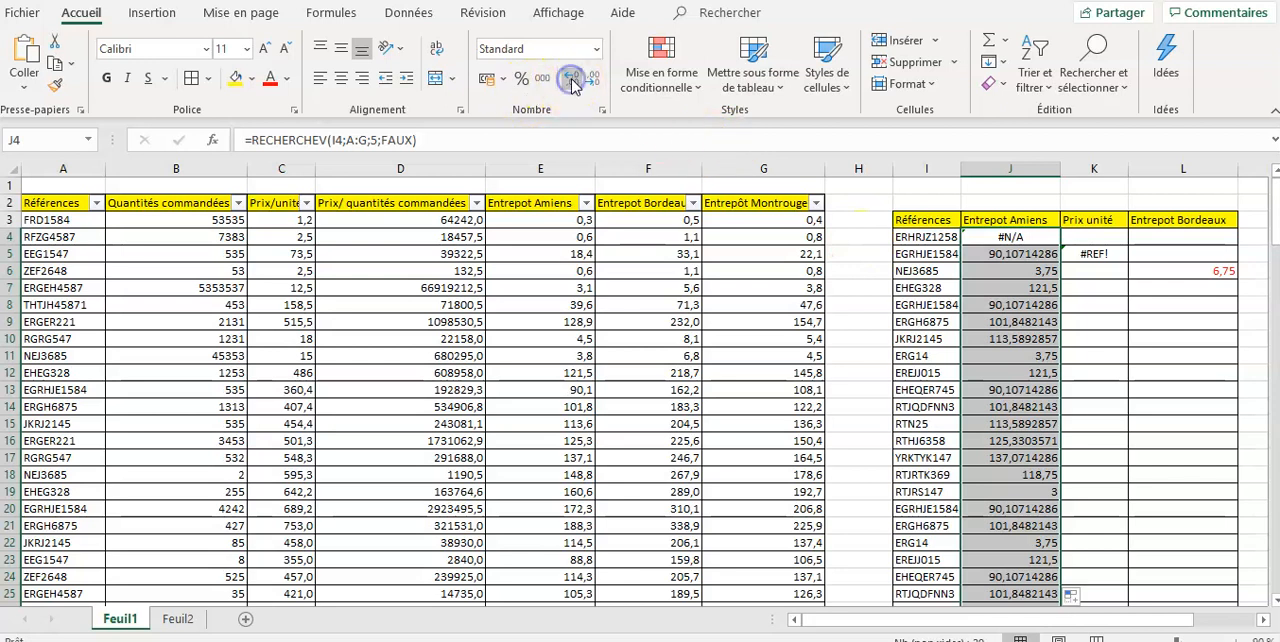
- Inspect the Entrepot Amiens lookup formulas in cells J4, J5 and J6
click(1020, 269)
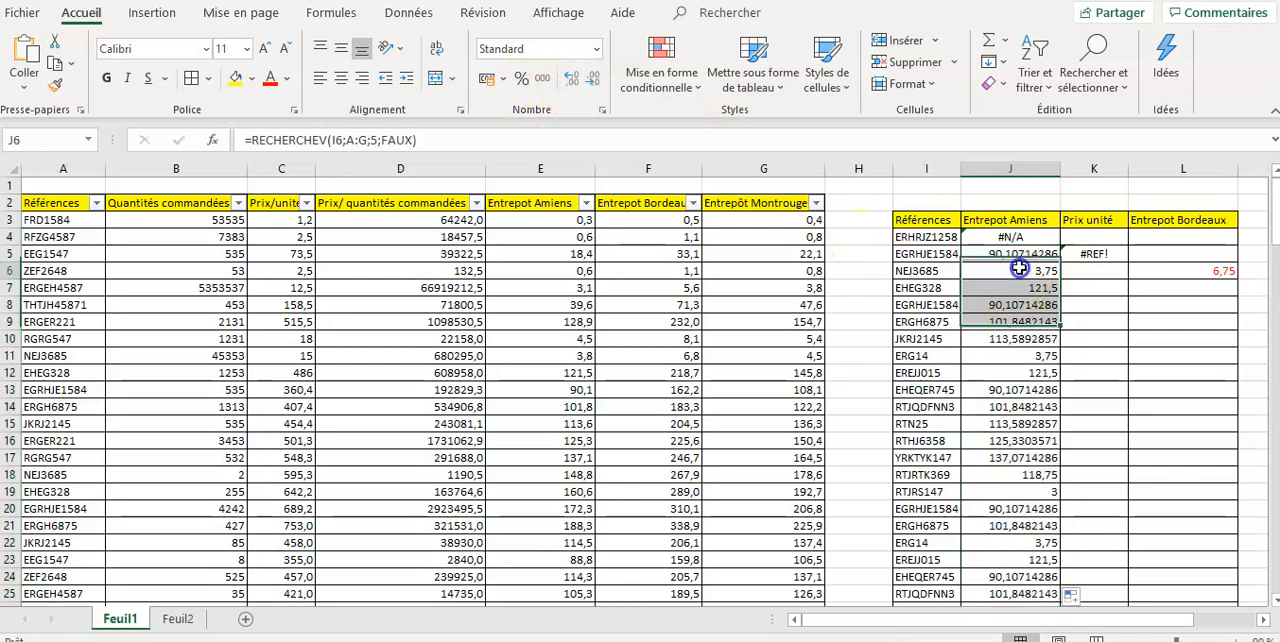
click(1031, 256)
click(1039, 236)
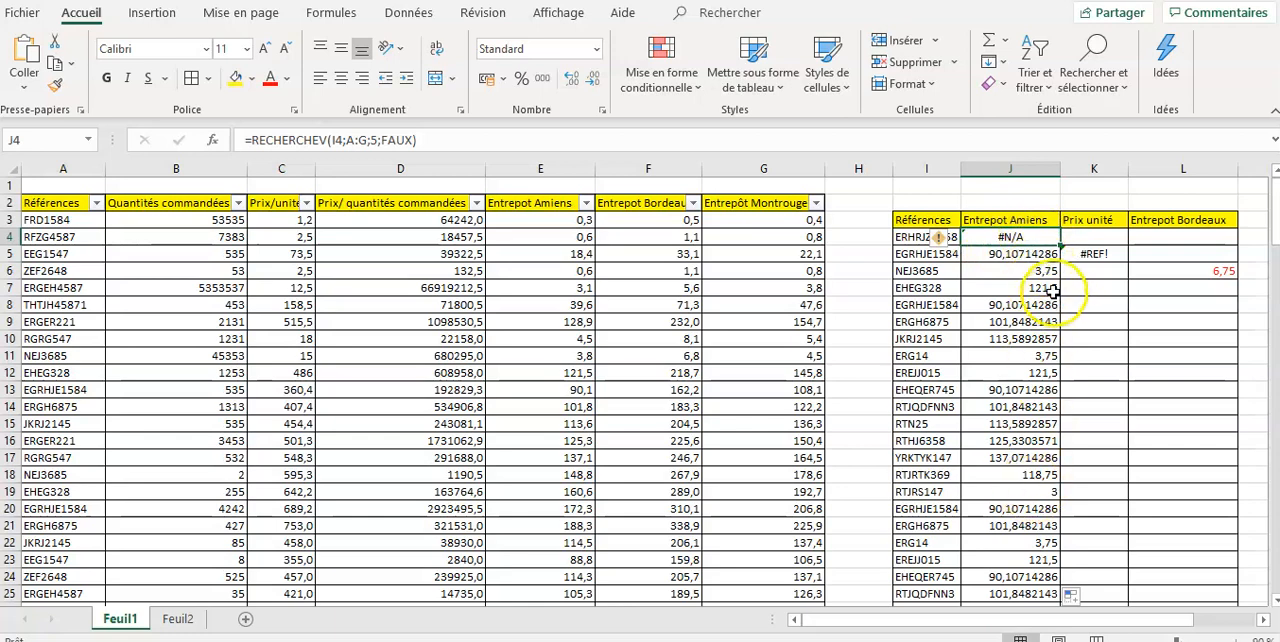
click(1041, 255)
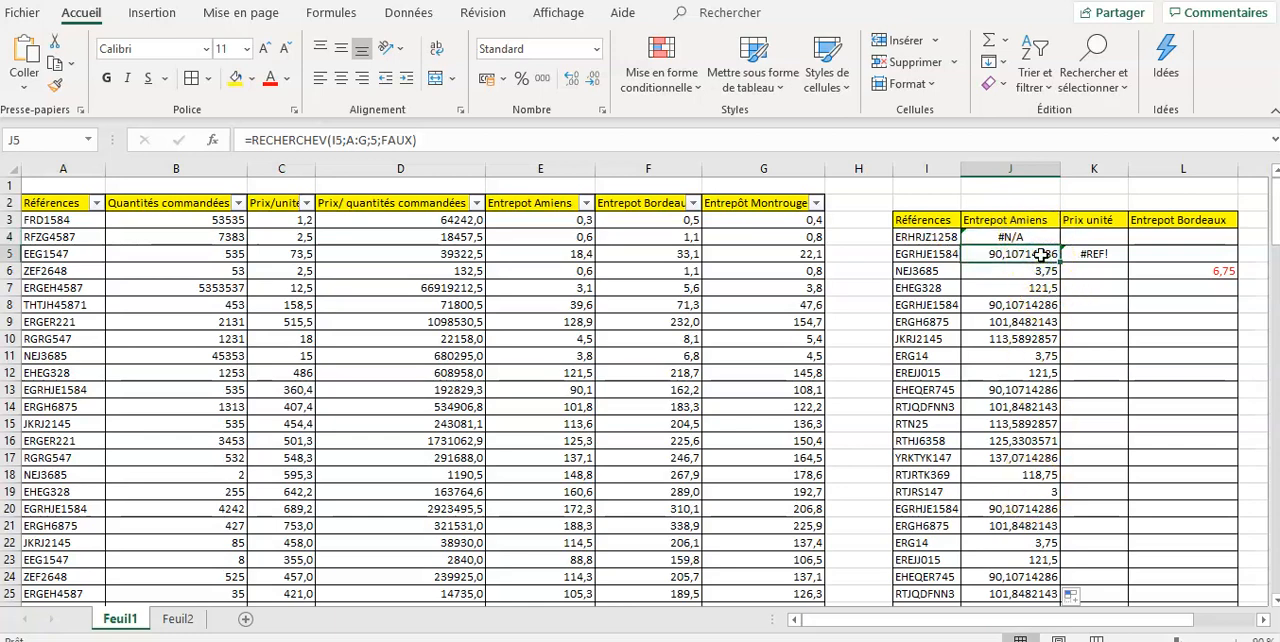
- Format the Entrepot Amiens lookup values in J5:J25 with two decimal places
key(ctrl+shift+Down)
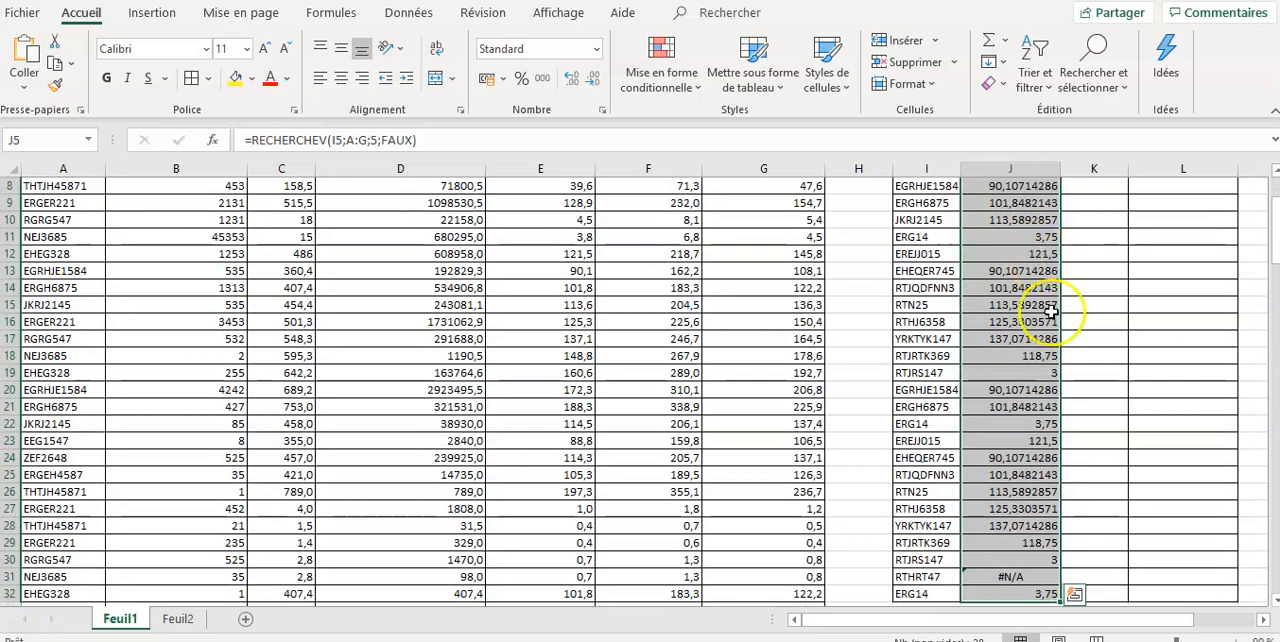
click(583, 78)
click(1075, 397)
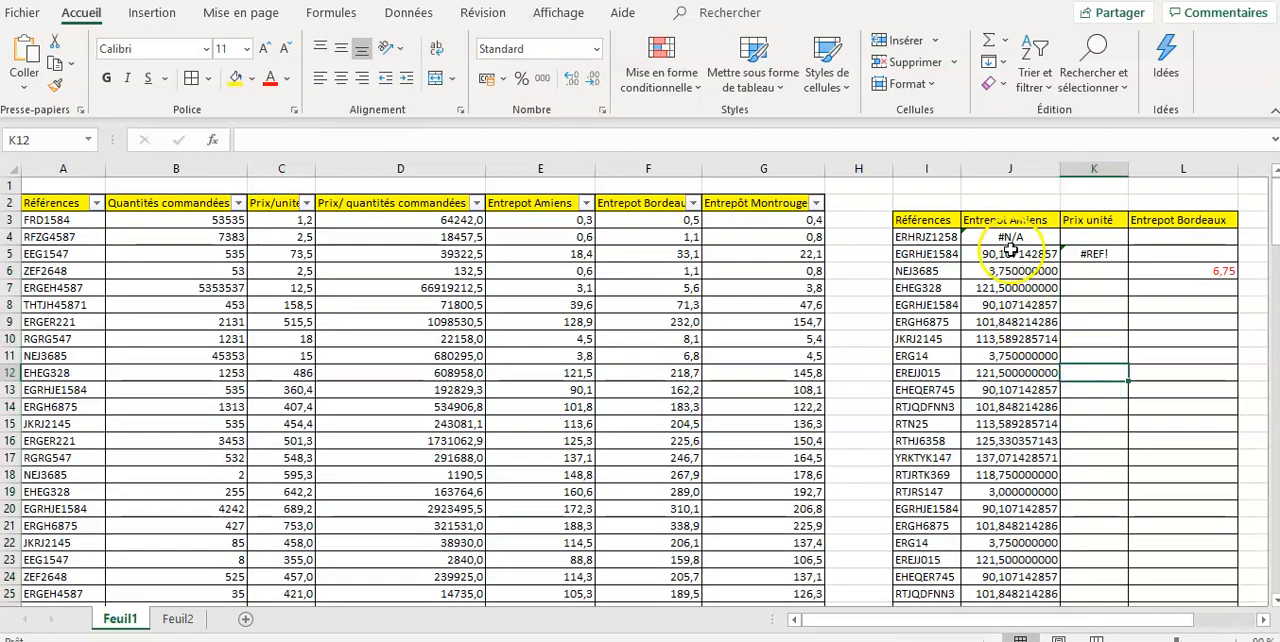
drag(1025, 252, 1023, 600)
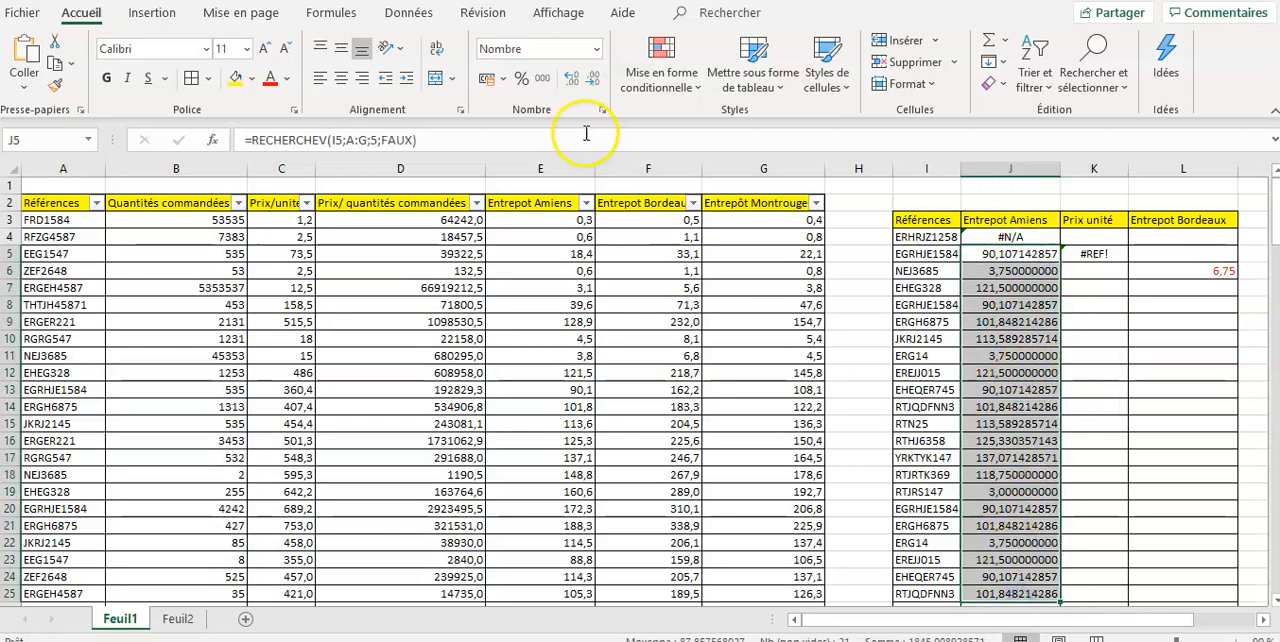
click(570, 78)
click(593, 79)
click(593, 79)
click(593, 79)
click(593, 79)
click(593, 79)
click(593, 79)
click(593, 79)
click(593, 79)
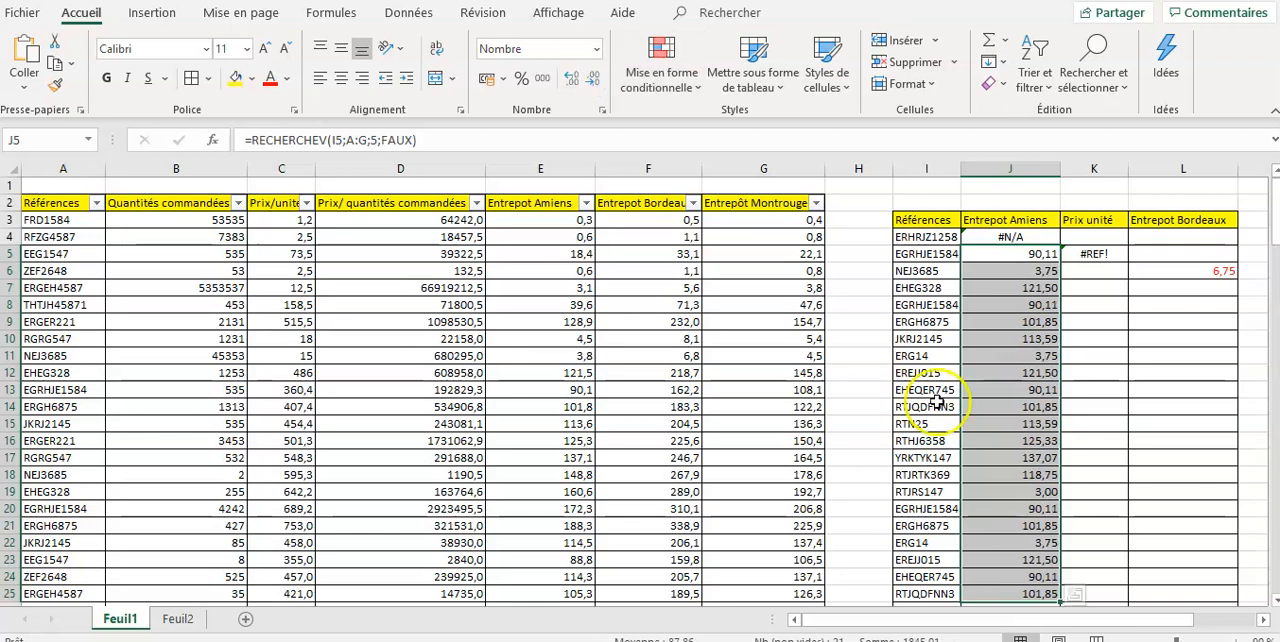
- Reduce the Entrepot Amiens values in J26:J30 to two decimal places
click(975, 440)
scroll(1085, 439, down, 2)
scroll(1085, 439, down, 2)
drag(1040, 407, 1040, 475)
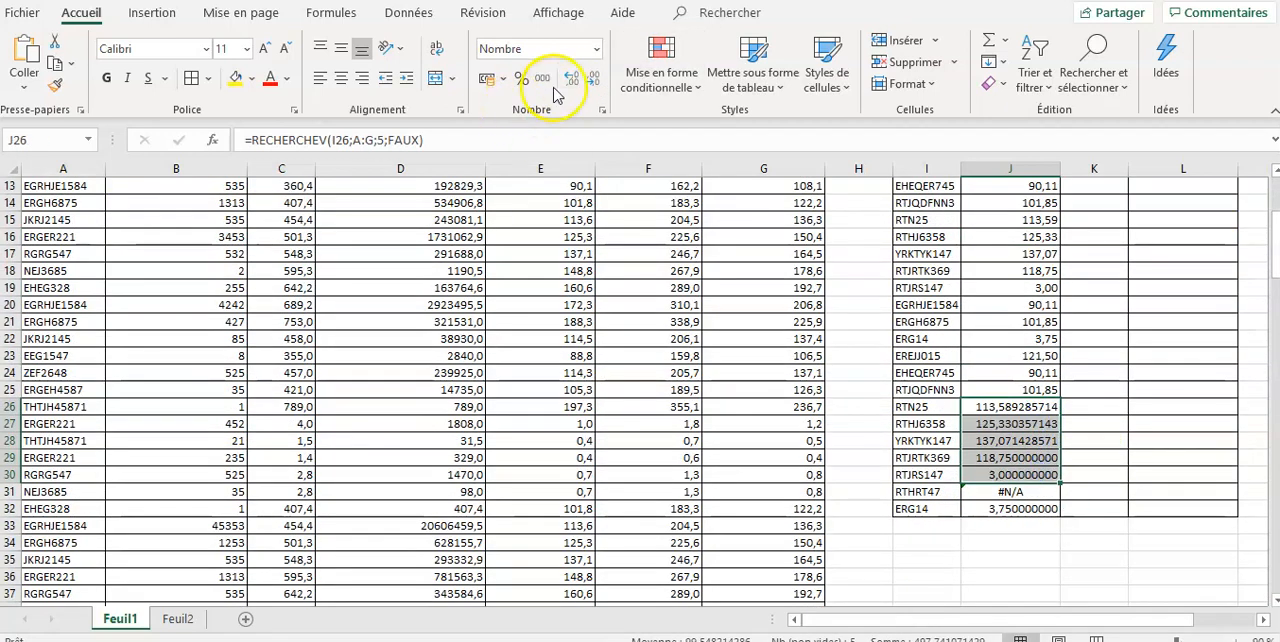
click(594, 80)
click(594, 80)
click(594, 80)
click(594, 80)
click(594, 80)
click(594, 80)
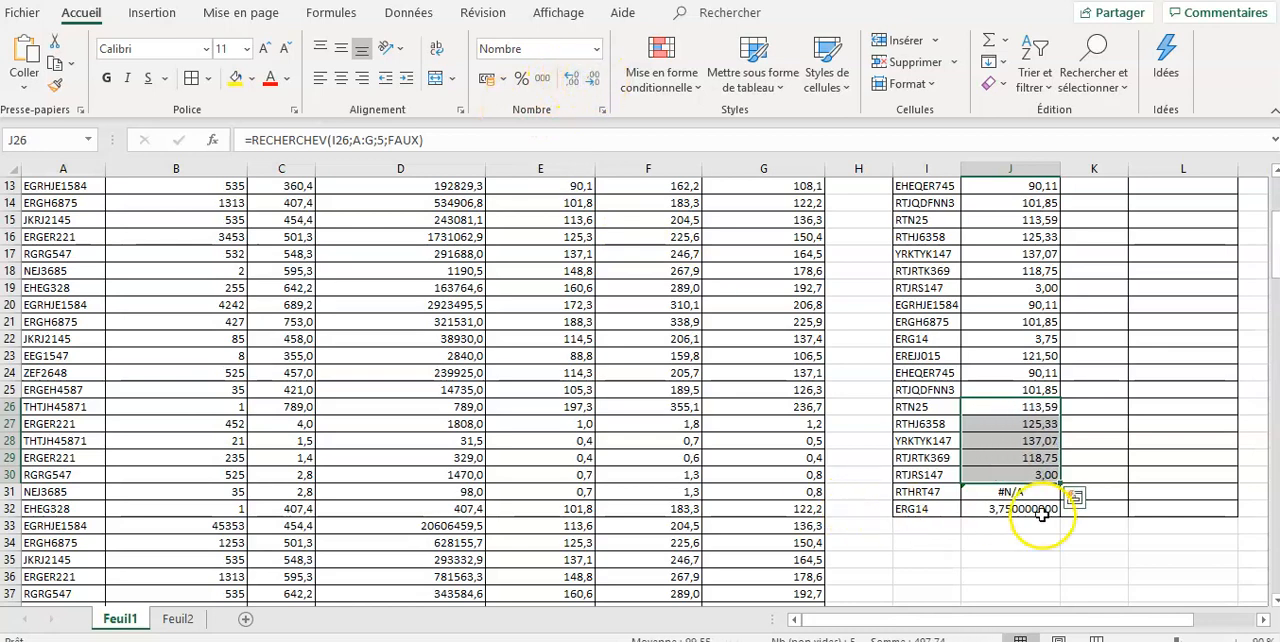
click(1074, 356)
scroll(1078, 368, up, 4)
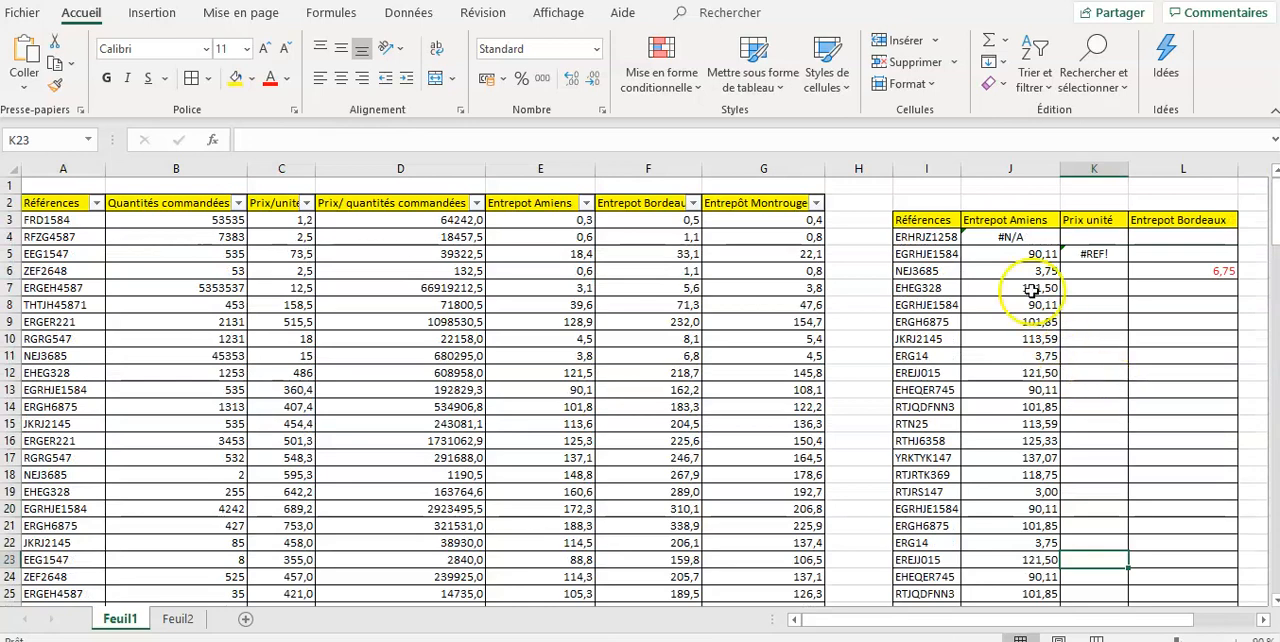
- Review the Entrepot Amiens lookup in J4 and the reference it looks up in I4
click(1030, 237)
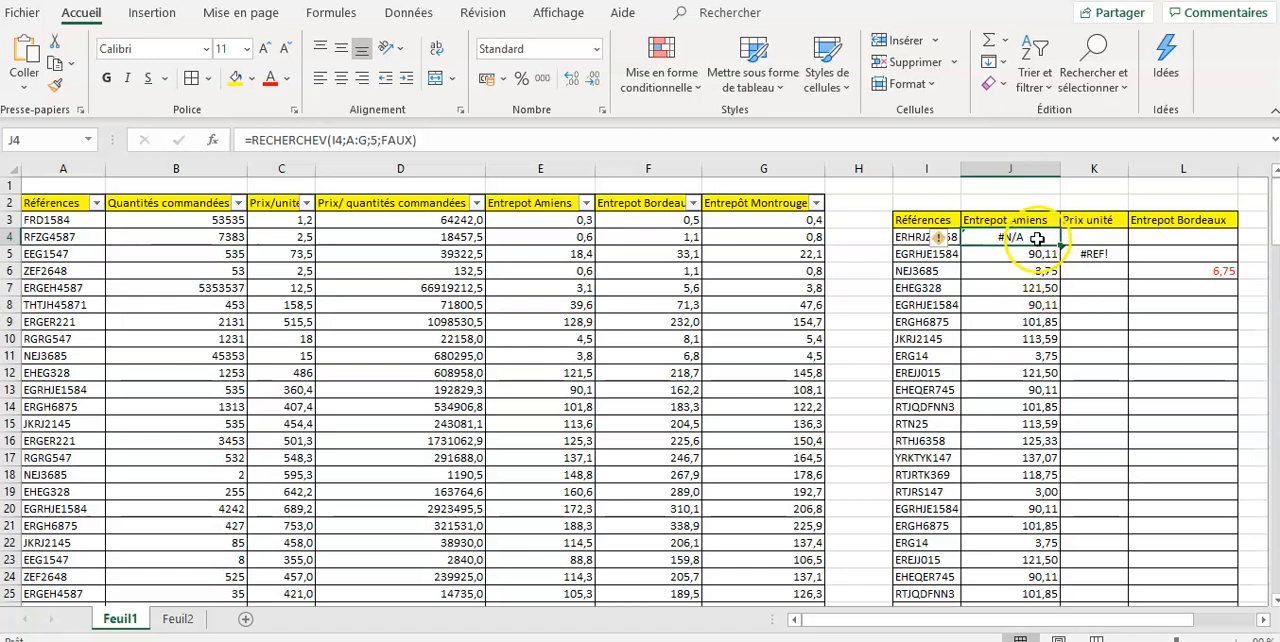
scroll(1045, 390, down, 2)
scroll(1068, 418, up, 1)
scroll(1071, 421, up, 3)
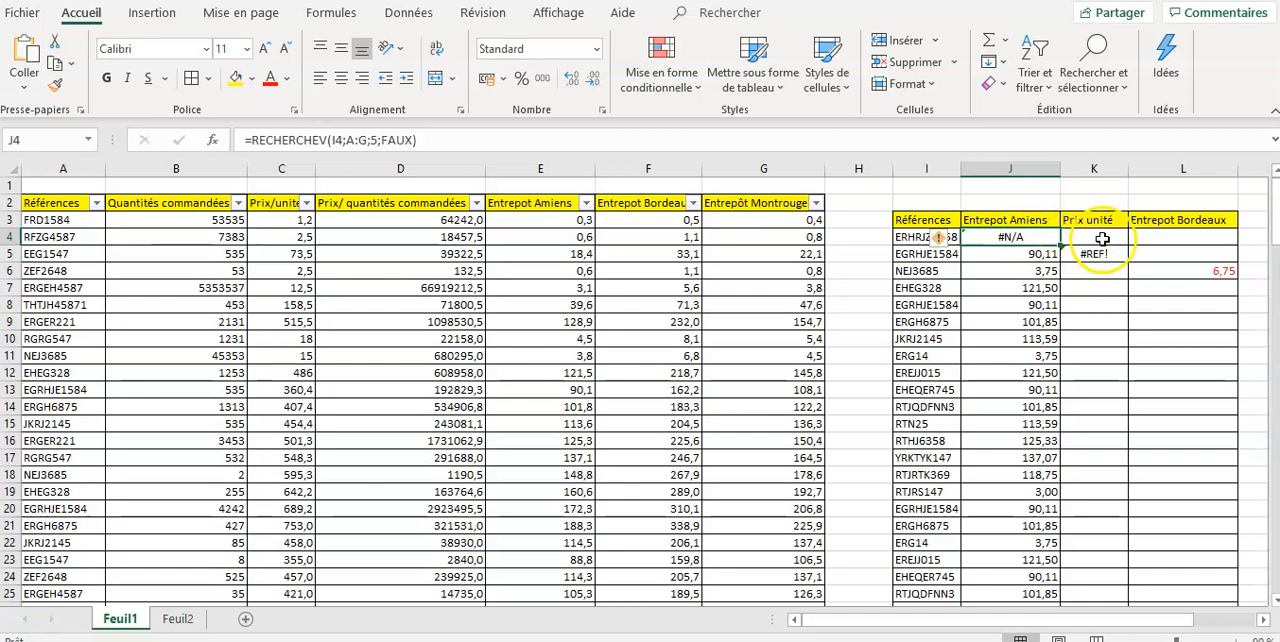
click(910, 238)
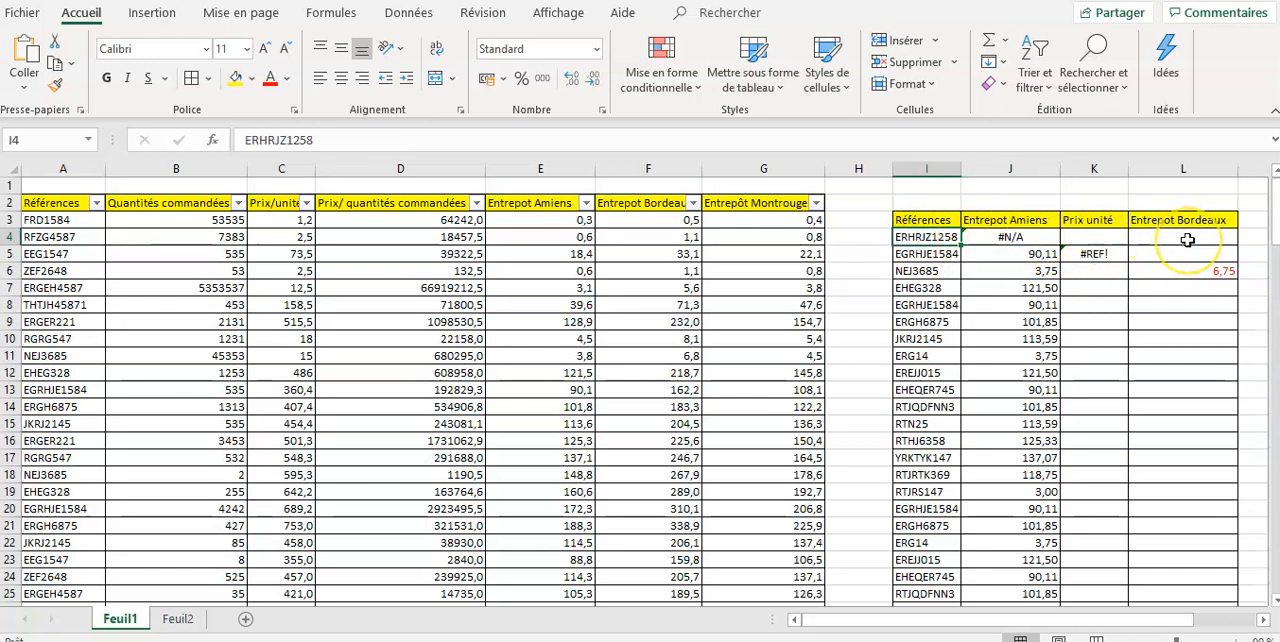
- Enter the Prix unité lookup =RECHERCHEV(I4;A:G;3;FAUX) in cell K4
click(1097, 236)
text(=rech)
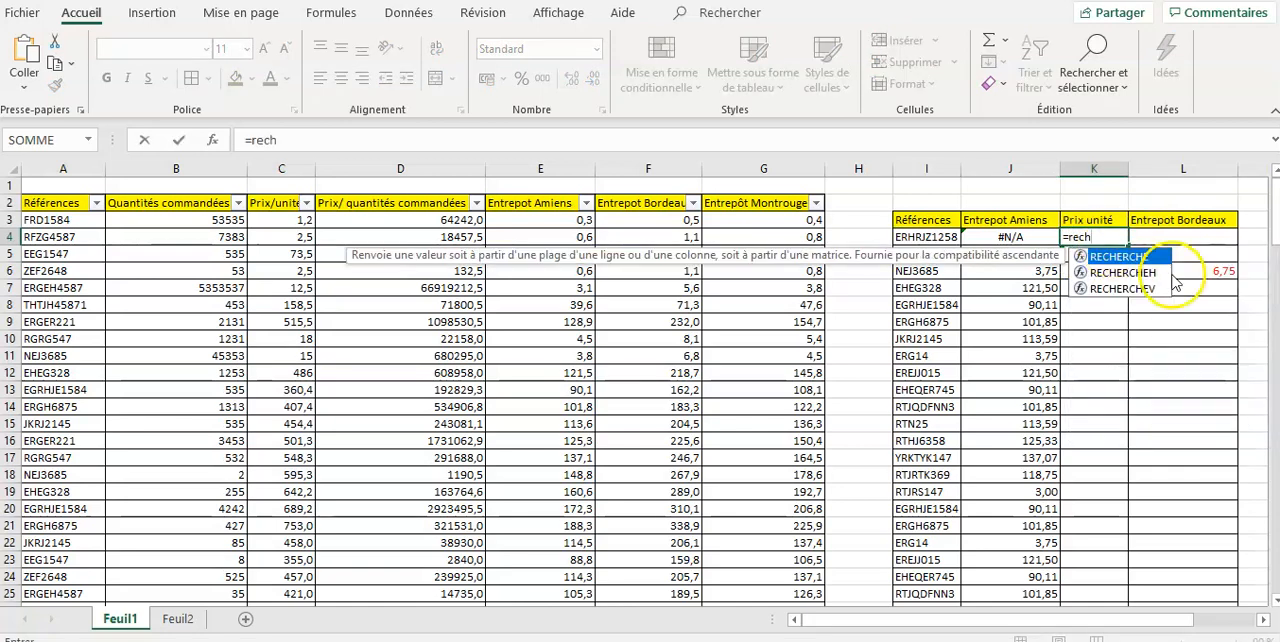
double_click(1122, 288)
click(930, 237)
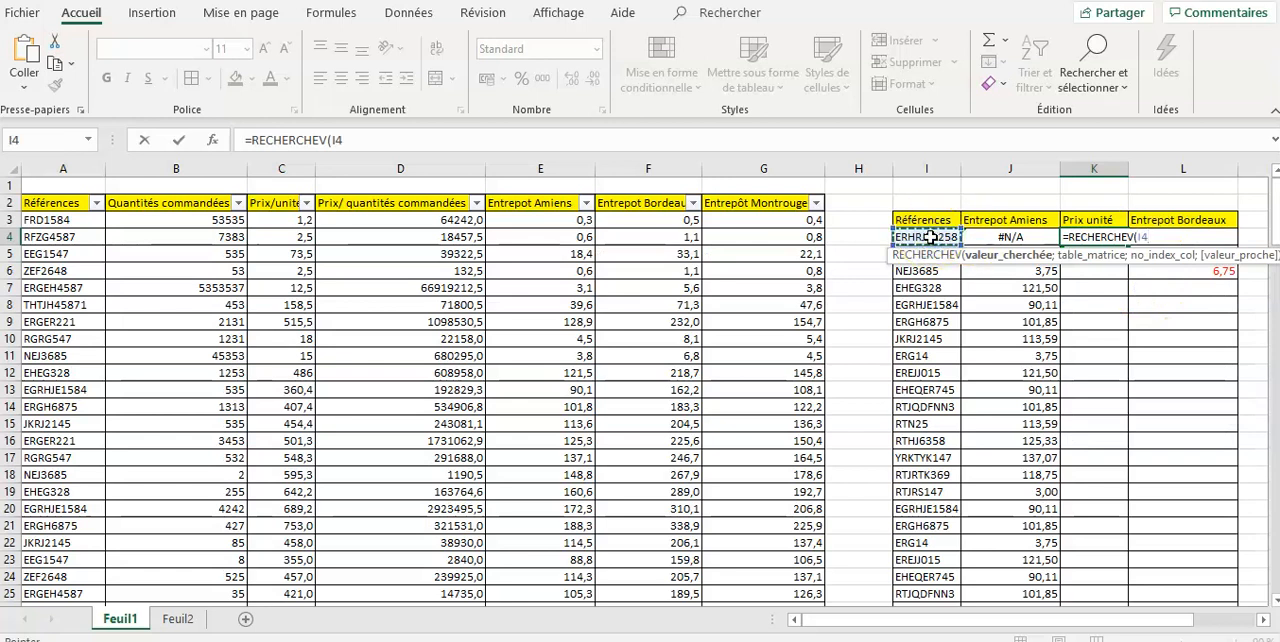
text(;)
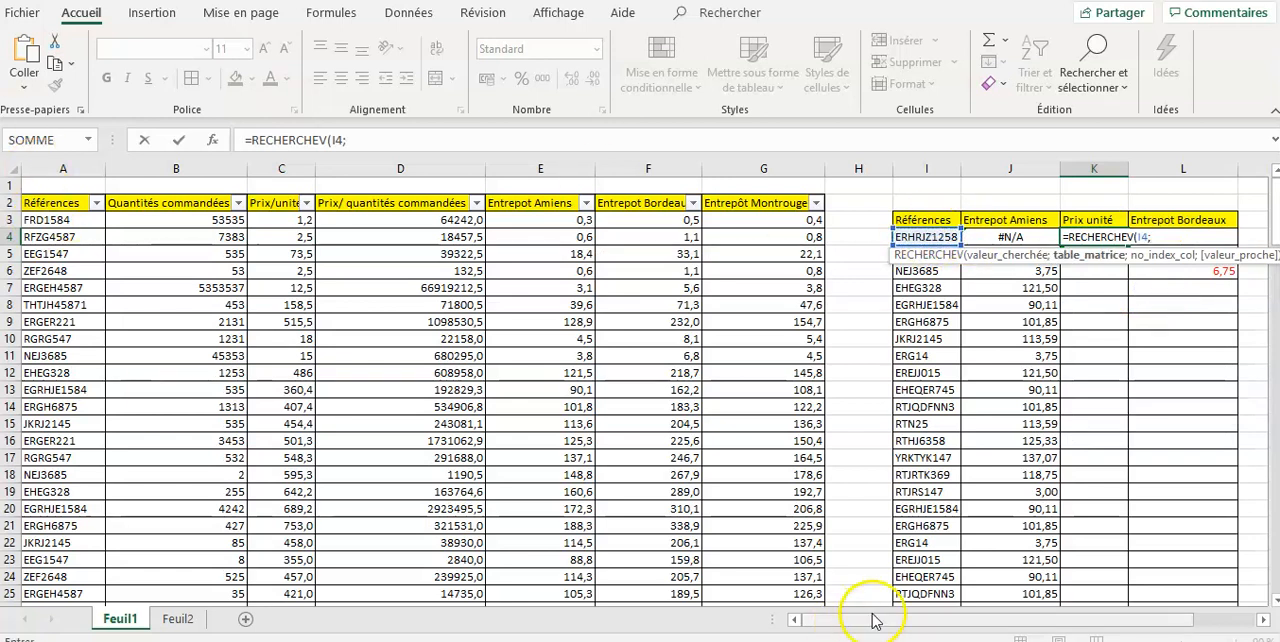
drag(60, 168, 745, 172)
text(;3)
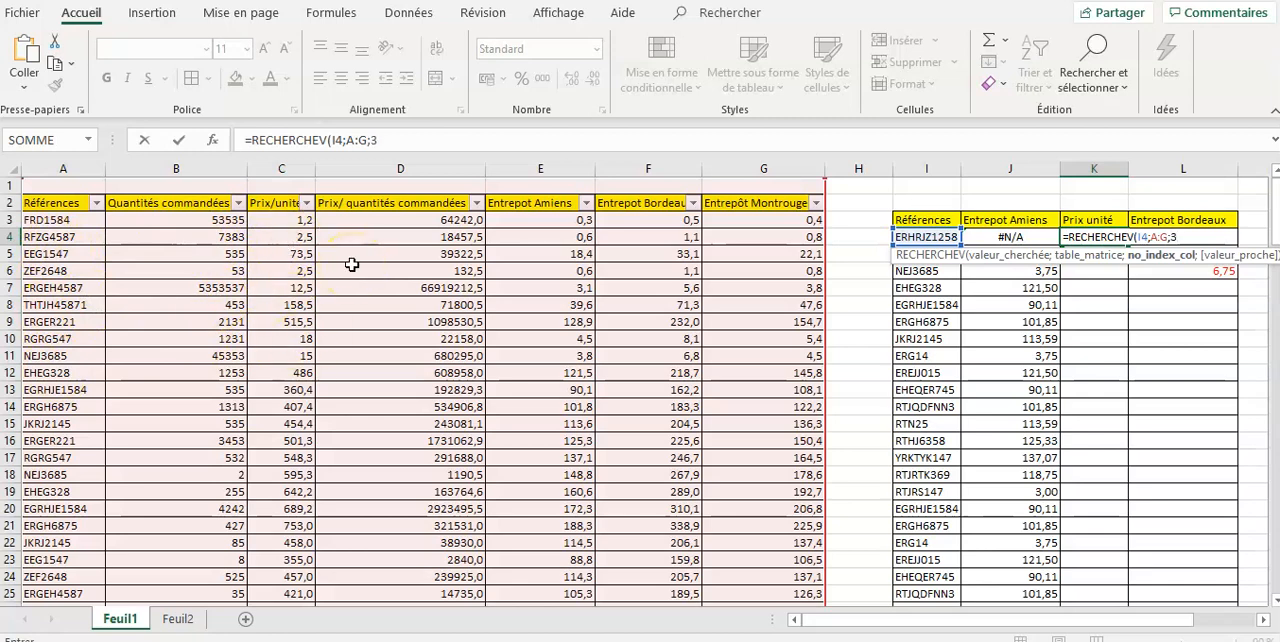
text(;)
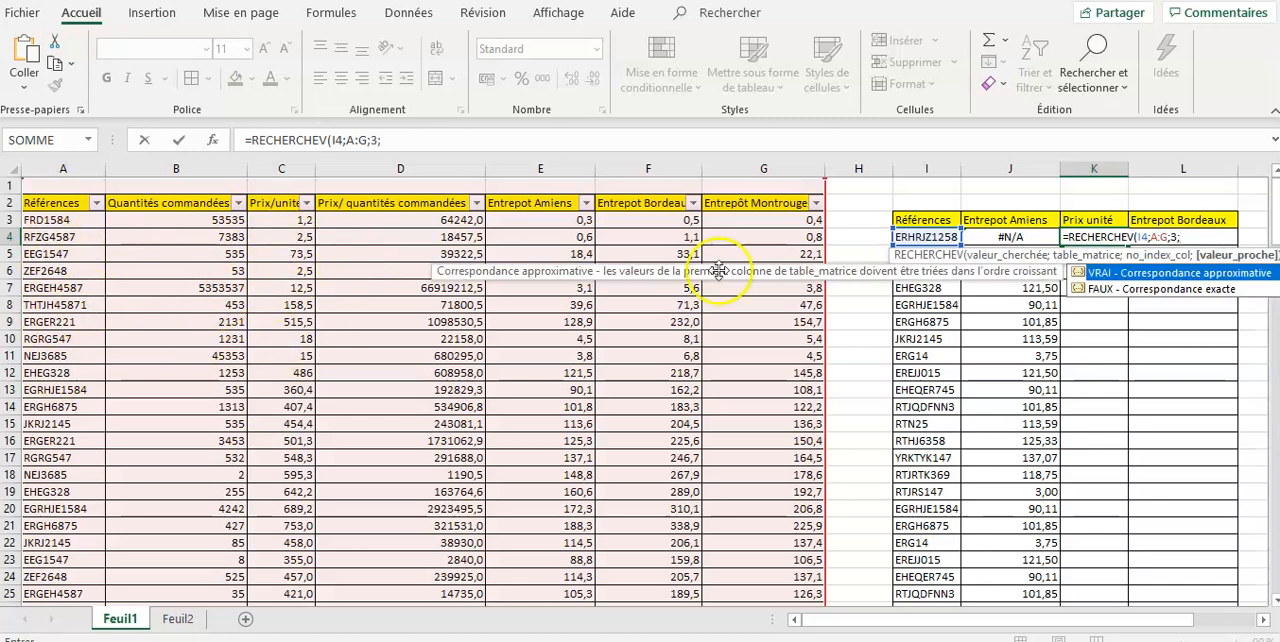
double_click(1159, 289)
key(Return)
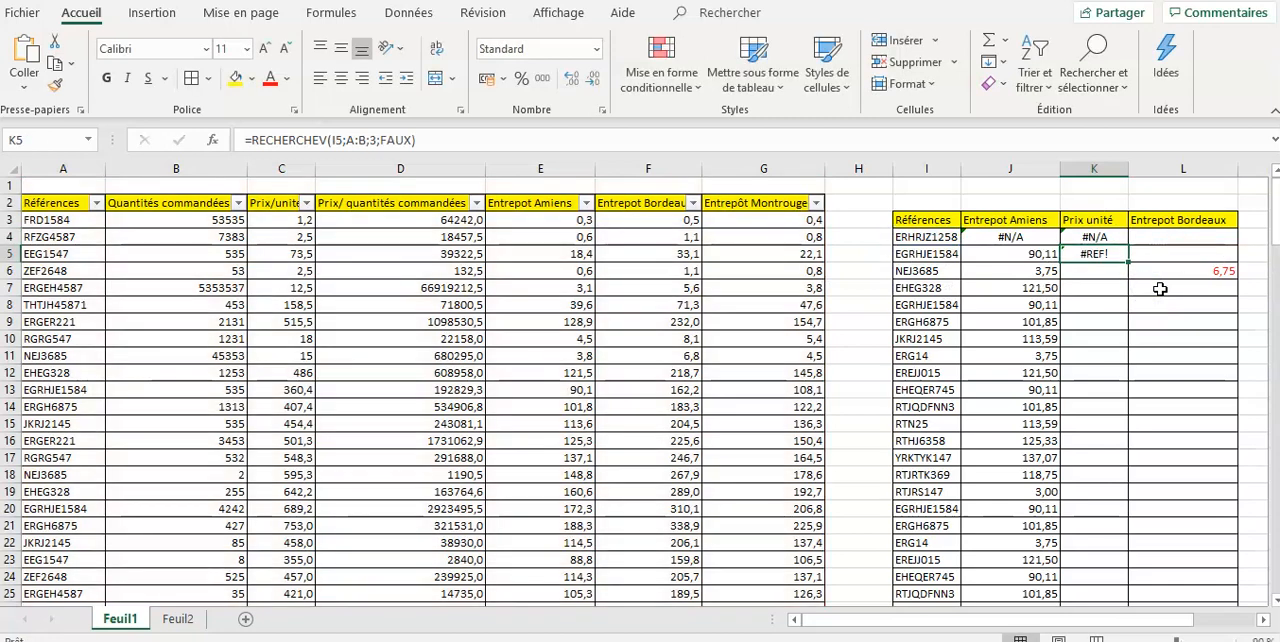
- Examine the Prix unité lookup formulas in K4 and K5 and the references they use in I4 and I5
click(1106, 237)
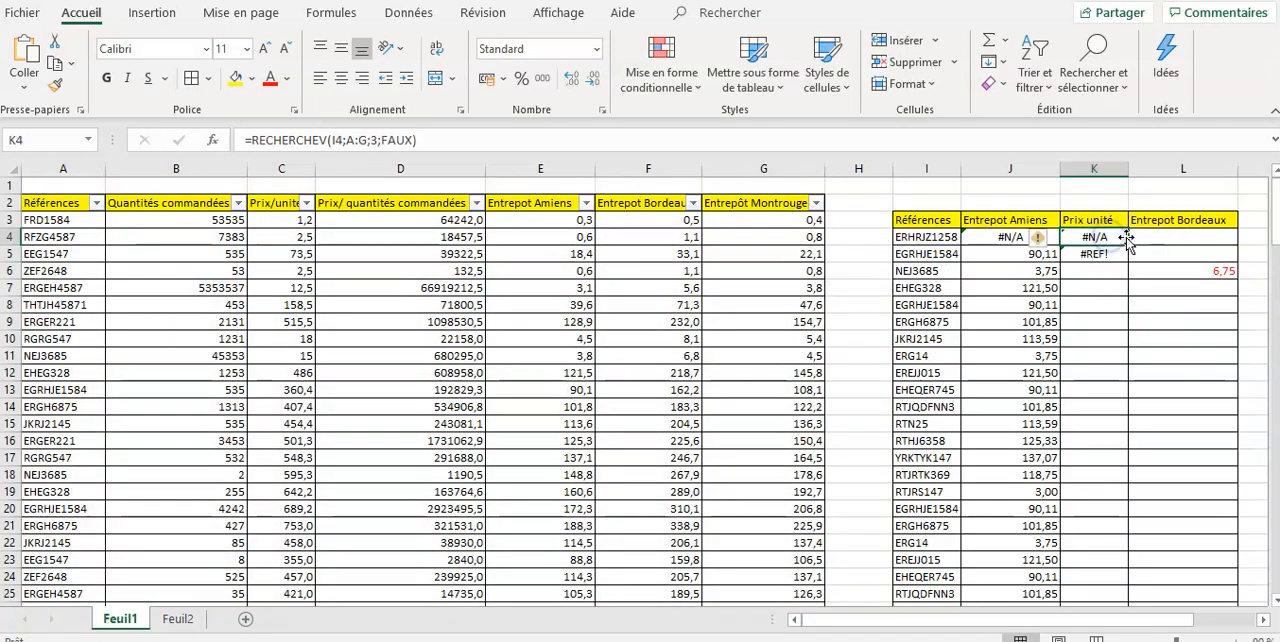
click(929, 237)
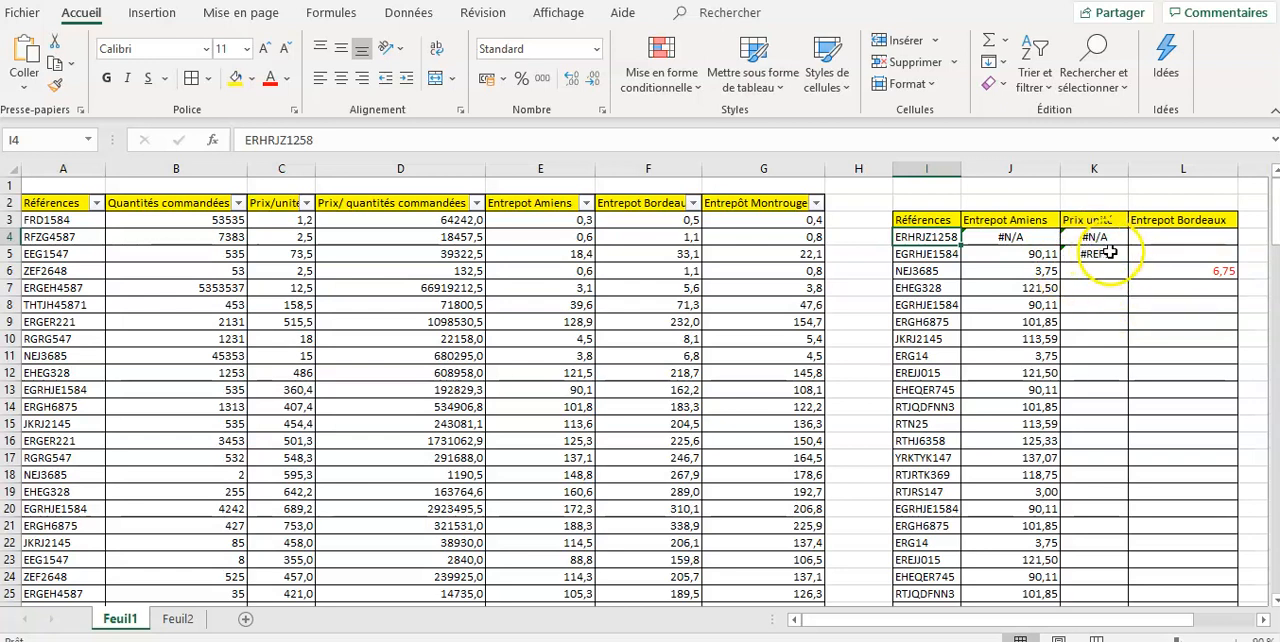
click(1109, 253)
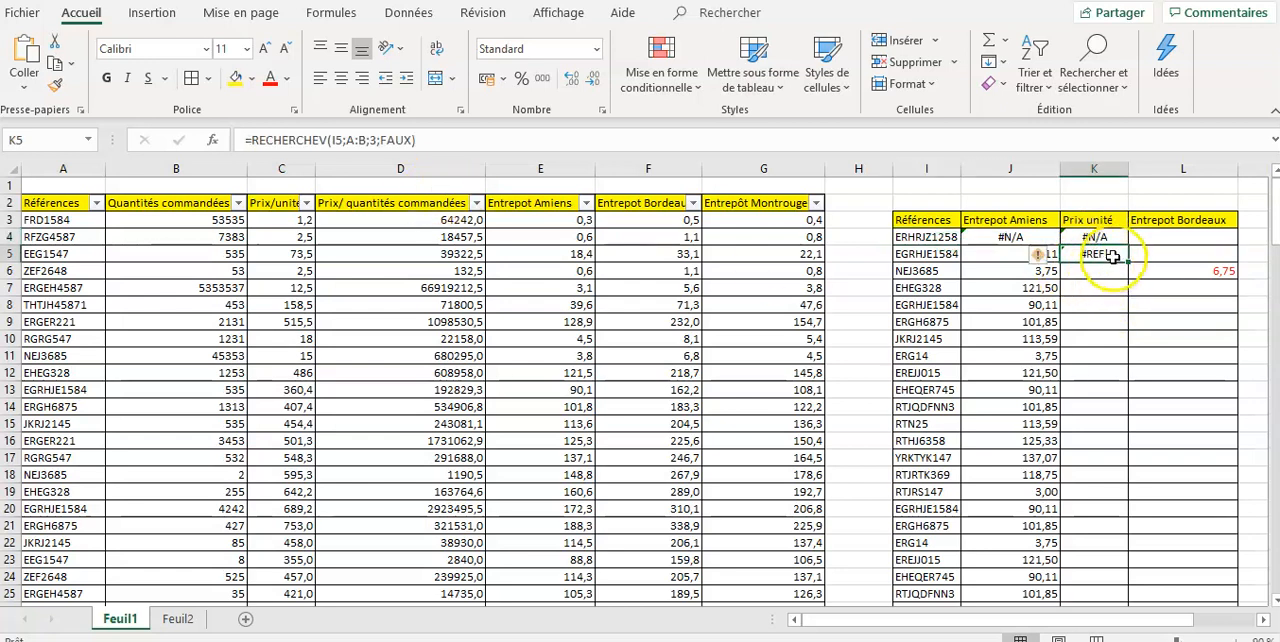
click(936, 254)
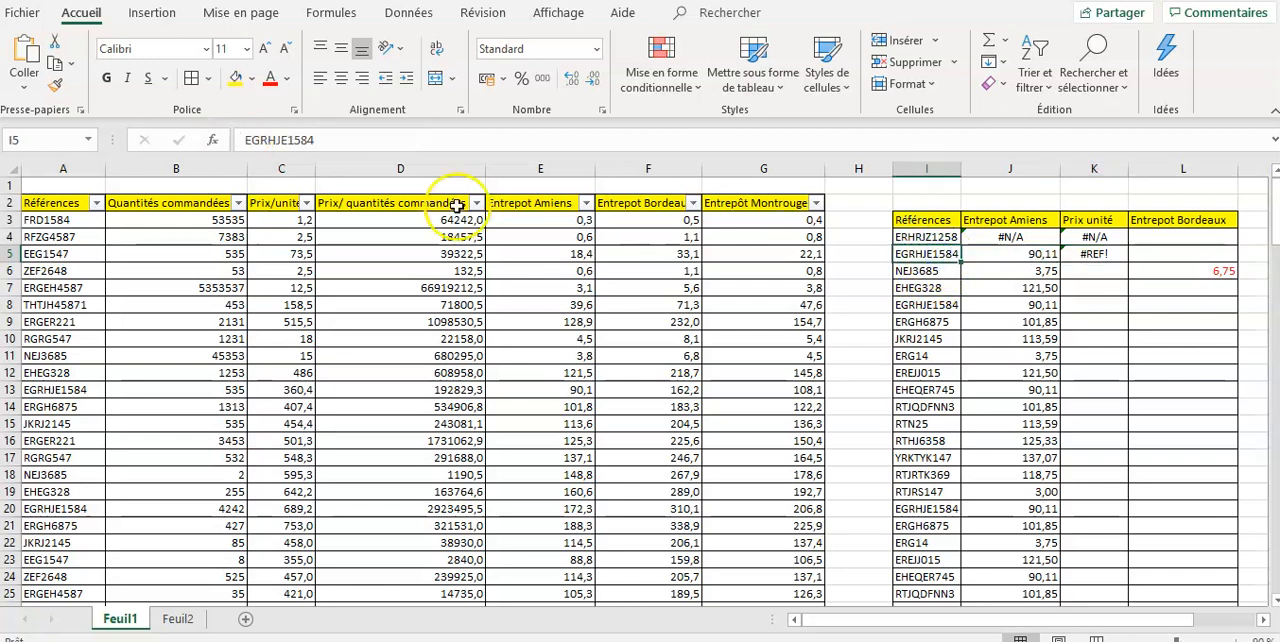
- Extend the table range of the Prix unité lookup in K5 to columns A:C
click(1093, 254)
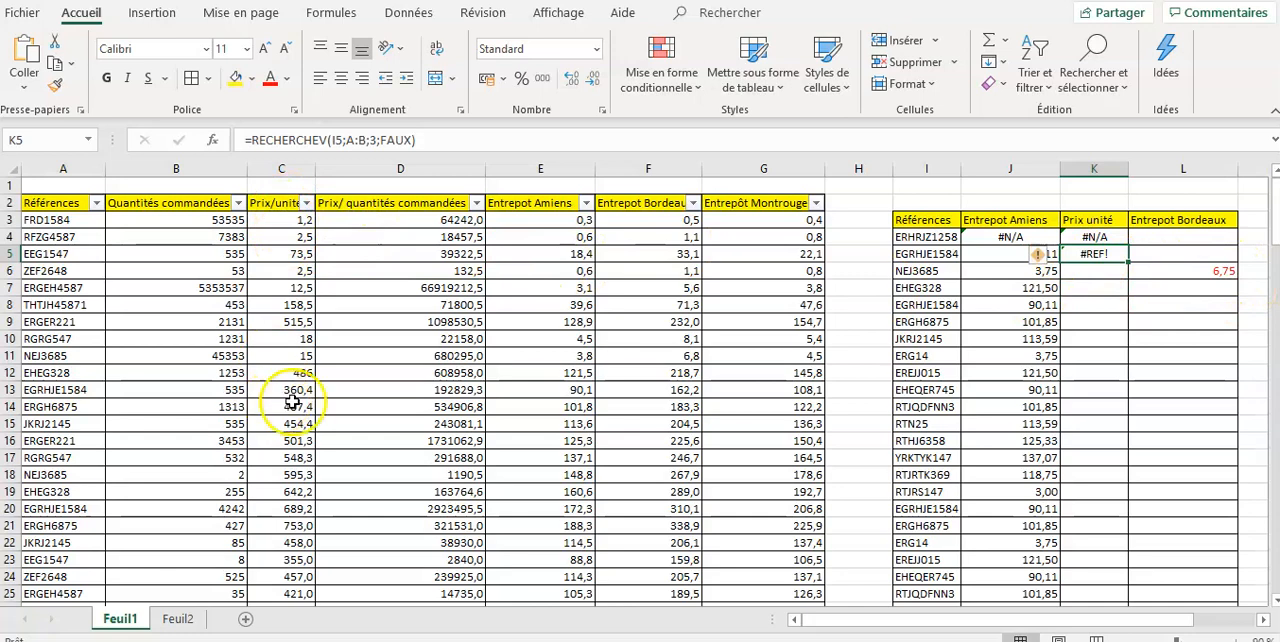
click(355, 148)
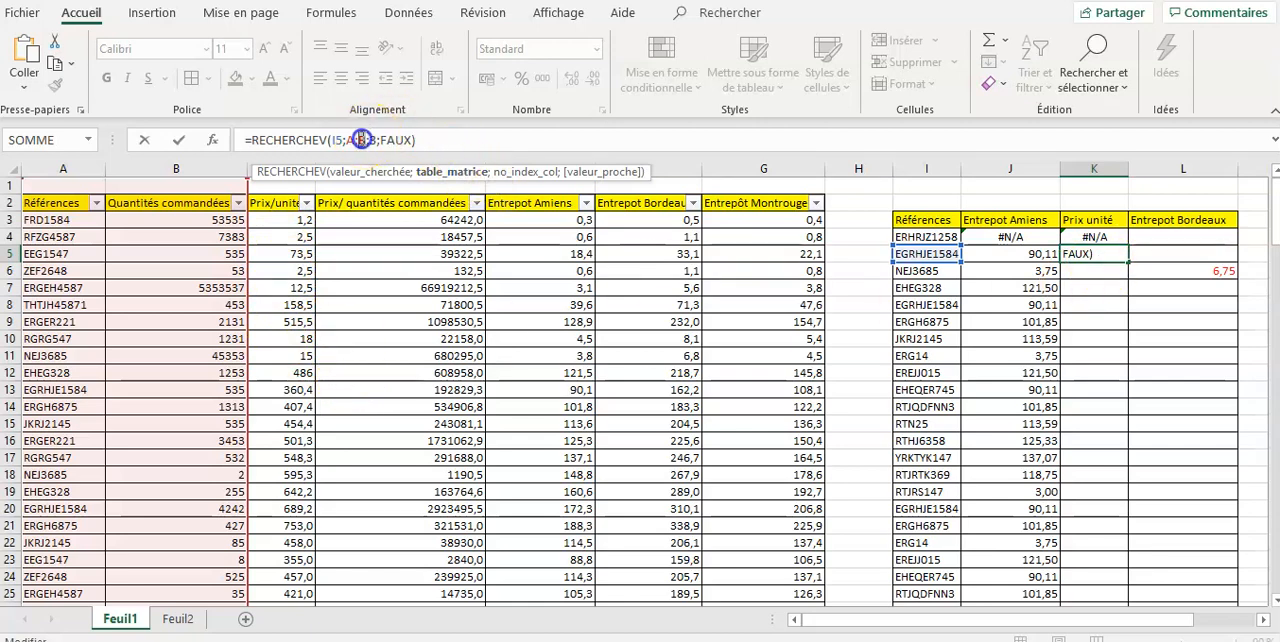
drag(70, 170, 282, 172)
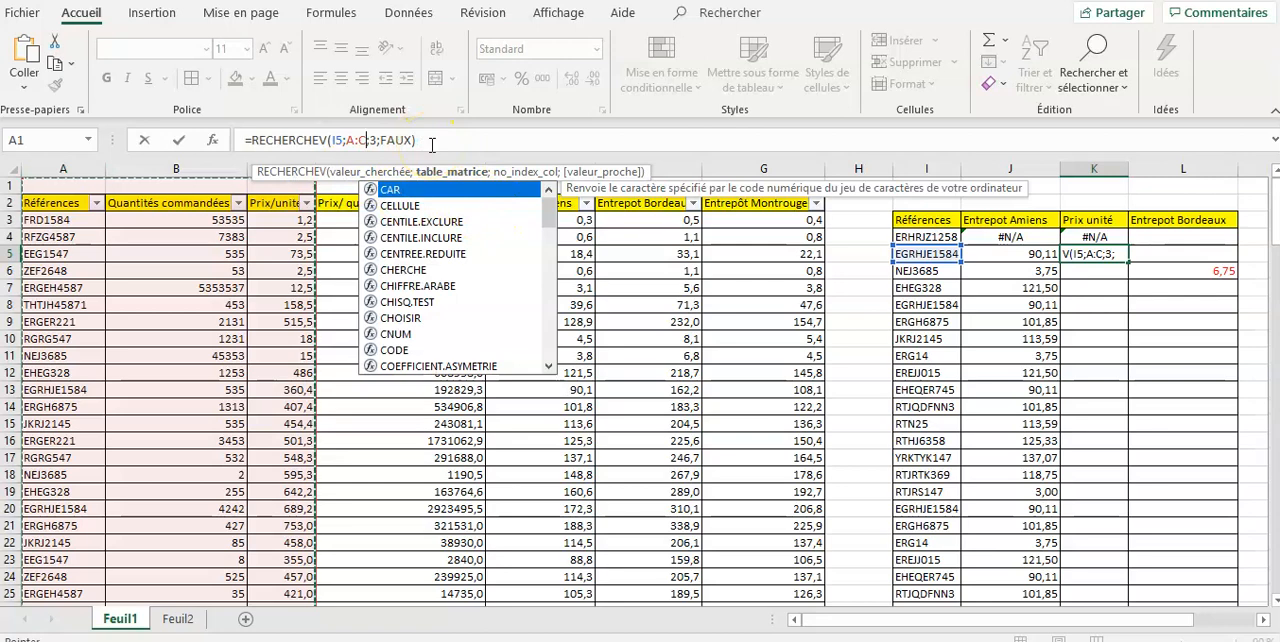
key(Return)
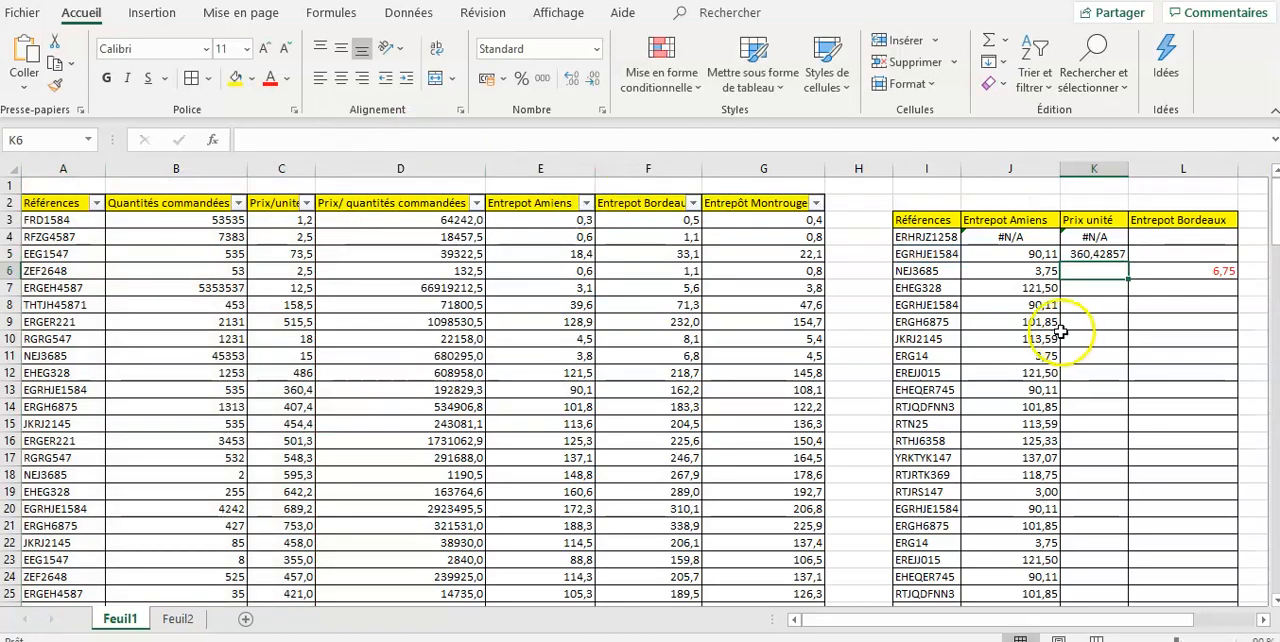
- Copy the corrected Prix unité formula from K5 down the rest of the summary table column
click(1120, 256)
click(1120, 256)
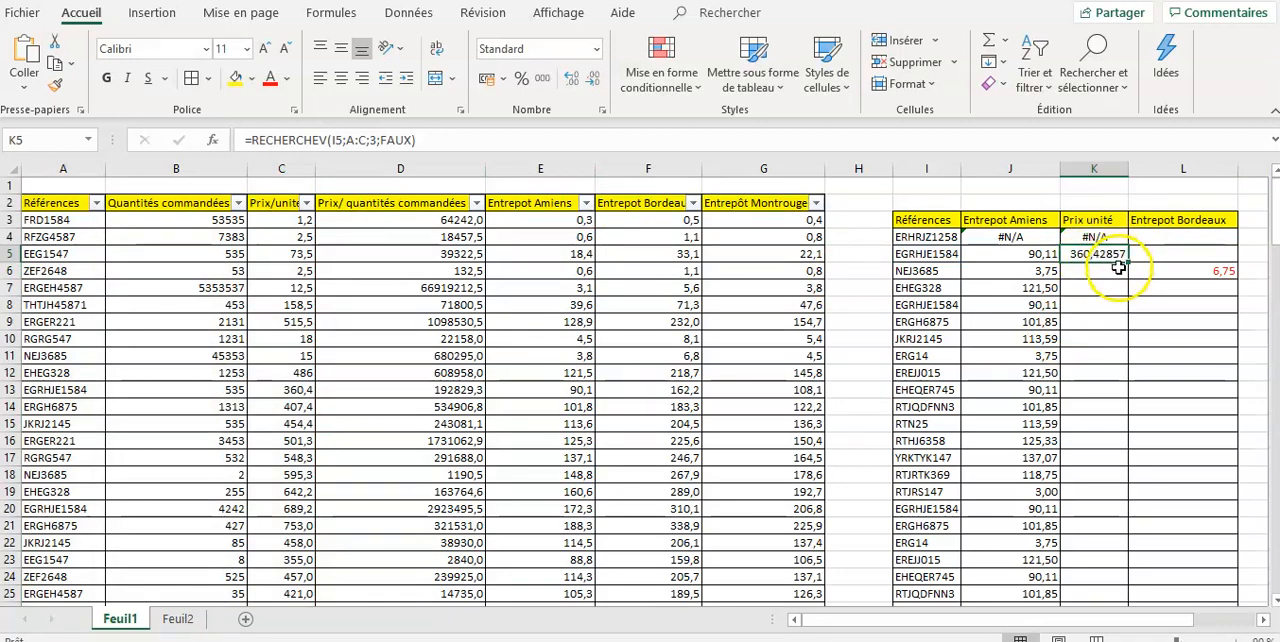
double_click(1128, 262)
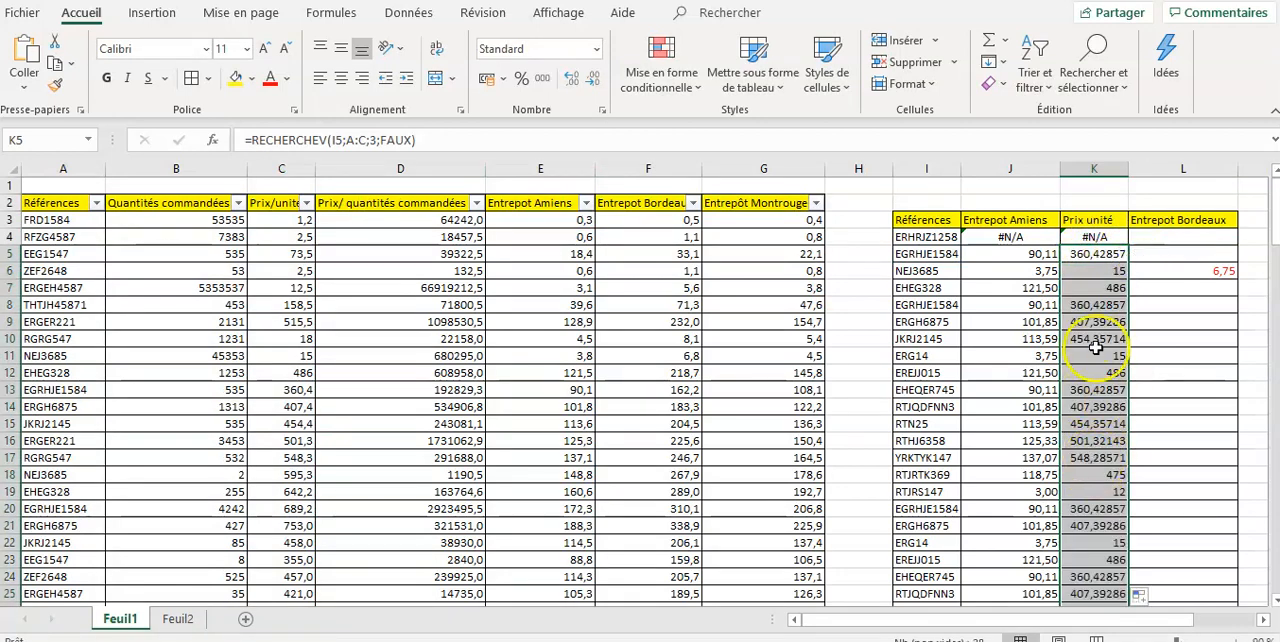
scroll(1146, 365, down, 5)
scroll(1146, 365, up, 5)
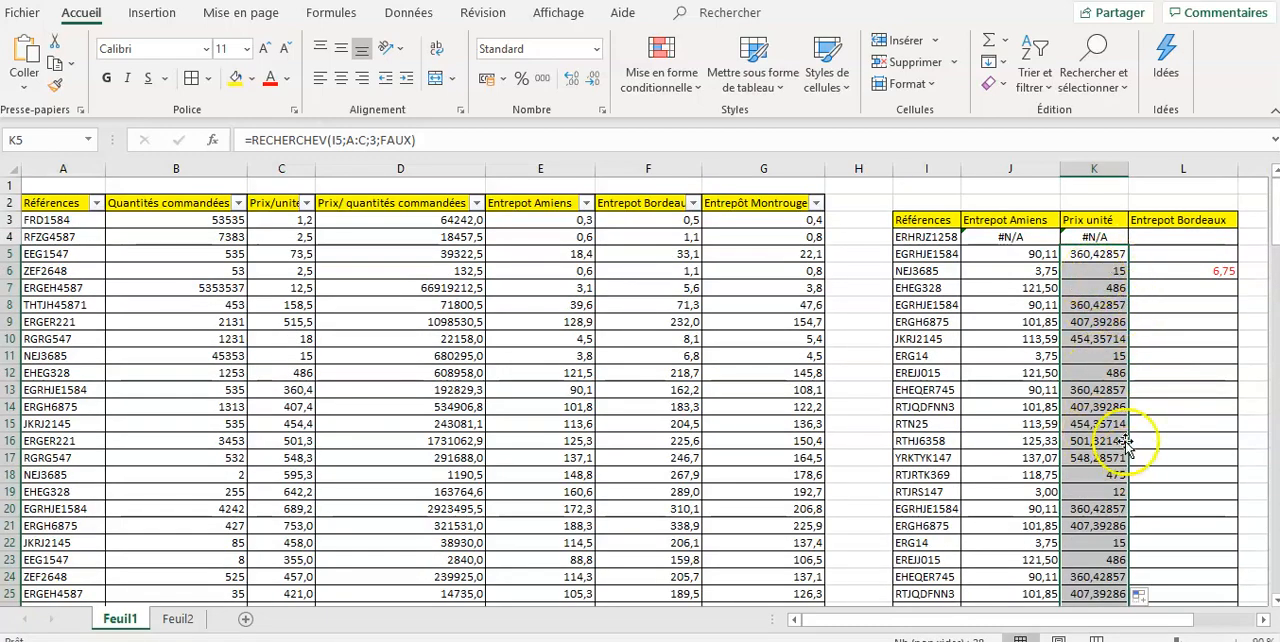
- Format the Prix unité values in K5:K30 with two decimal places
click(1116, 283)
drag(1106, 256, 1108, 574)
drag(1105, 580, 1105, 580)
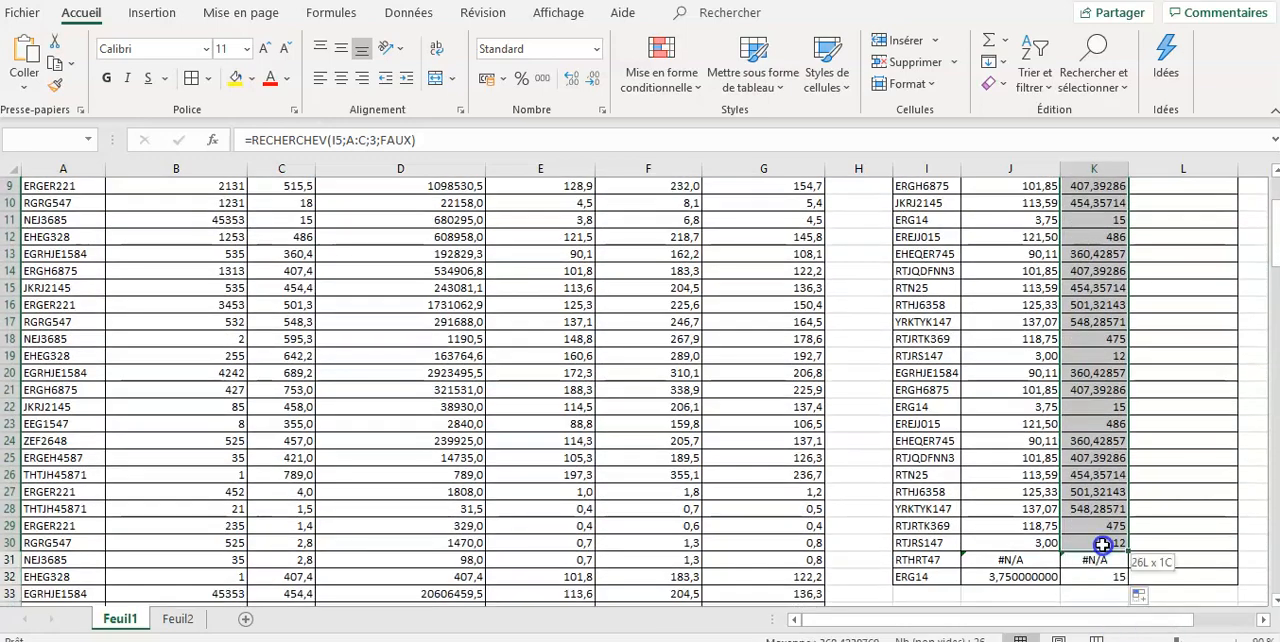
click(594, 80)
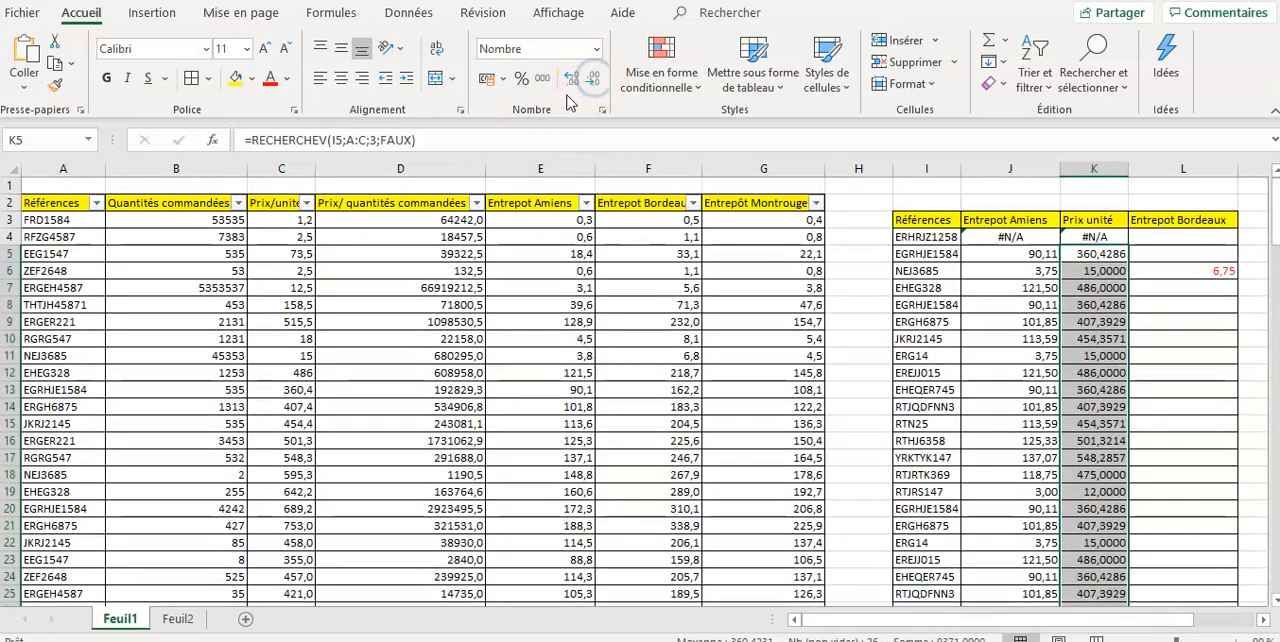
click(578, 80)
click(579, 82)
click(594, 80)
click(594, 80)
click(594, 80)
click(594, 80)
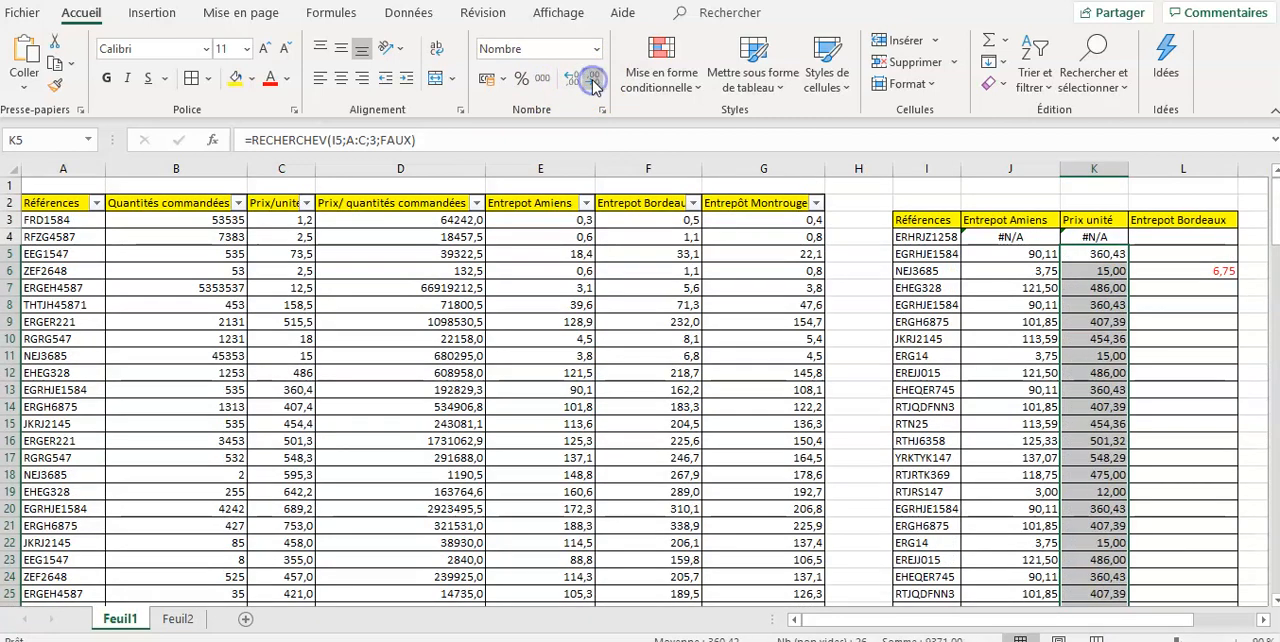
- Check the Prix unité lookups in K5 and K4 and the values down the summary table
click(1098, 254)
click(1098, 237)
scroll(1182, 428, down, 3)
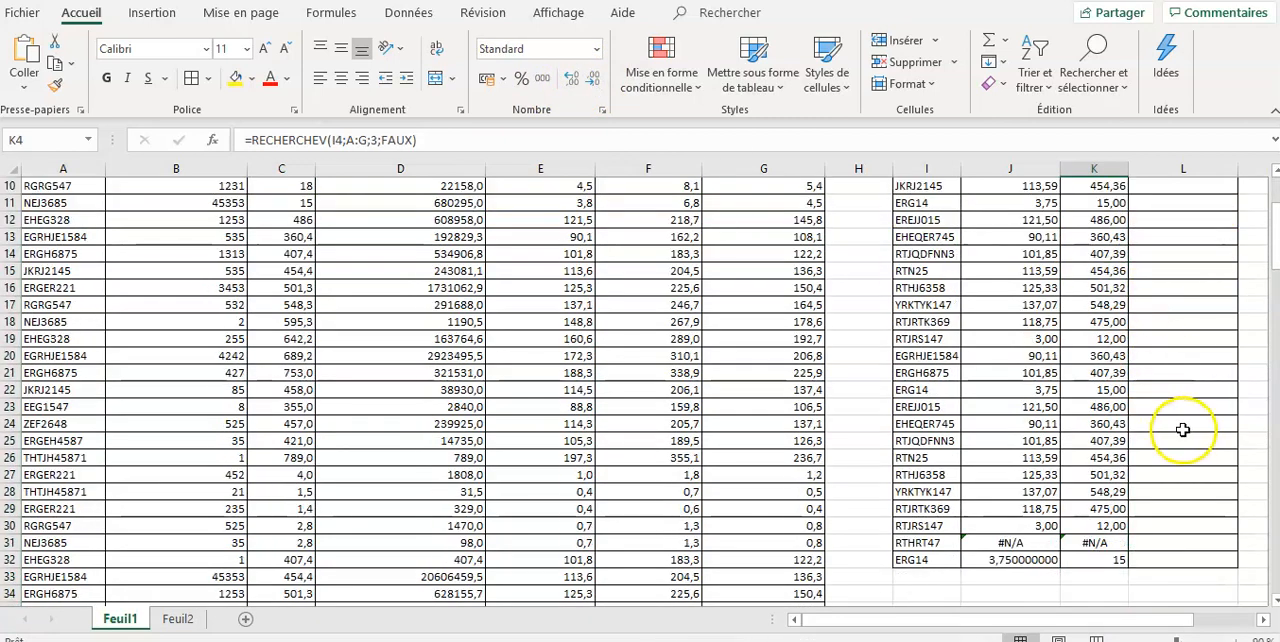
scroll(1195, 450, up, 3)
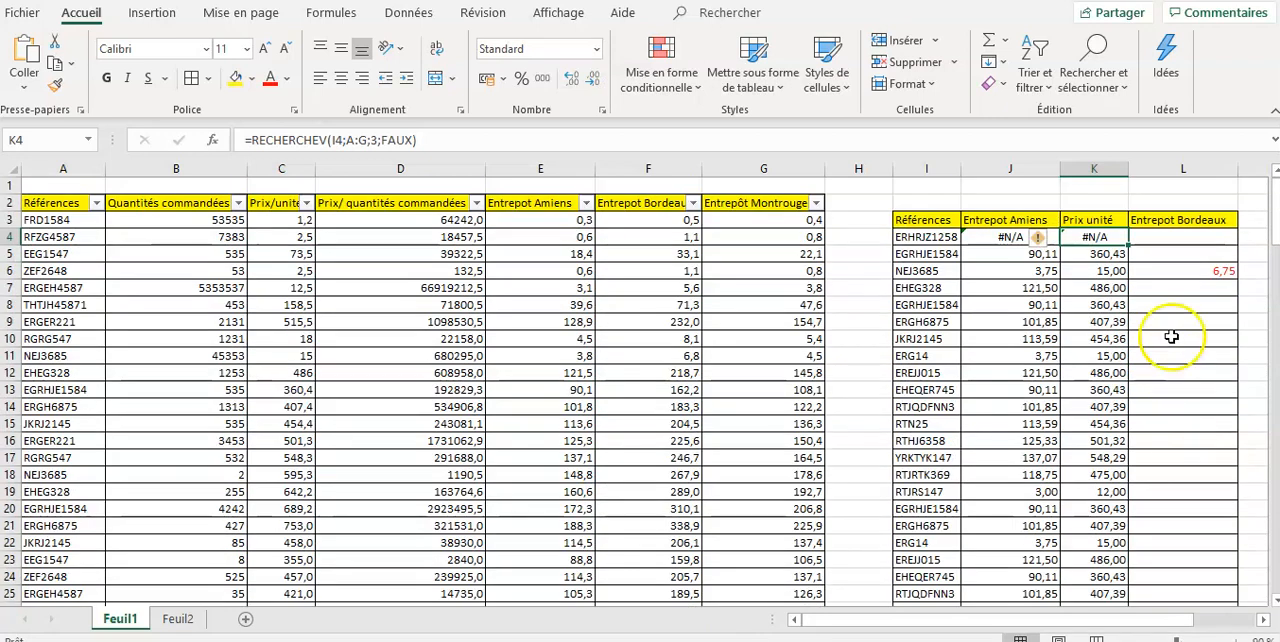
- Inspect the Entrepot Bordeaux lookup formula in L6 of the summary table
click(1208, 273)
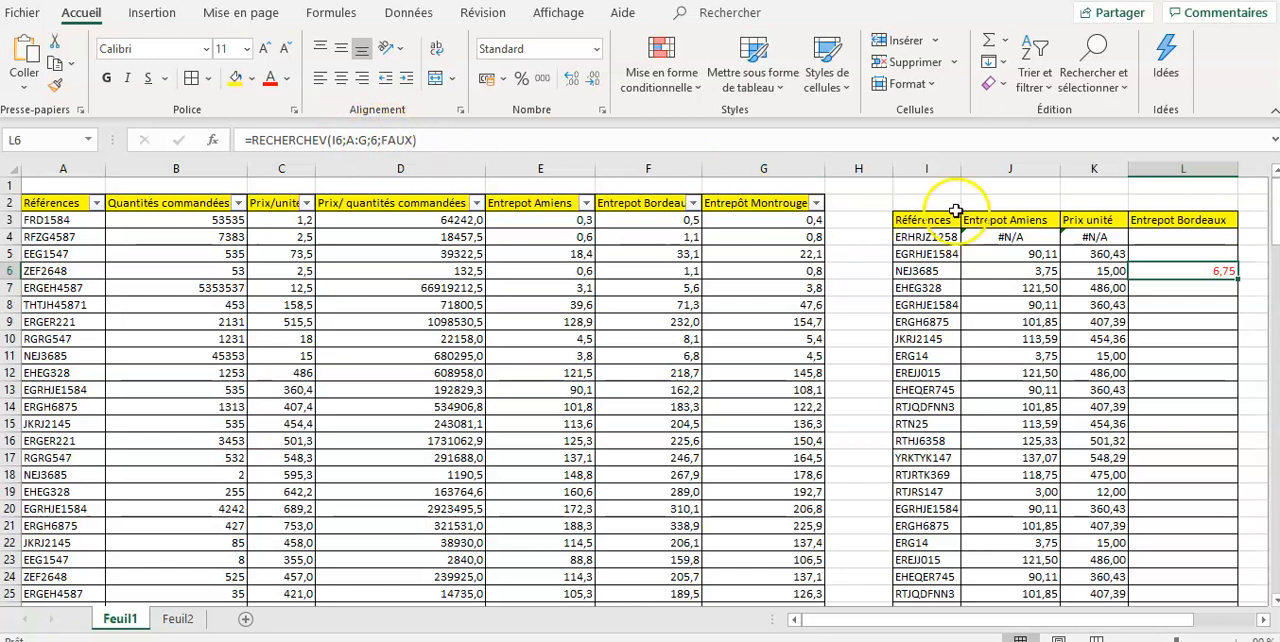
click(1200, 302)
click(1195, 273)
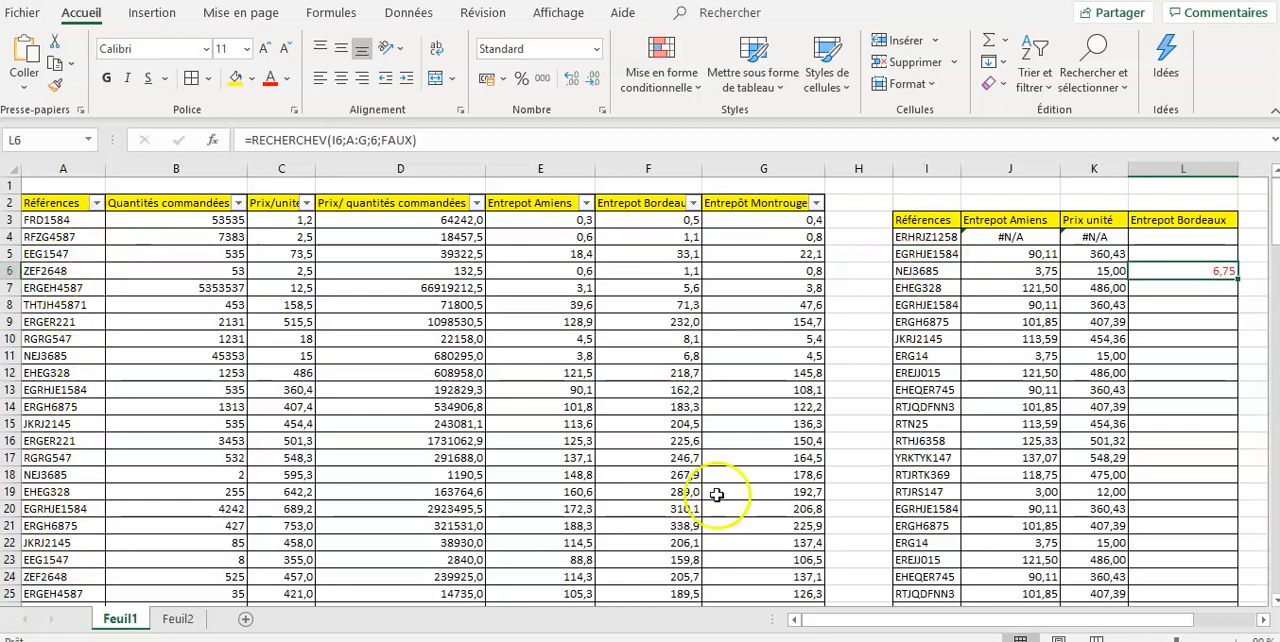
- Copy the reference NEJ3685 from I6, filter the Références column on it and select the matching references
click(946, 271)
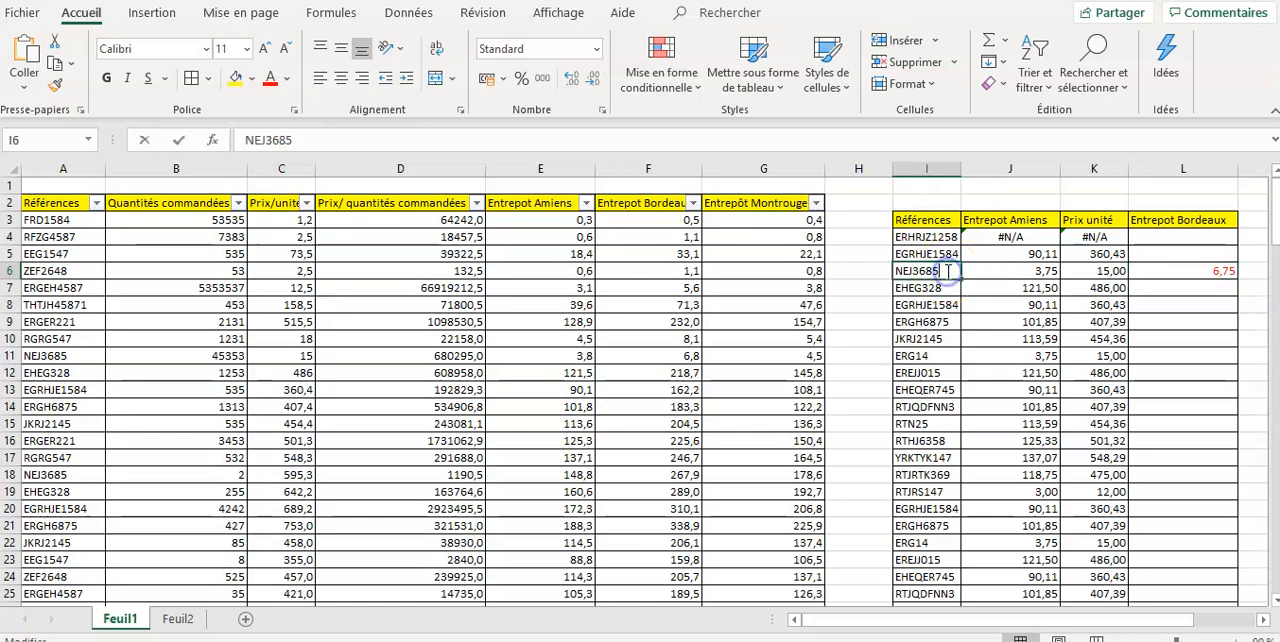
double_click(946, 271)
click(568, 321)
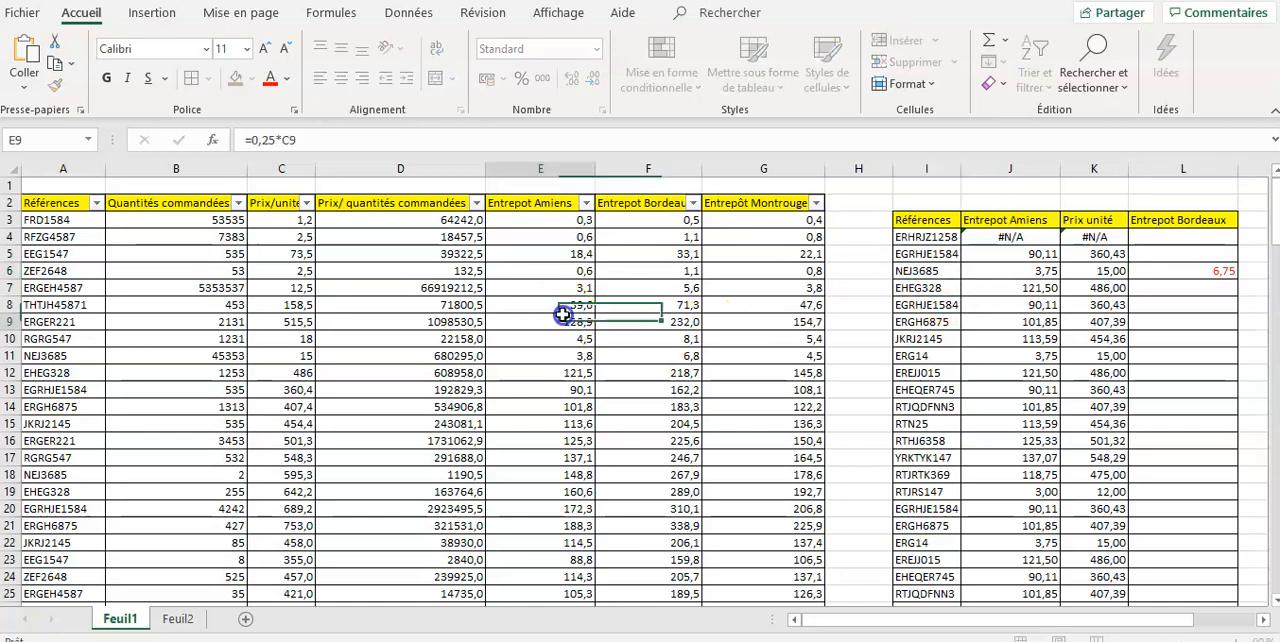
click(96, 204)
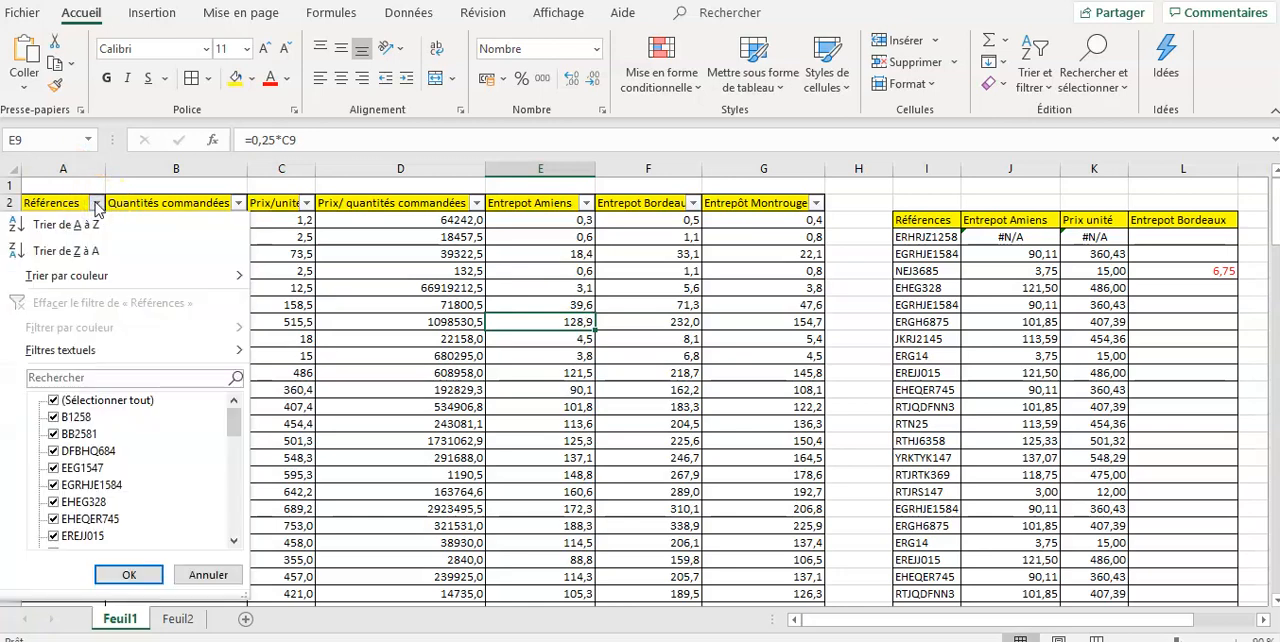
click(90, 378)
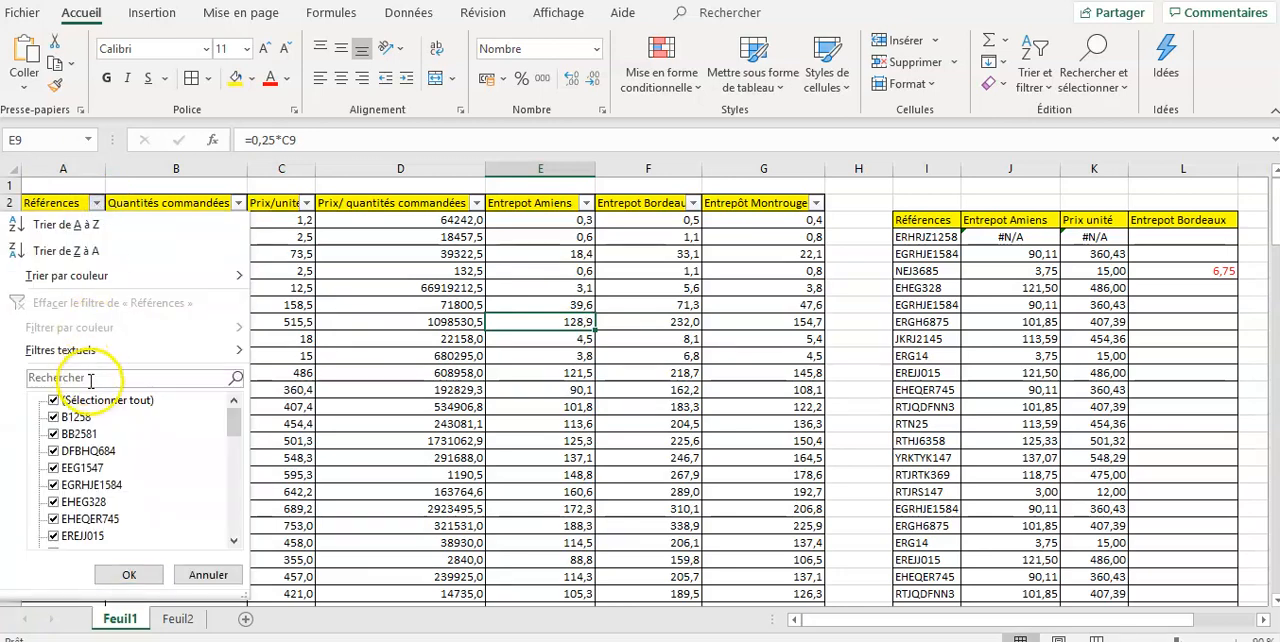
key(ctrl+v)
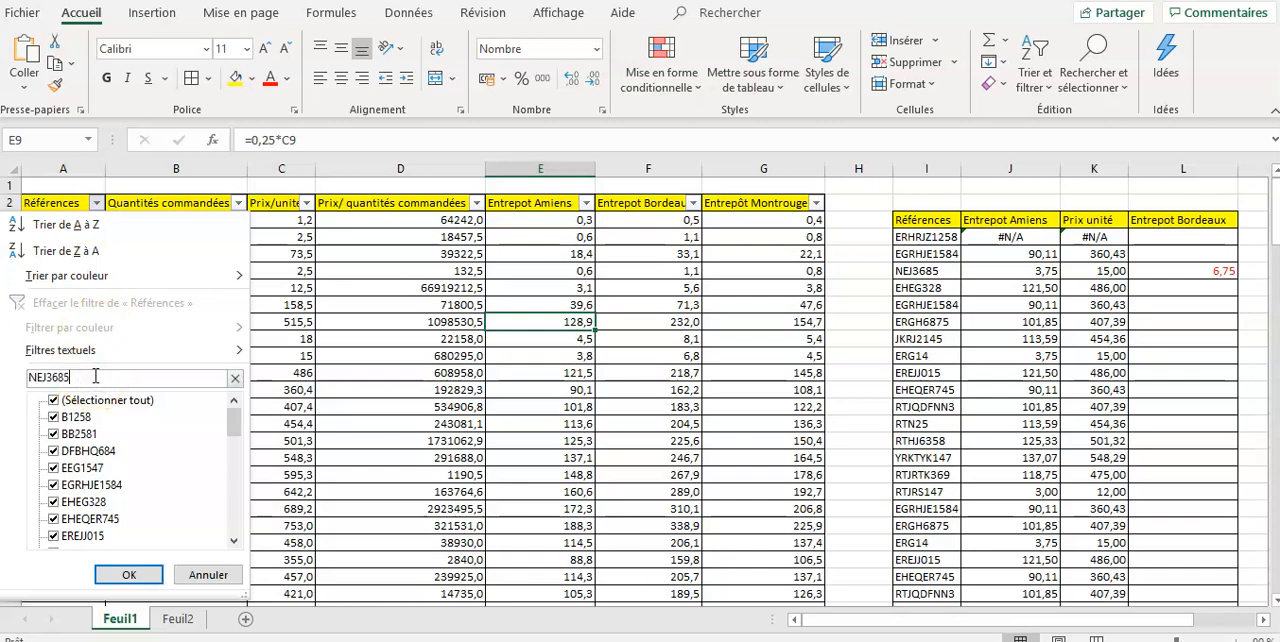
click(126, 574)
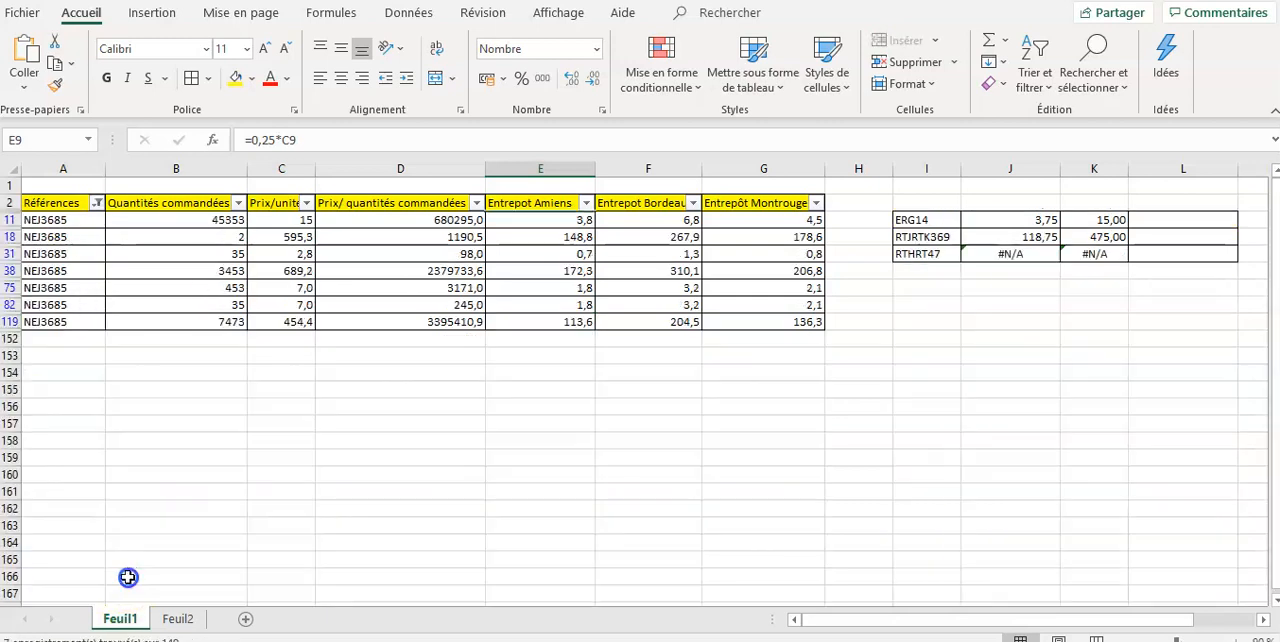
drag(66, 219, 66, 321)
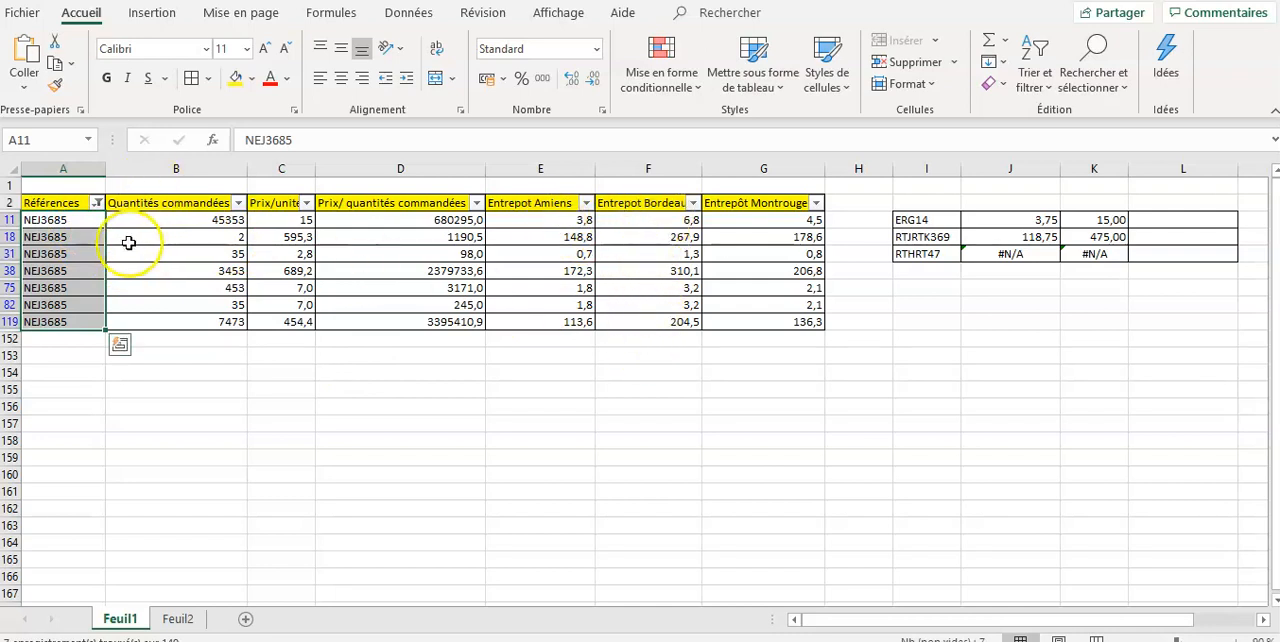
- Reset the Références filter to show all references of the source table again
click(96, 202)
click(54, 401)
click(129, 574)
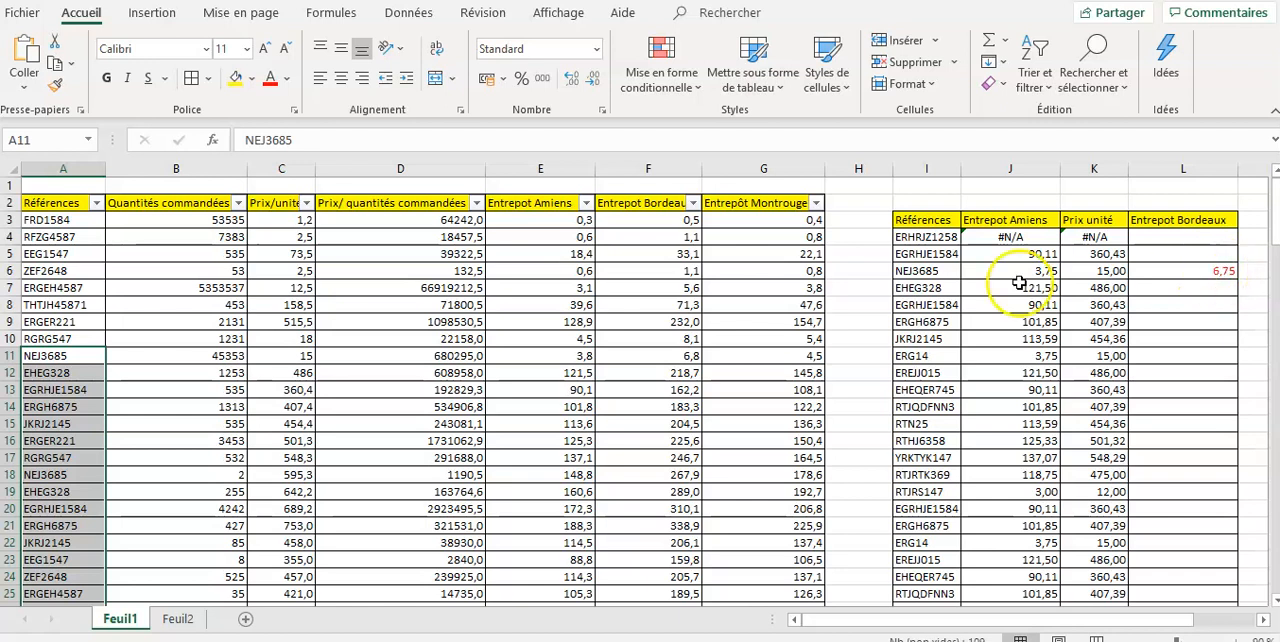
click(230, 422)
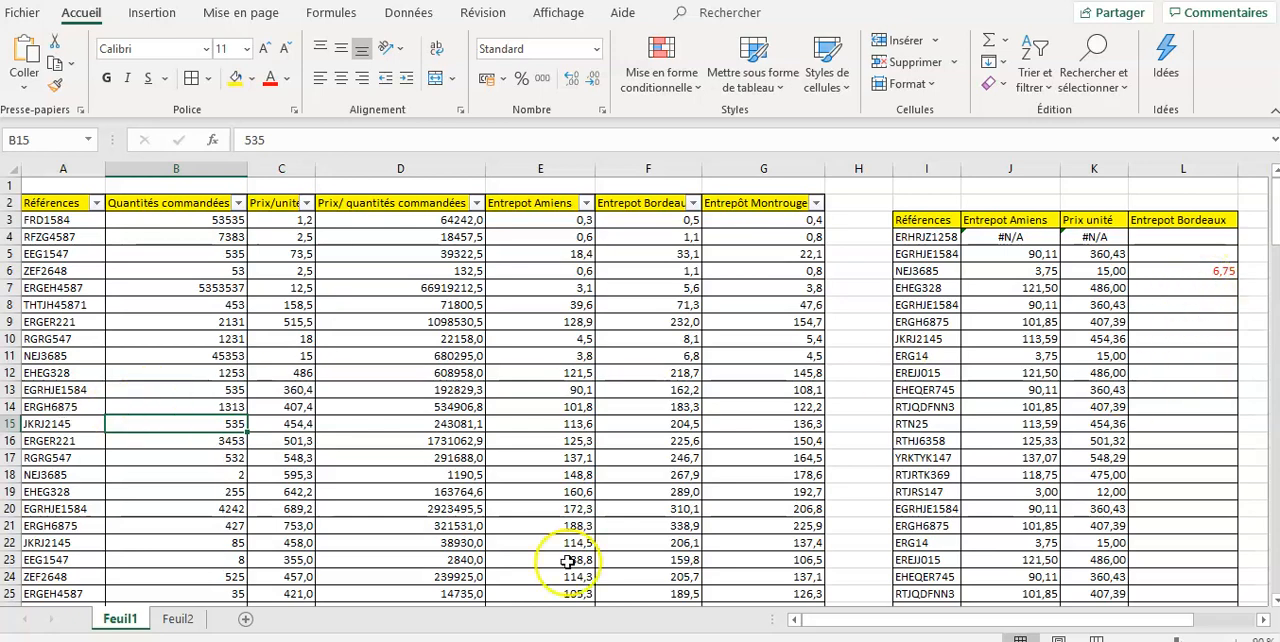
- Examine reference EEG1547 in the source and summary tables on Feuil2, and return to Feuil1
click(176, 619)
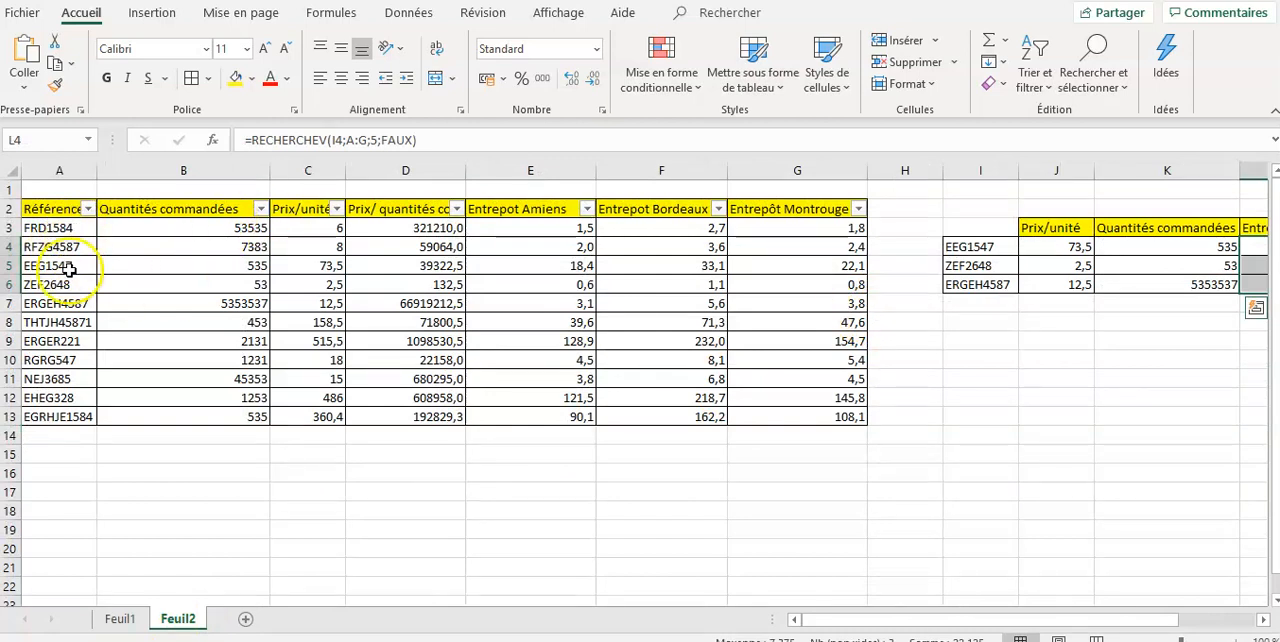
drag(1046, 620, 1086, 620)
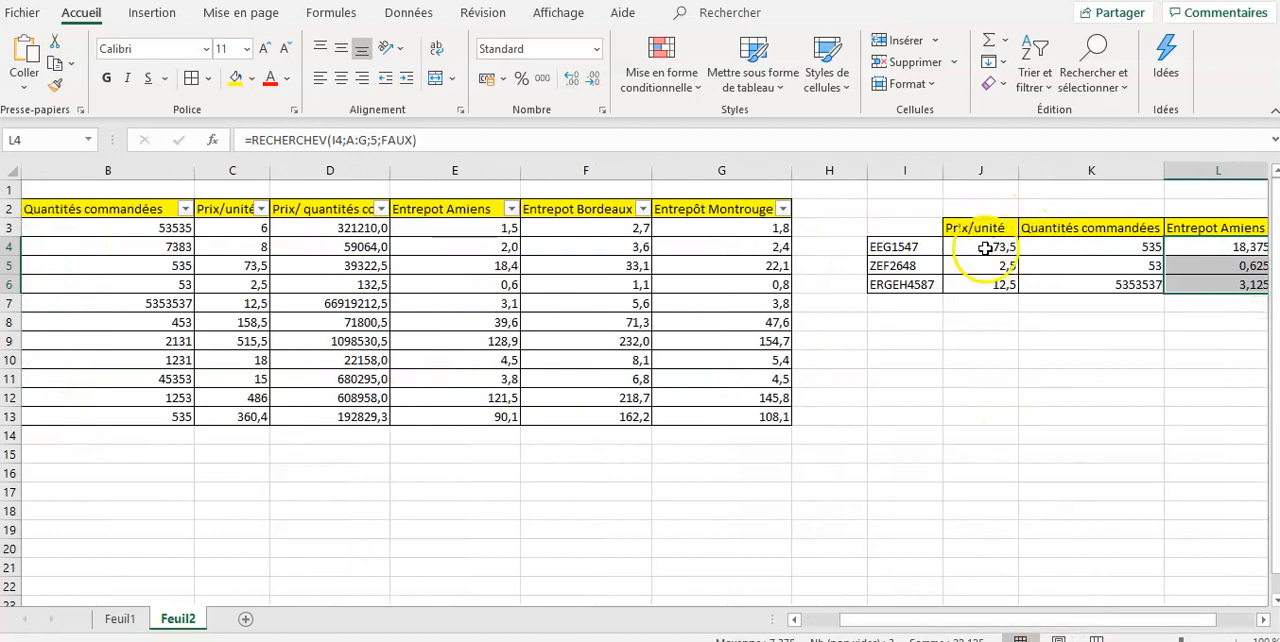
drag(972, 624, 920, 624)
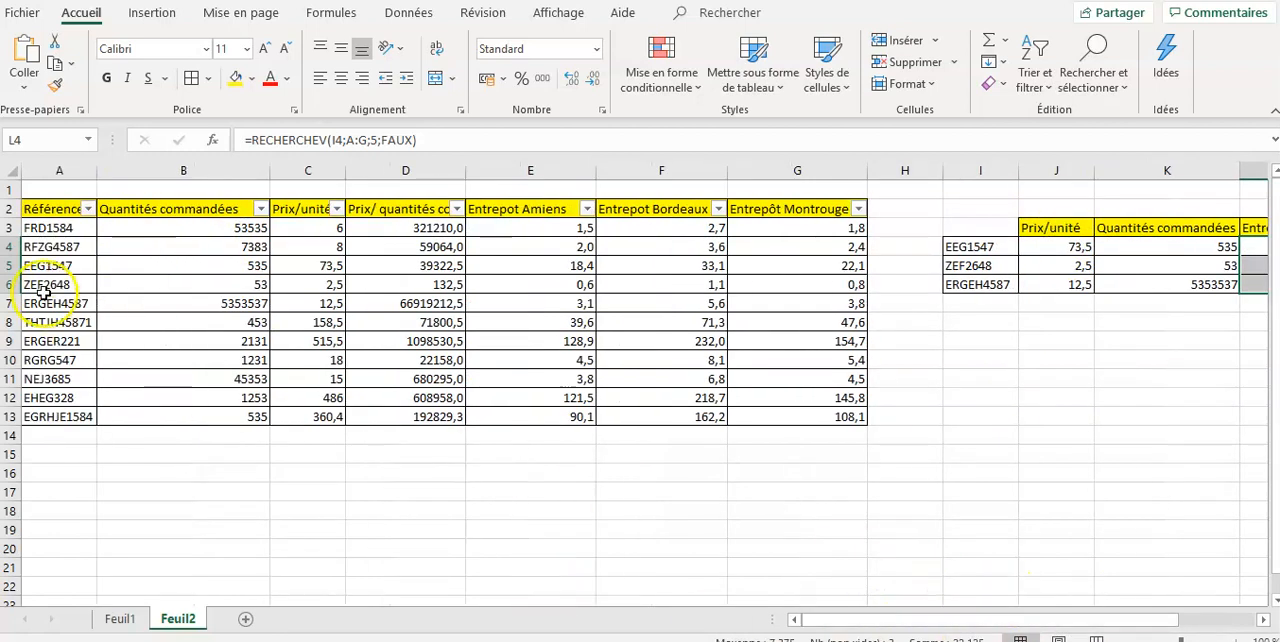
click(62, 265)
drag(80, 268, 217, 268)
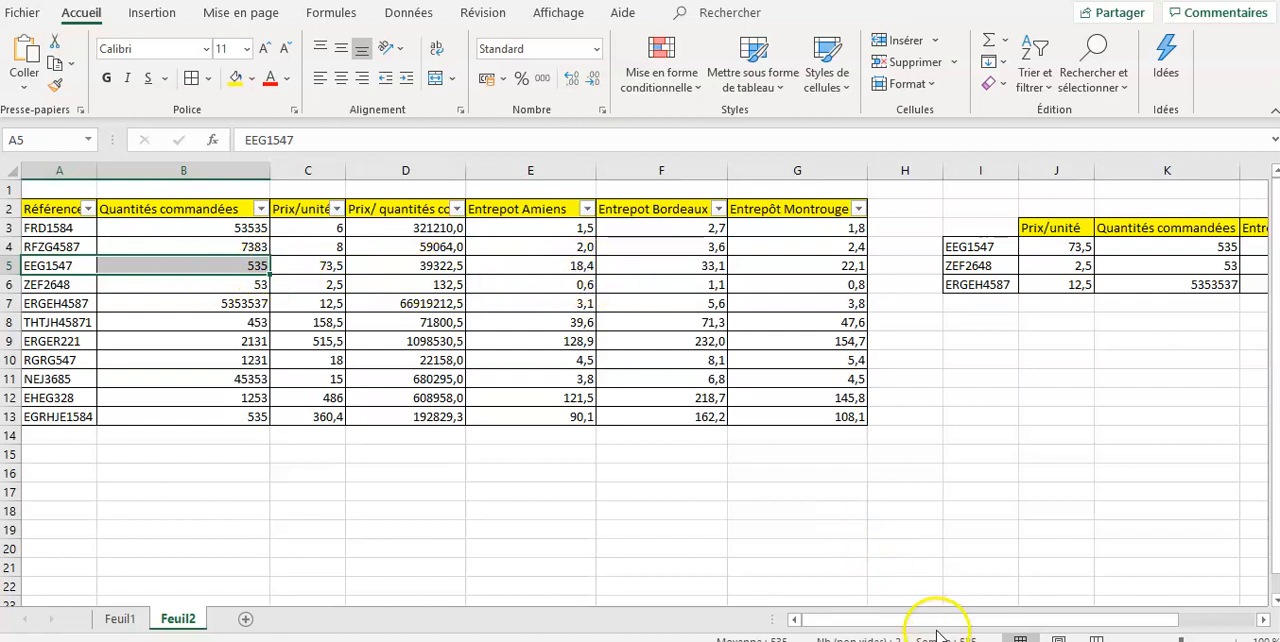
drag(938, 630, 980, 617)
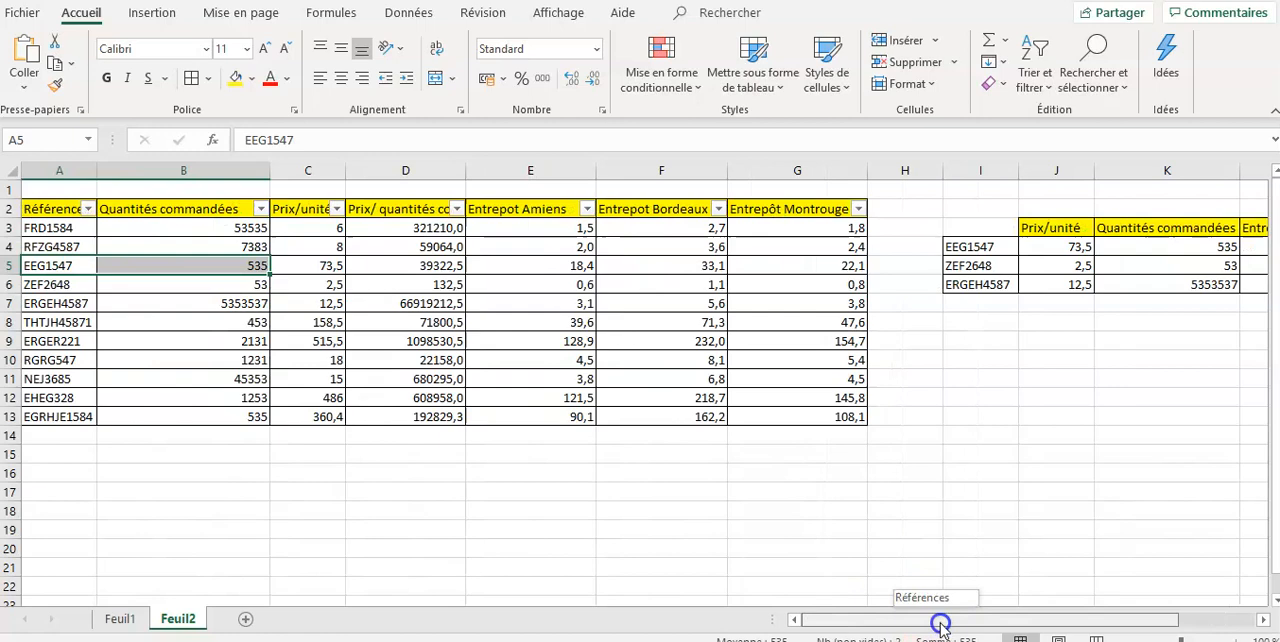
click(81, 265)
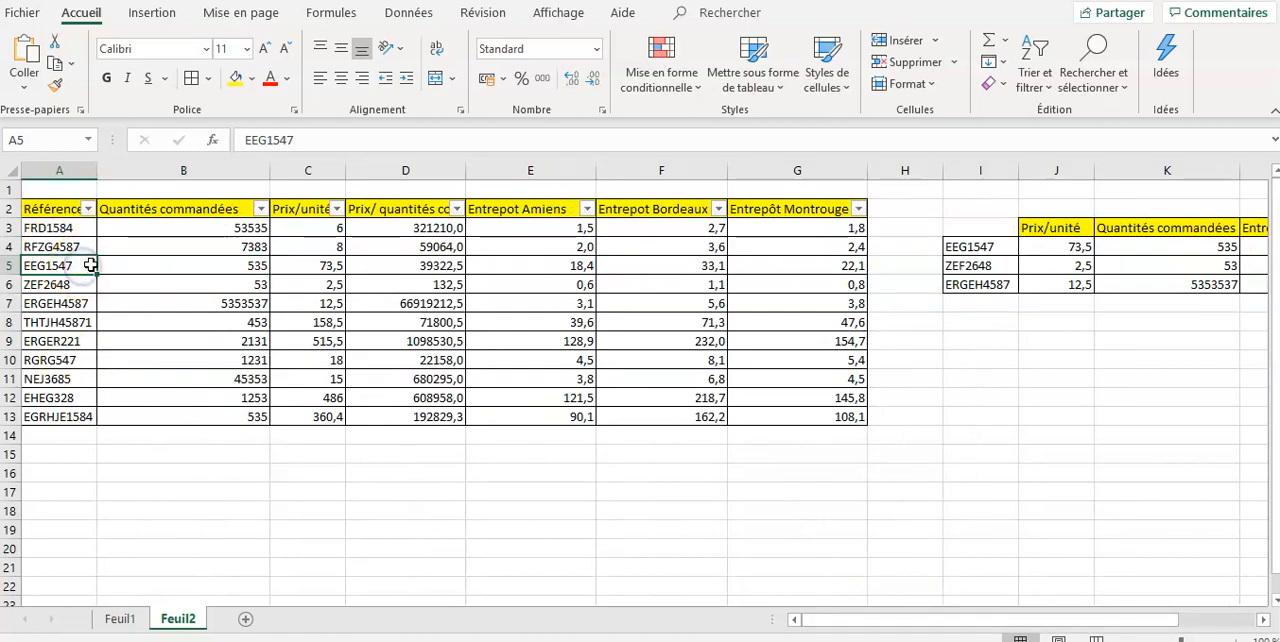
click(117, 620)
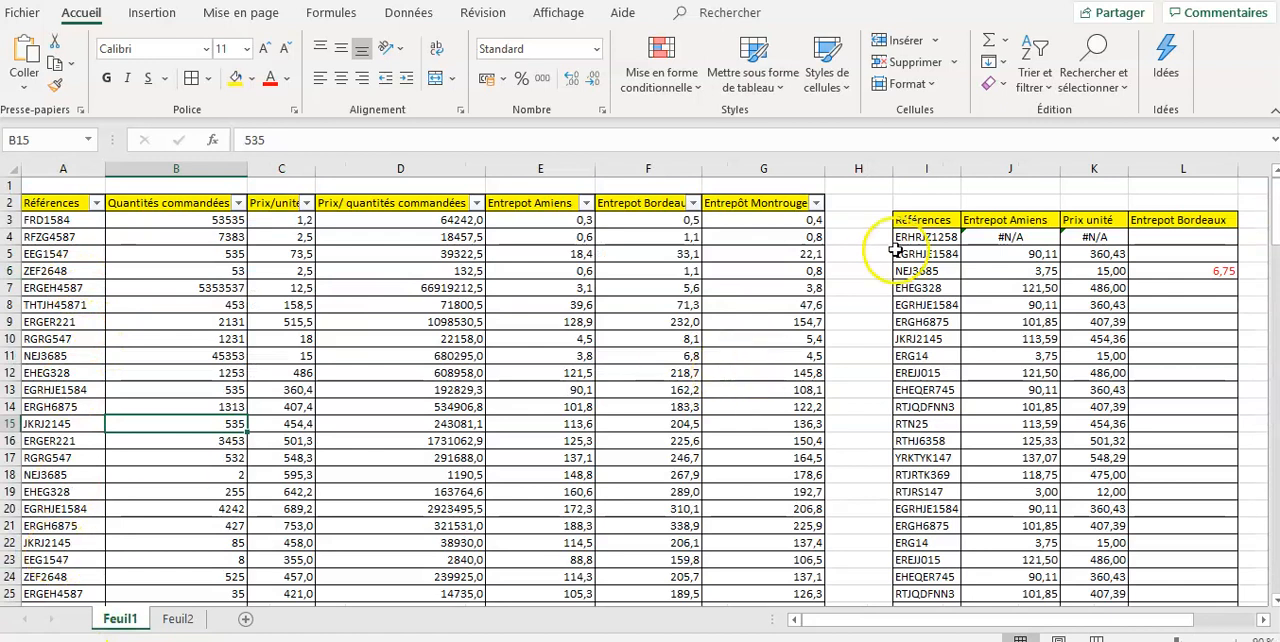